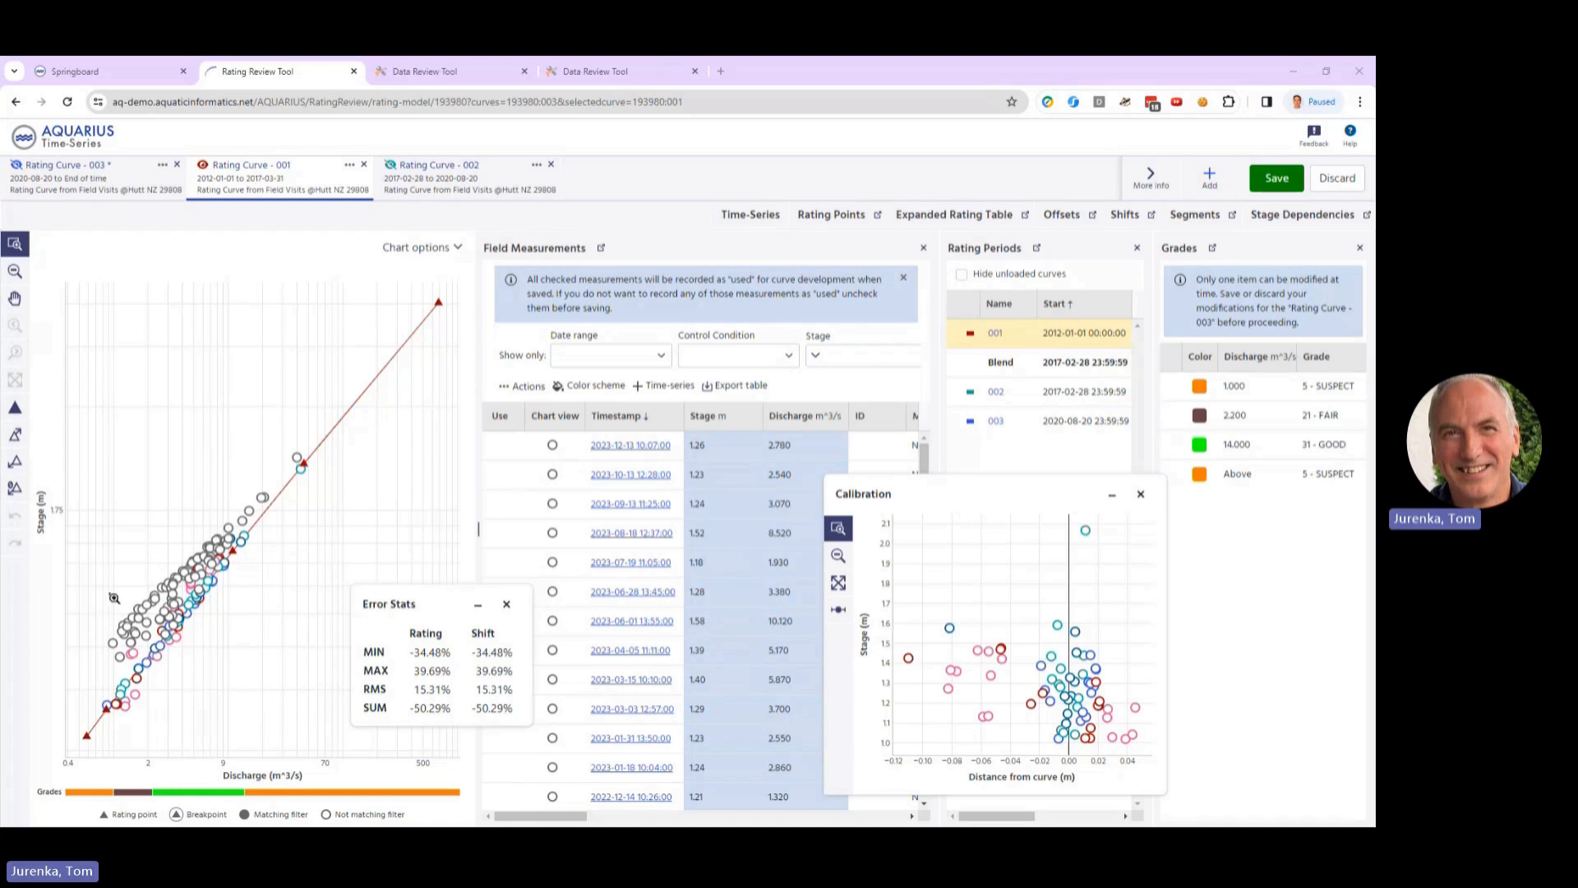
Step: Toggle the display of unused field measurements off and on for Rating Curve 001, and restore the chart's full extent
{"action": "left_click", "coordinate": [457, 249]}
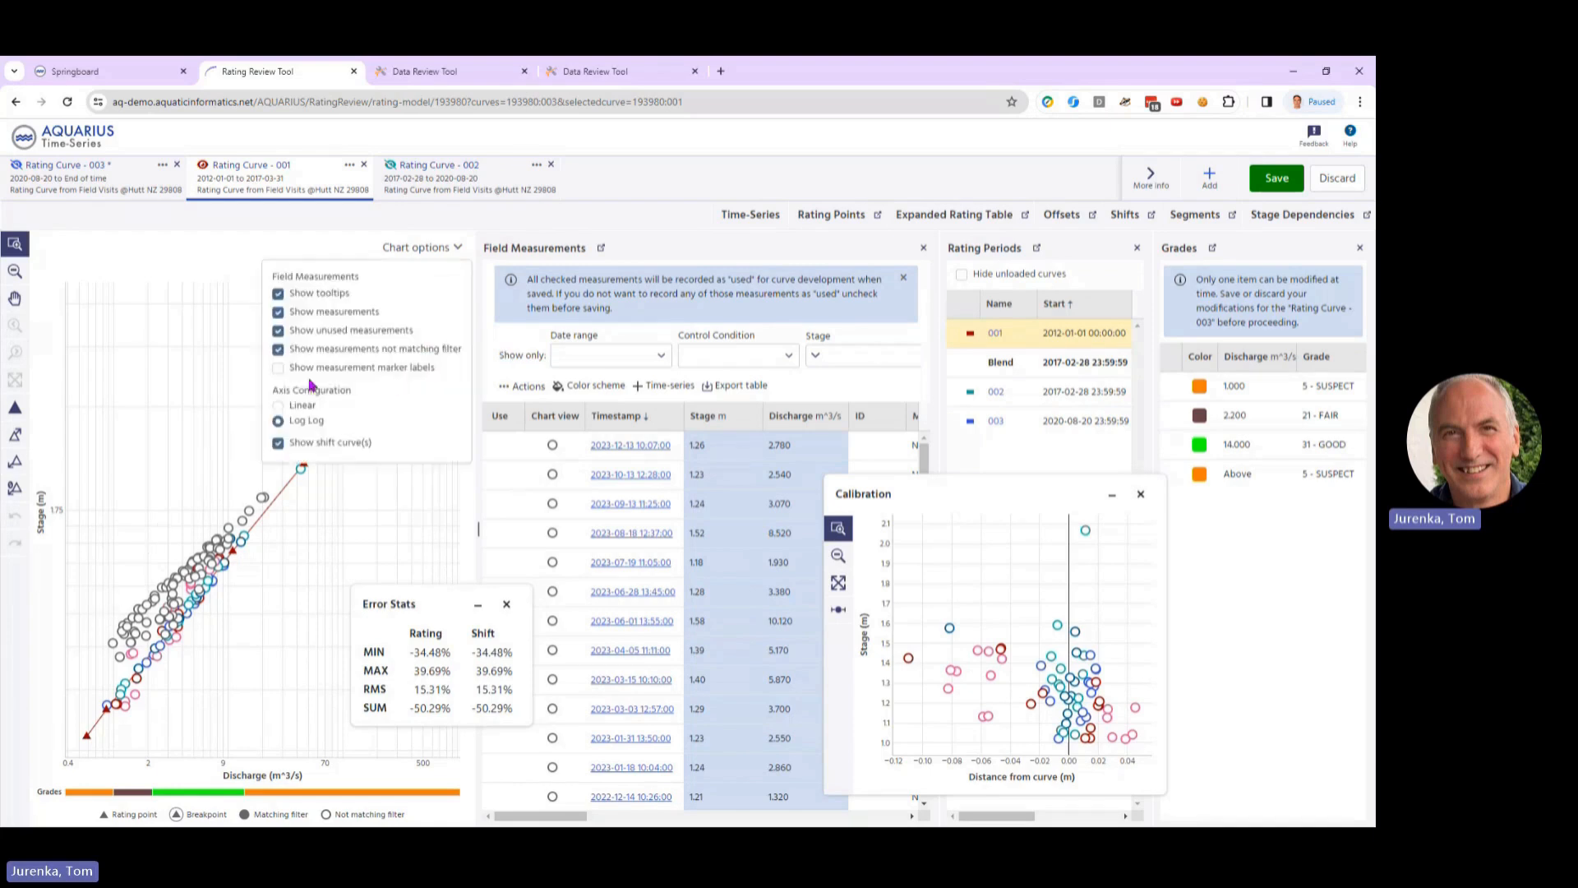
{"action": "left_click", "coordinate": [278, 331]}
{"action": "left_click", "coordinate": [278, 331]}
{"action": "left_click", "coordinate": [214, 317]}
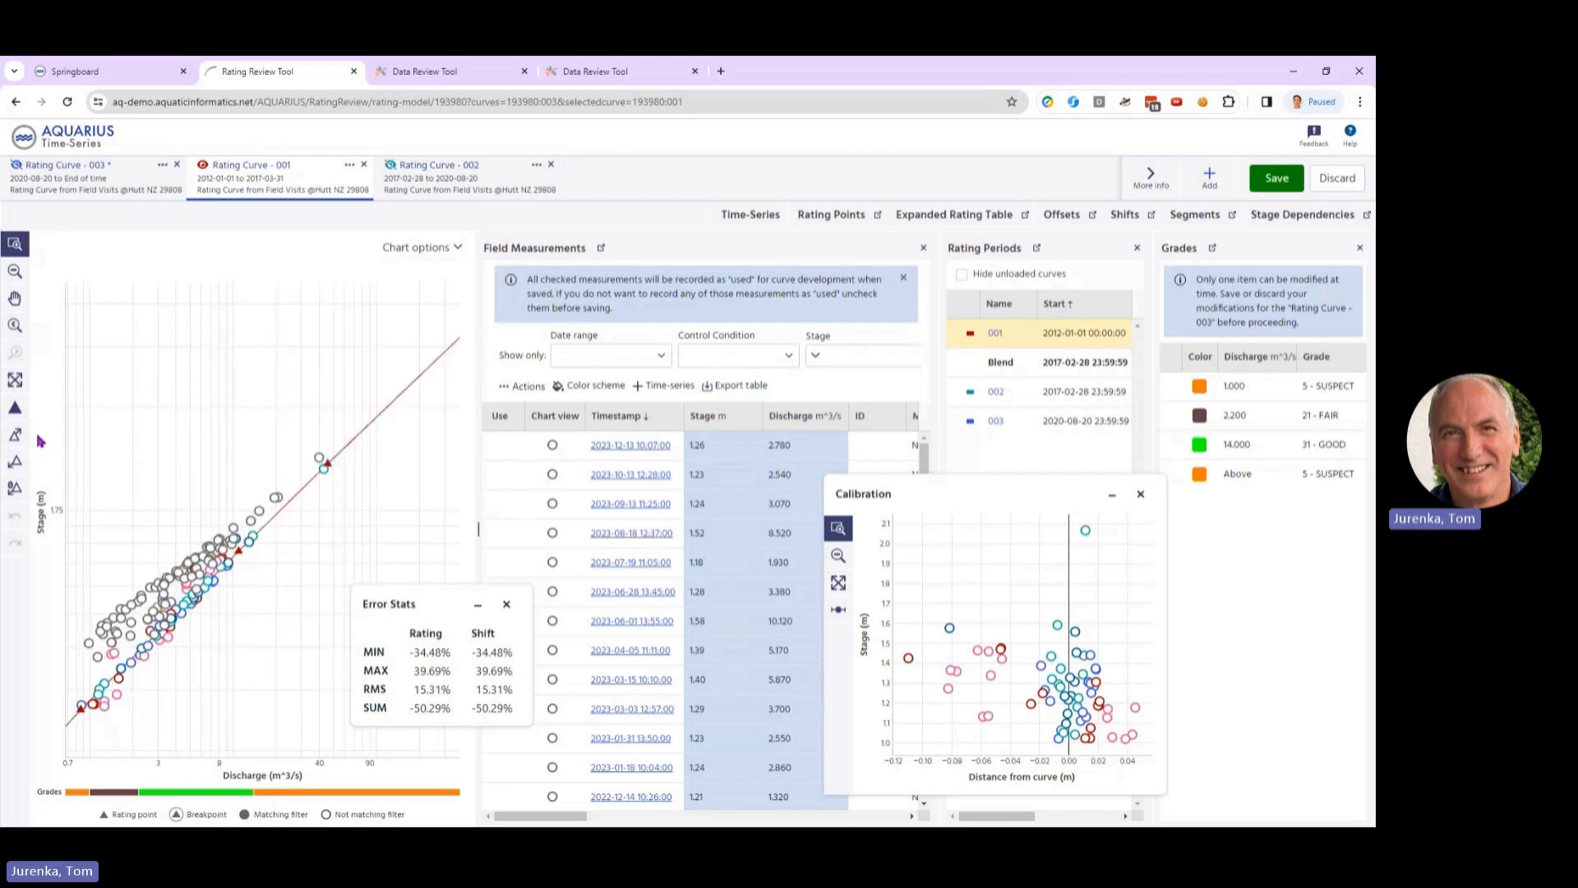
{"action": "left_click", "coordinate": [15, 379]}
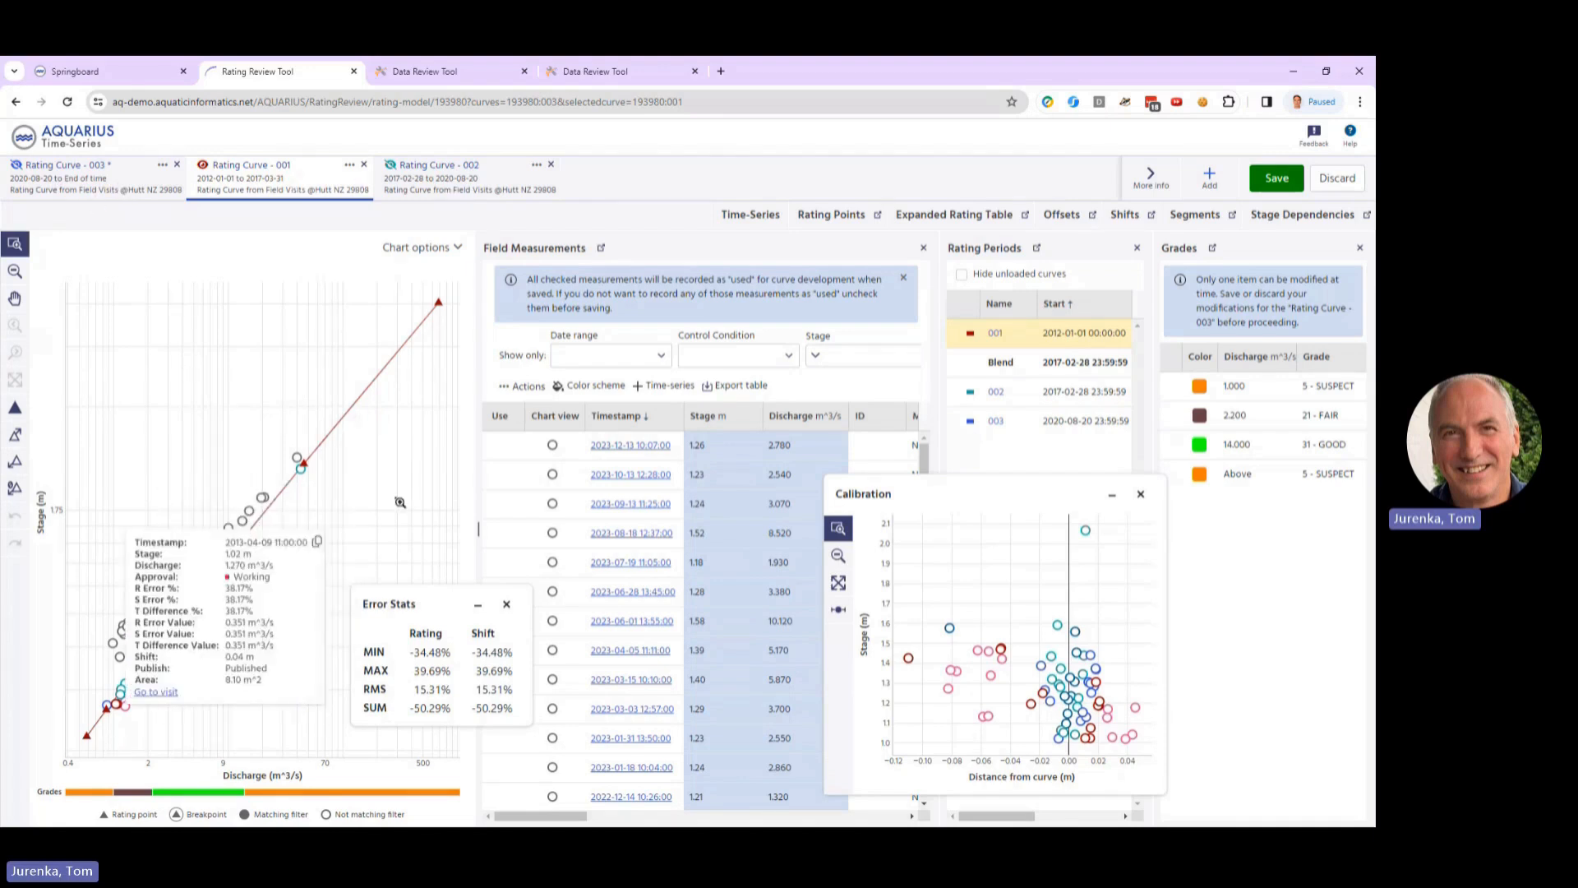
Step: Sort the field measurements by timestamp, oldest first, and move the Calibration window clear of the Grades panel
{"action": "left_click", "coordinate": [634, 416]}
{"action": "scroll", "coordinate": [648, 463], "scroll_direction": "down", "scroll_amount": 3}
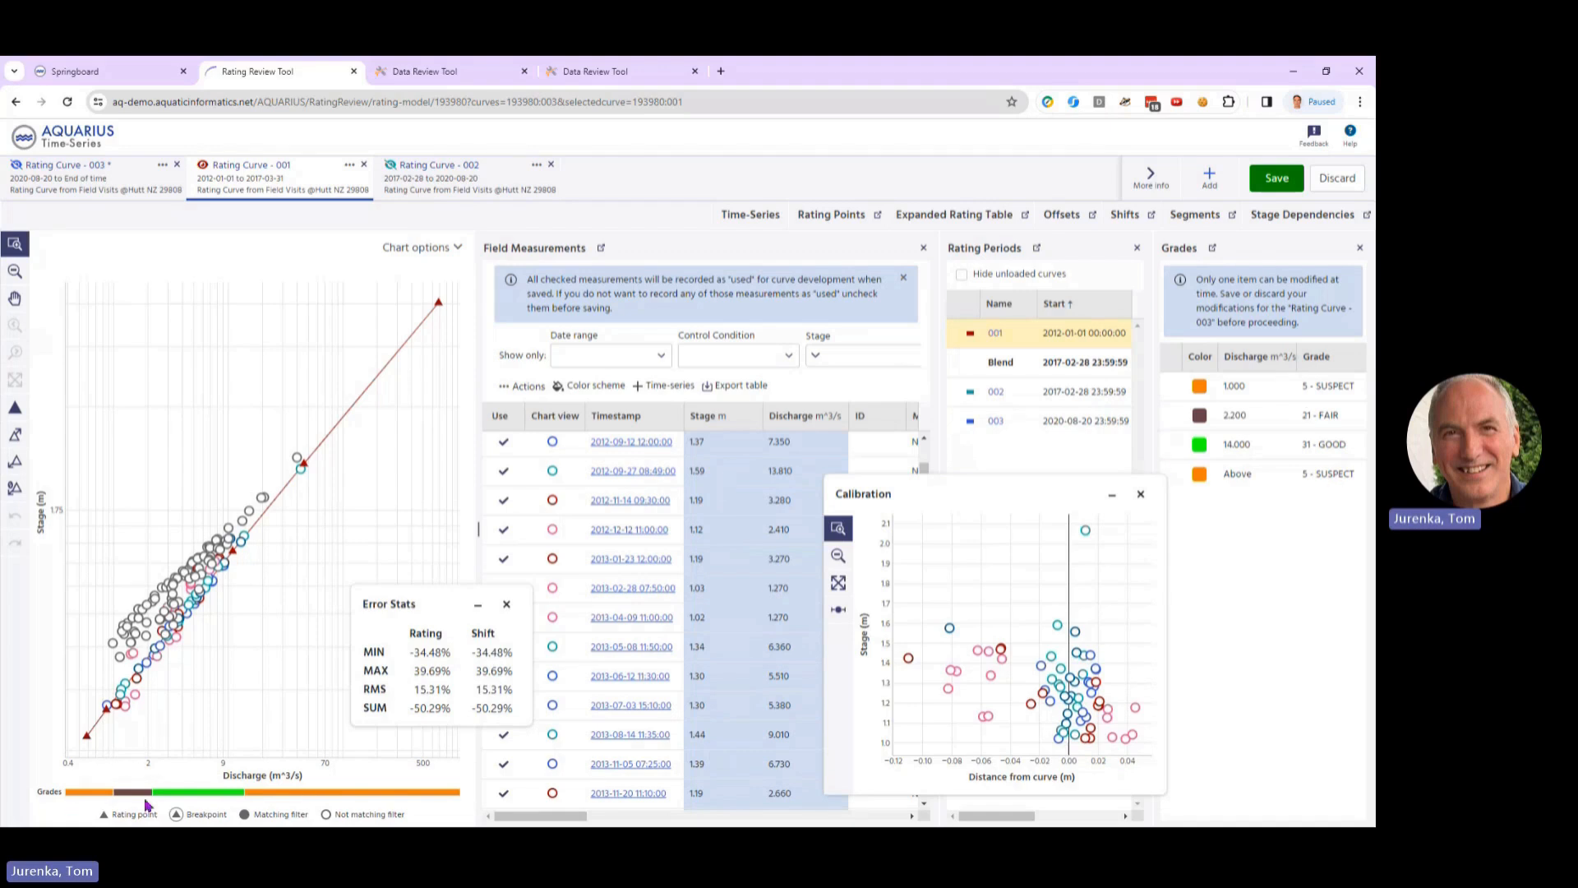
{"action": "mouse_move", "coordinate": [305, 795]}
{"action": "left_click_drag", "start_coordinate": [1098, 491], "coordinate": [1031, 477]}
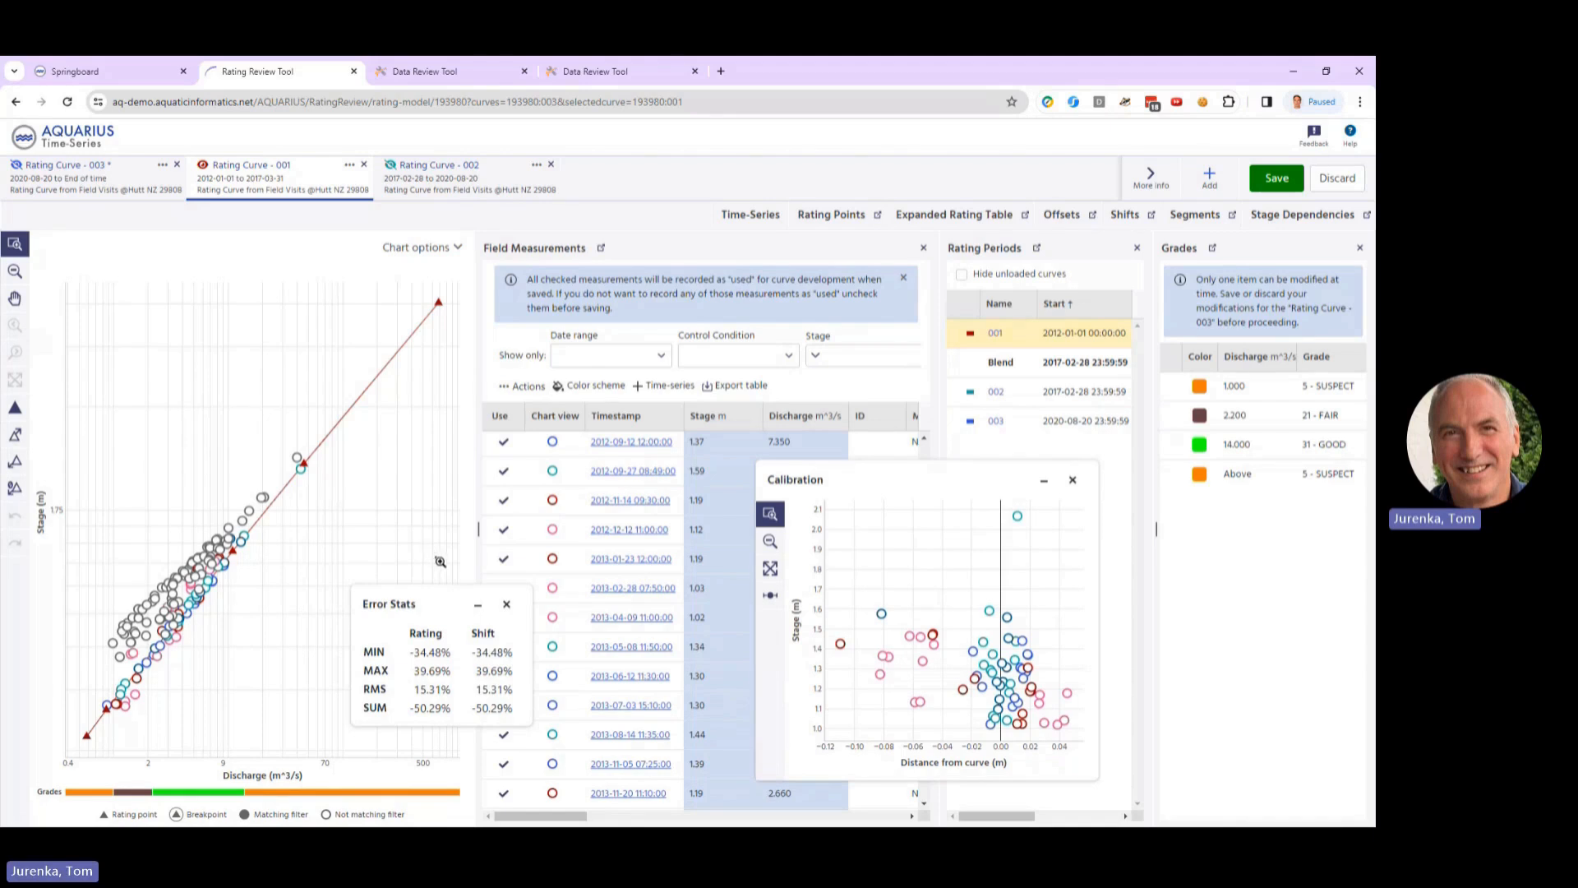
Step: Review the calculated discharge and stage telemetry series for location Hutt NZ 29808, hiding the raw stage signal
{"action": "left_click", "coordinate": [79, 72]}
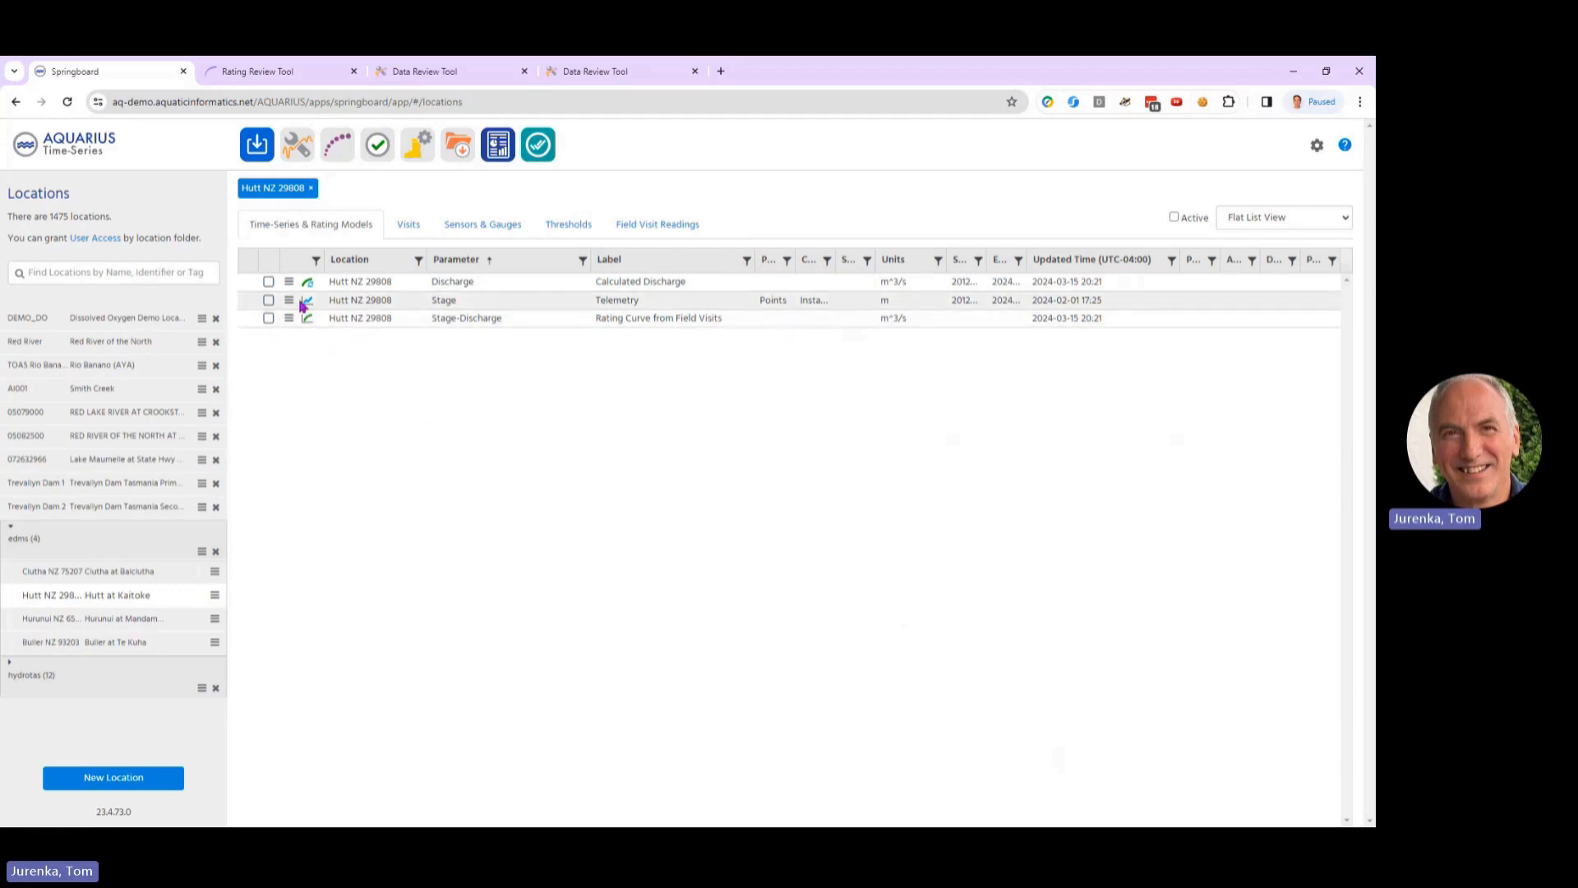
{"action": "left_click", "coordinate": [475, 72]}
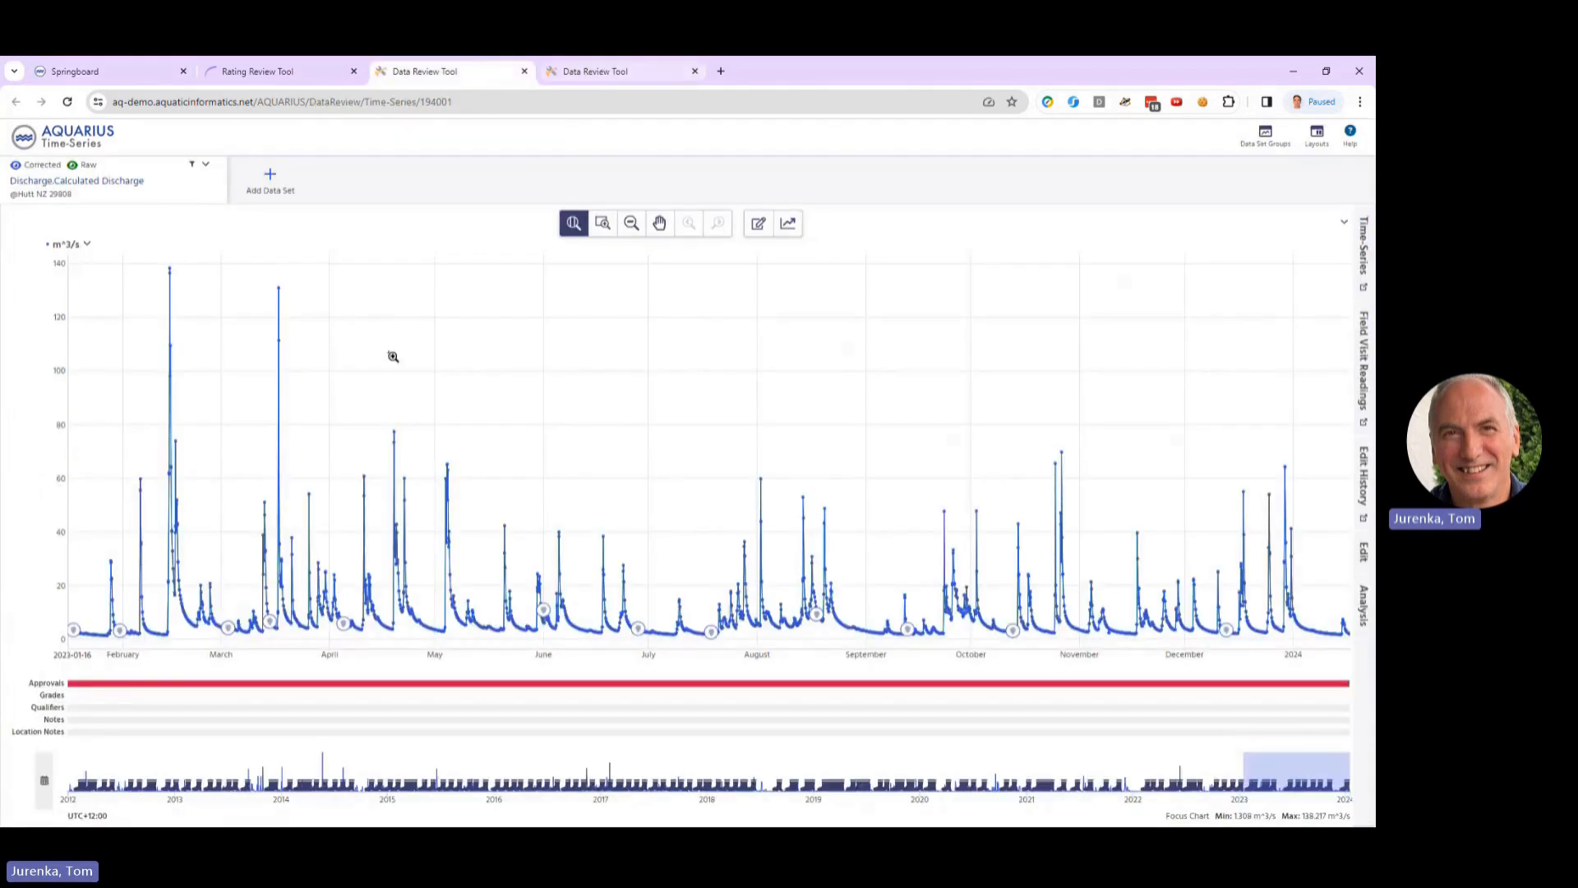
{"action": "left_click", "coordinate": [606, 72]}
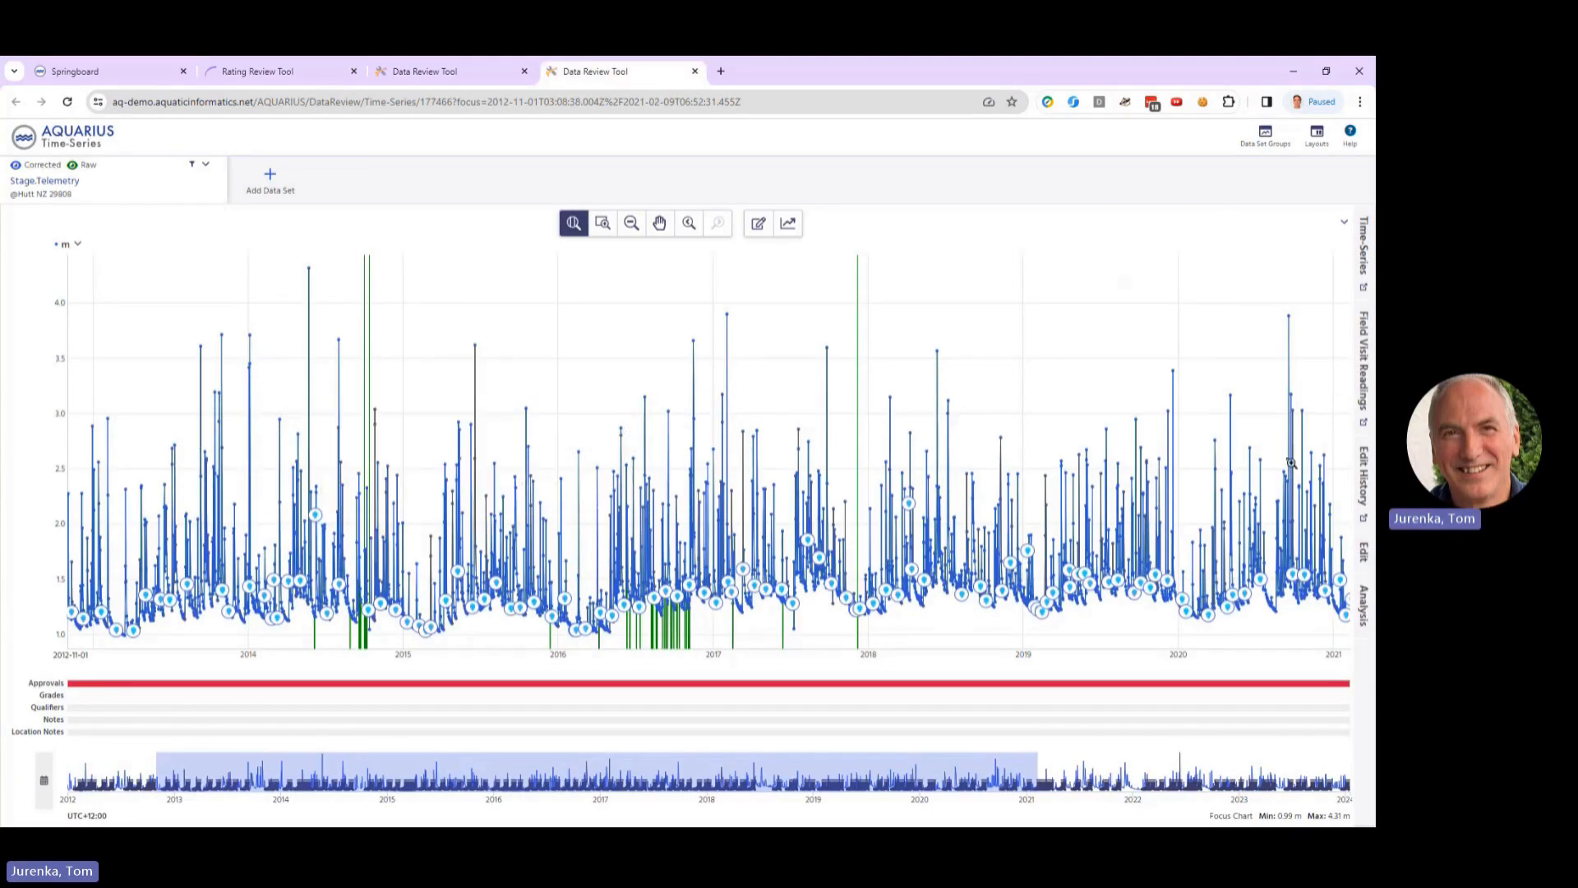
{"action": "left_click", "coordinate": [73, 166]}
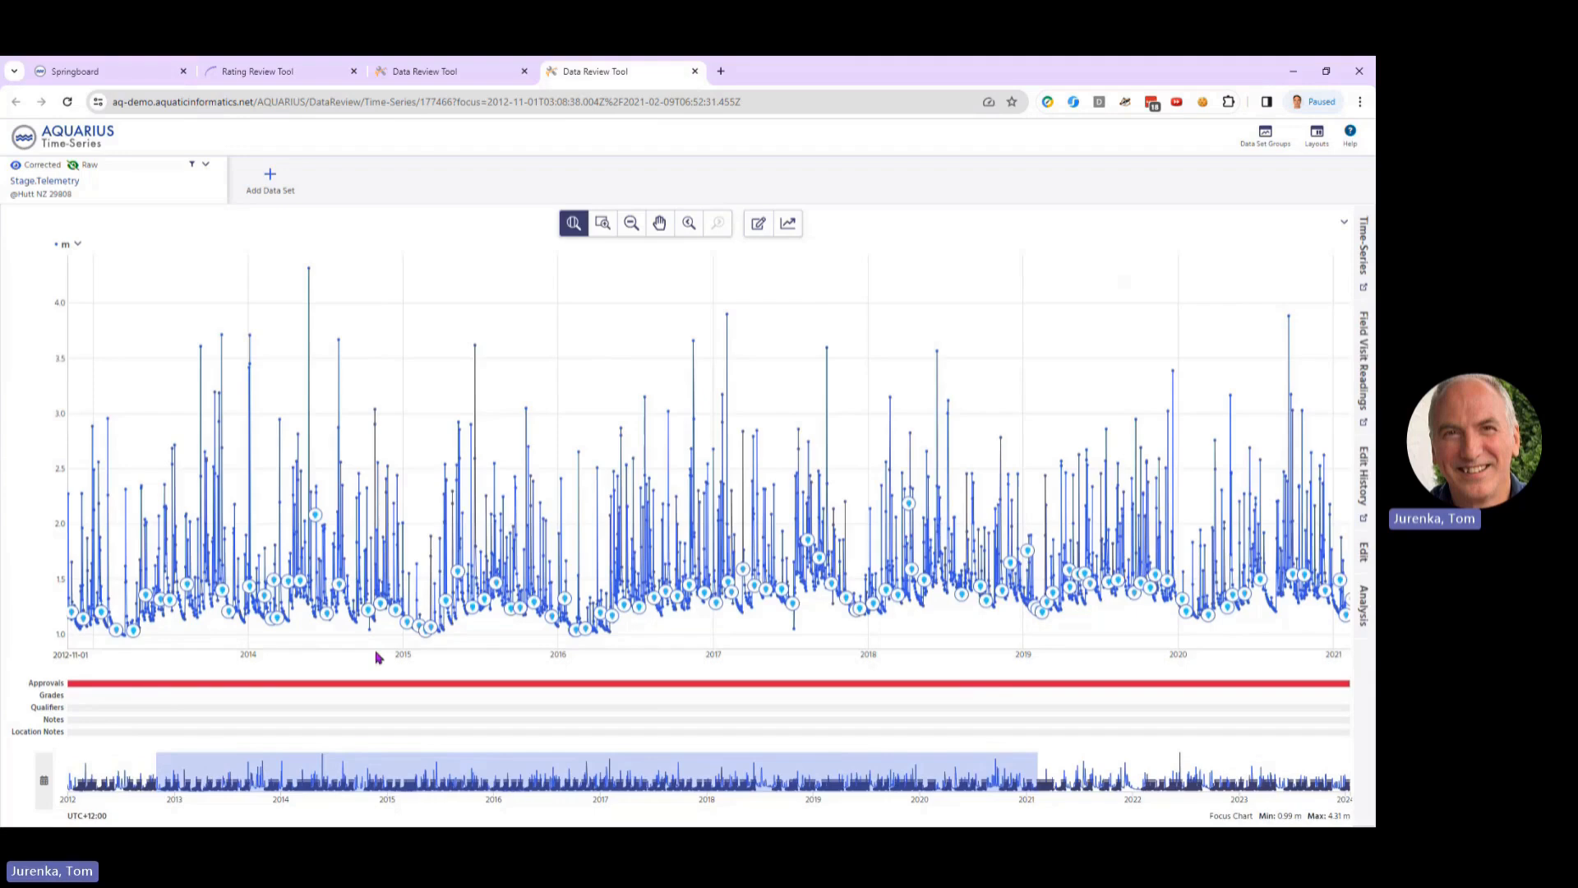
Step: Open the 2022-12-14 field visit from the location's visit list, examine its discharge summary and mean gage height, and close it
{"action": "key", "text": "ctrl+1"}
{"action": "left_click", "coordinate": [411, 229]}
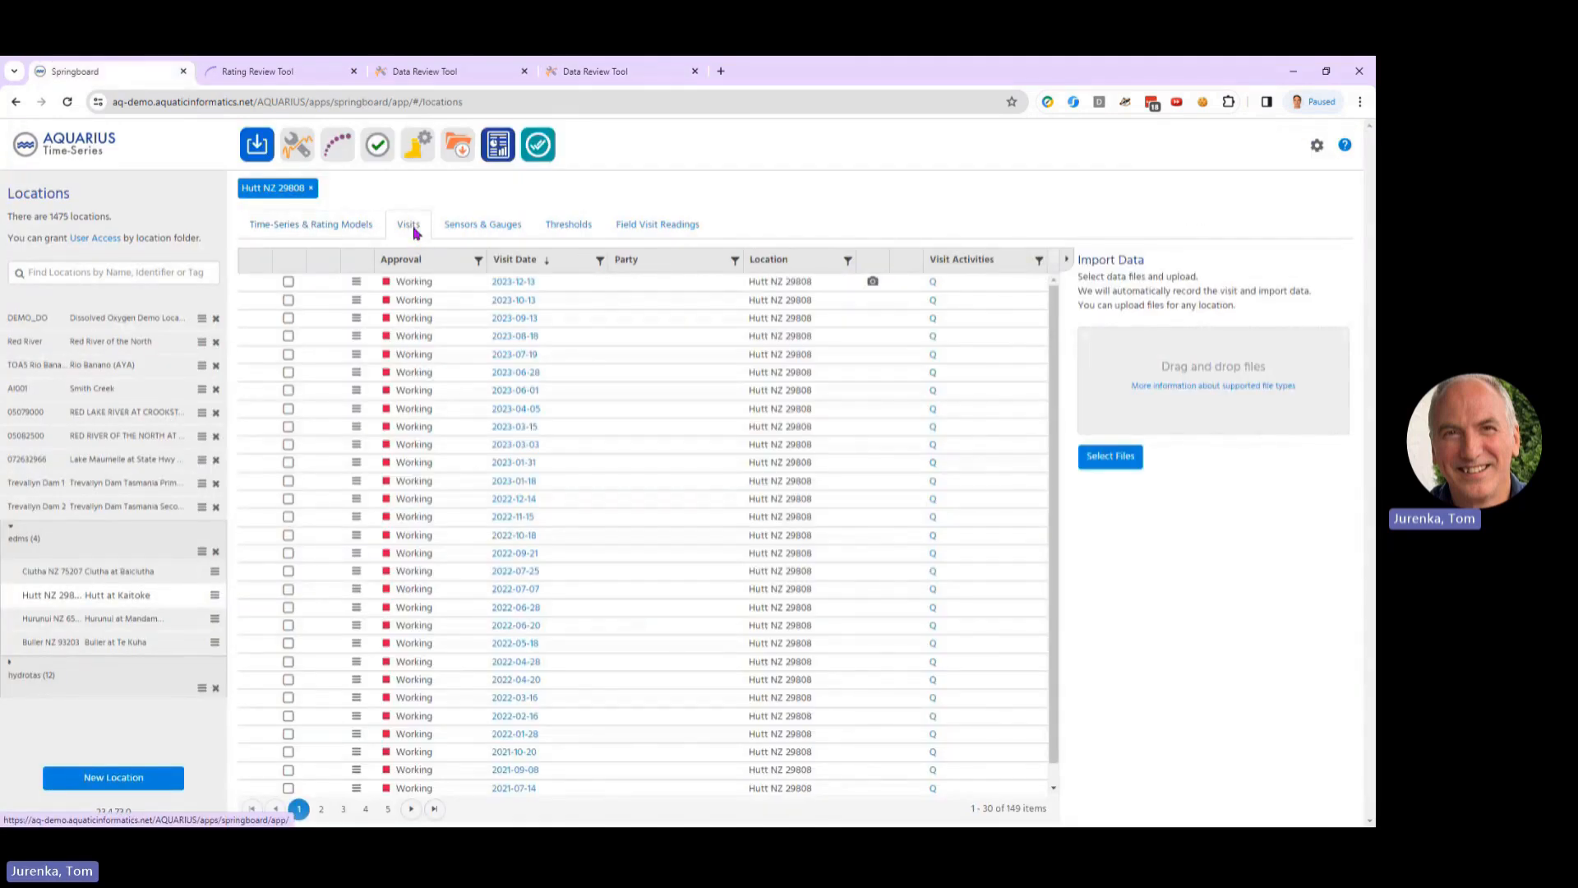
{"action": "left_click", "coordinate": [514, 499]}
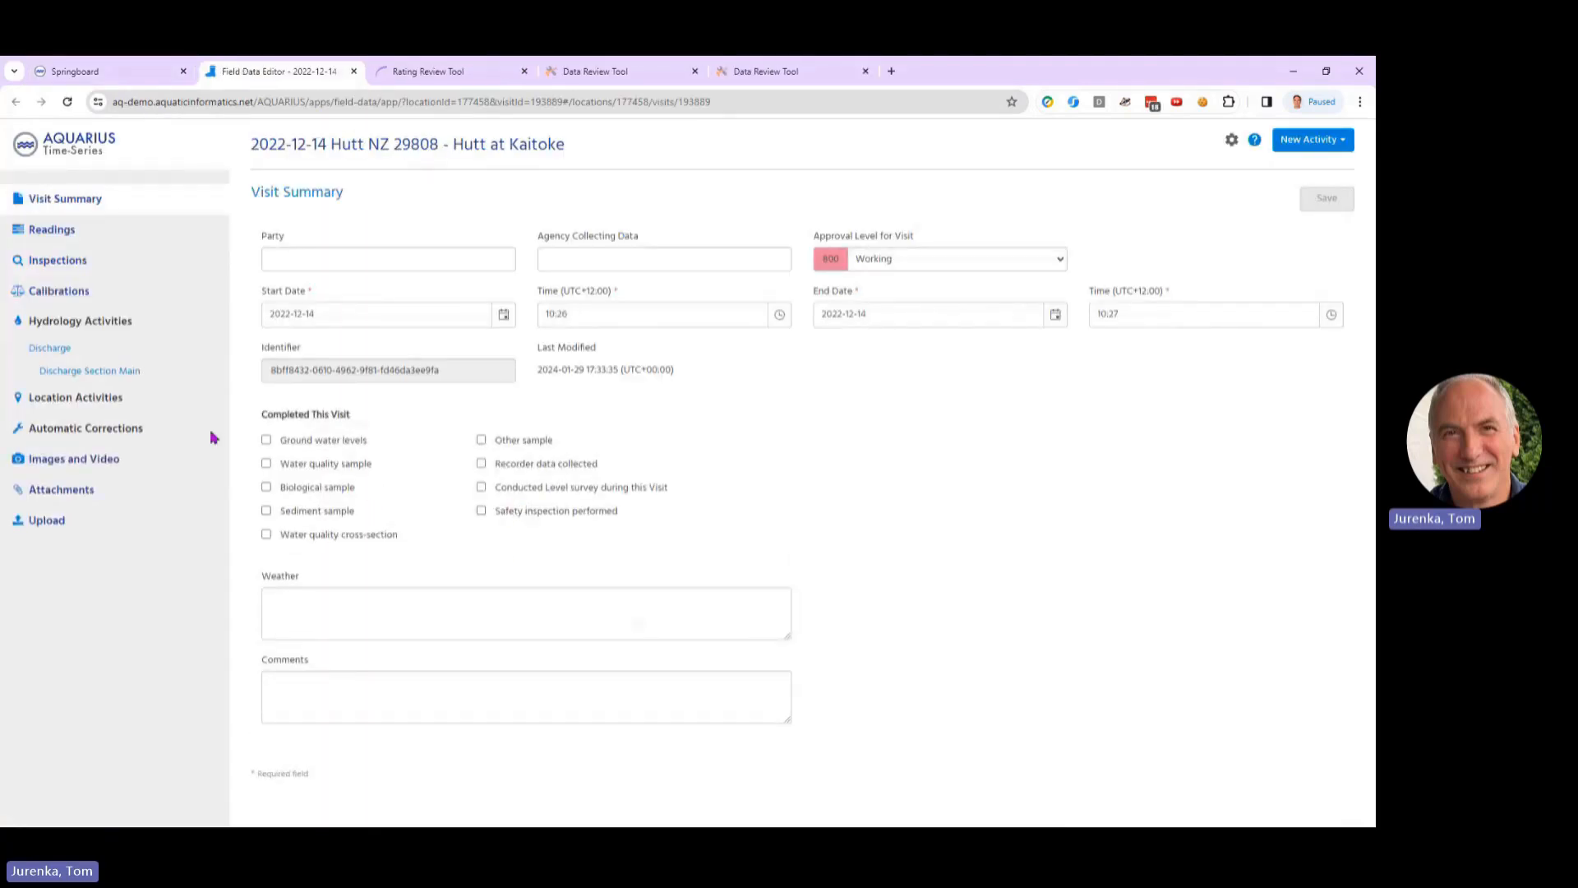
{"action": "left_click", "coordinate": [58, 349]}
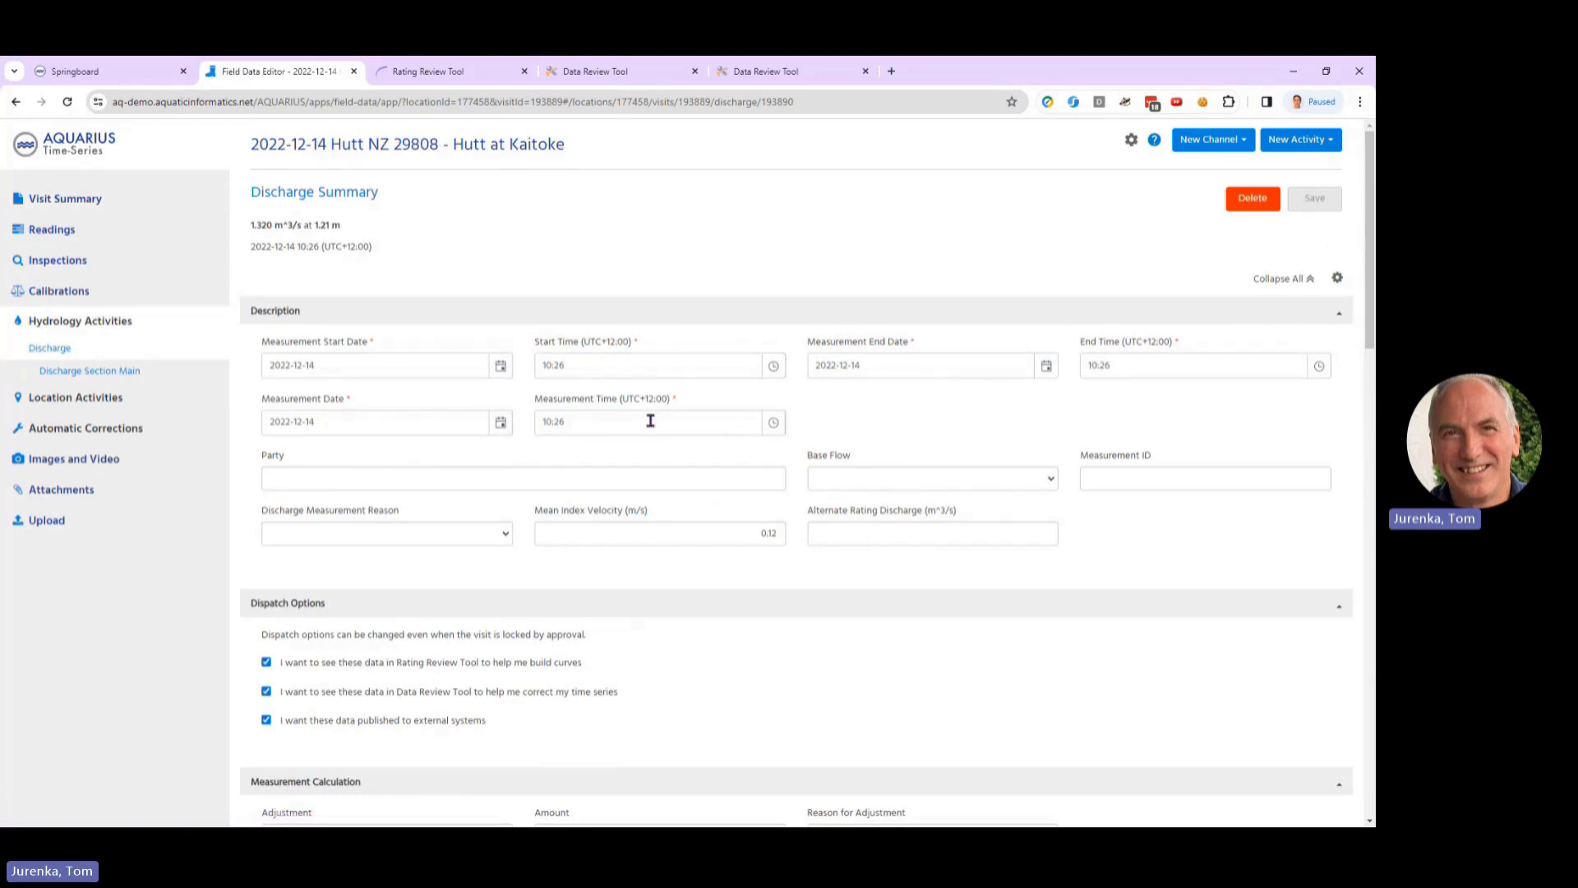
{"action": "scroll", "coordinate": [802, 528], "scroll_direction": "down", "scroll_amount": 4}
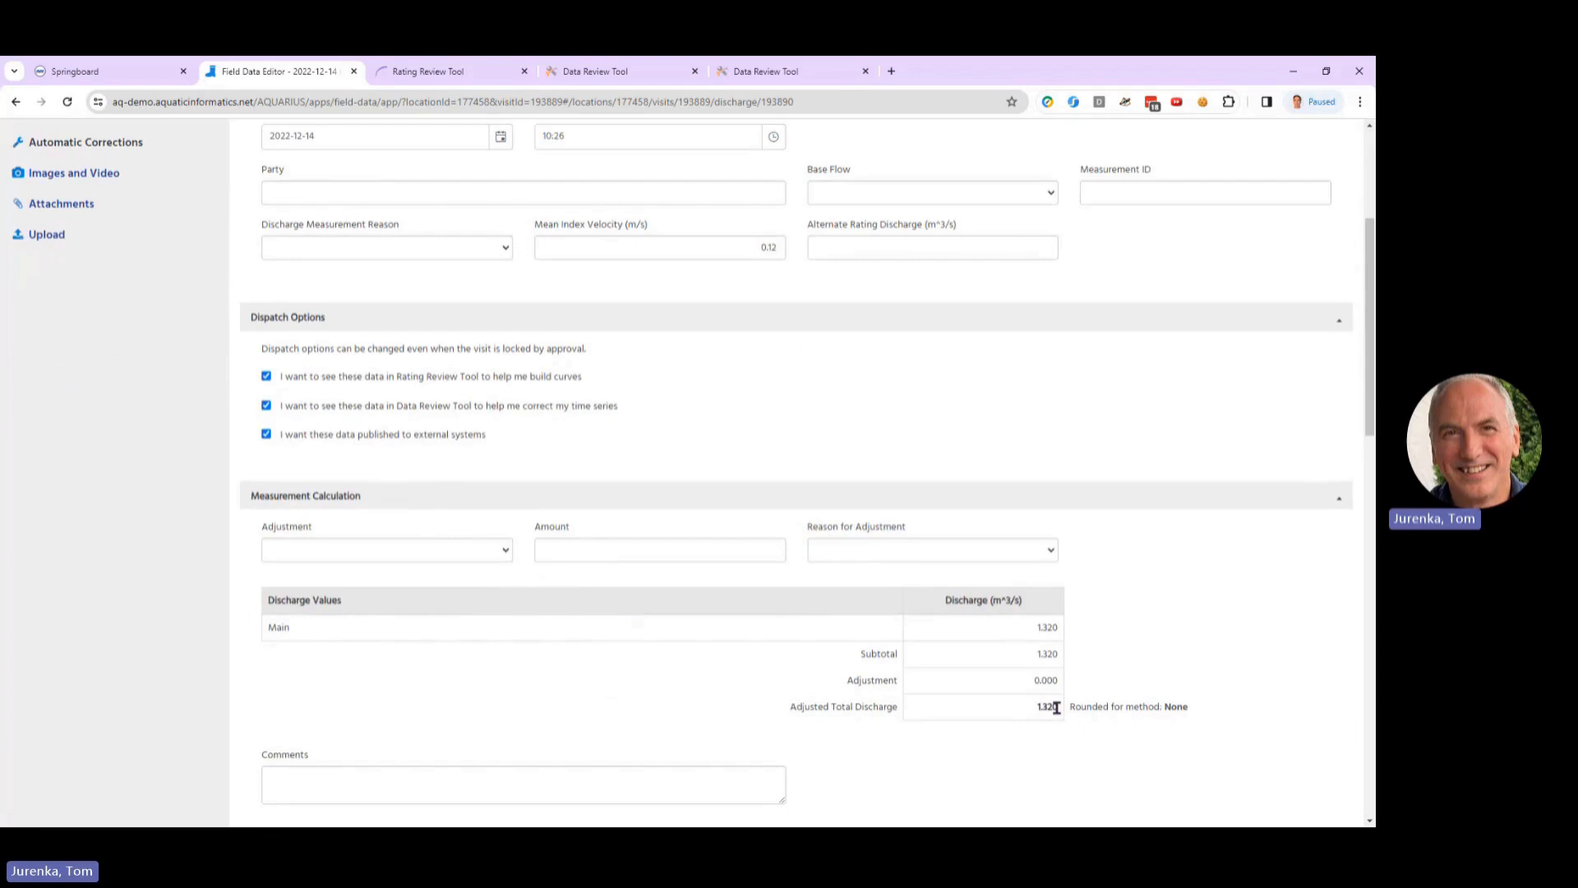
{"action": "scroll", "coordinate": [719, 595], "scroll_direction": "down", "scroll_amount": 3}
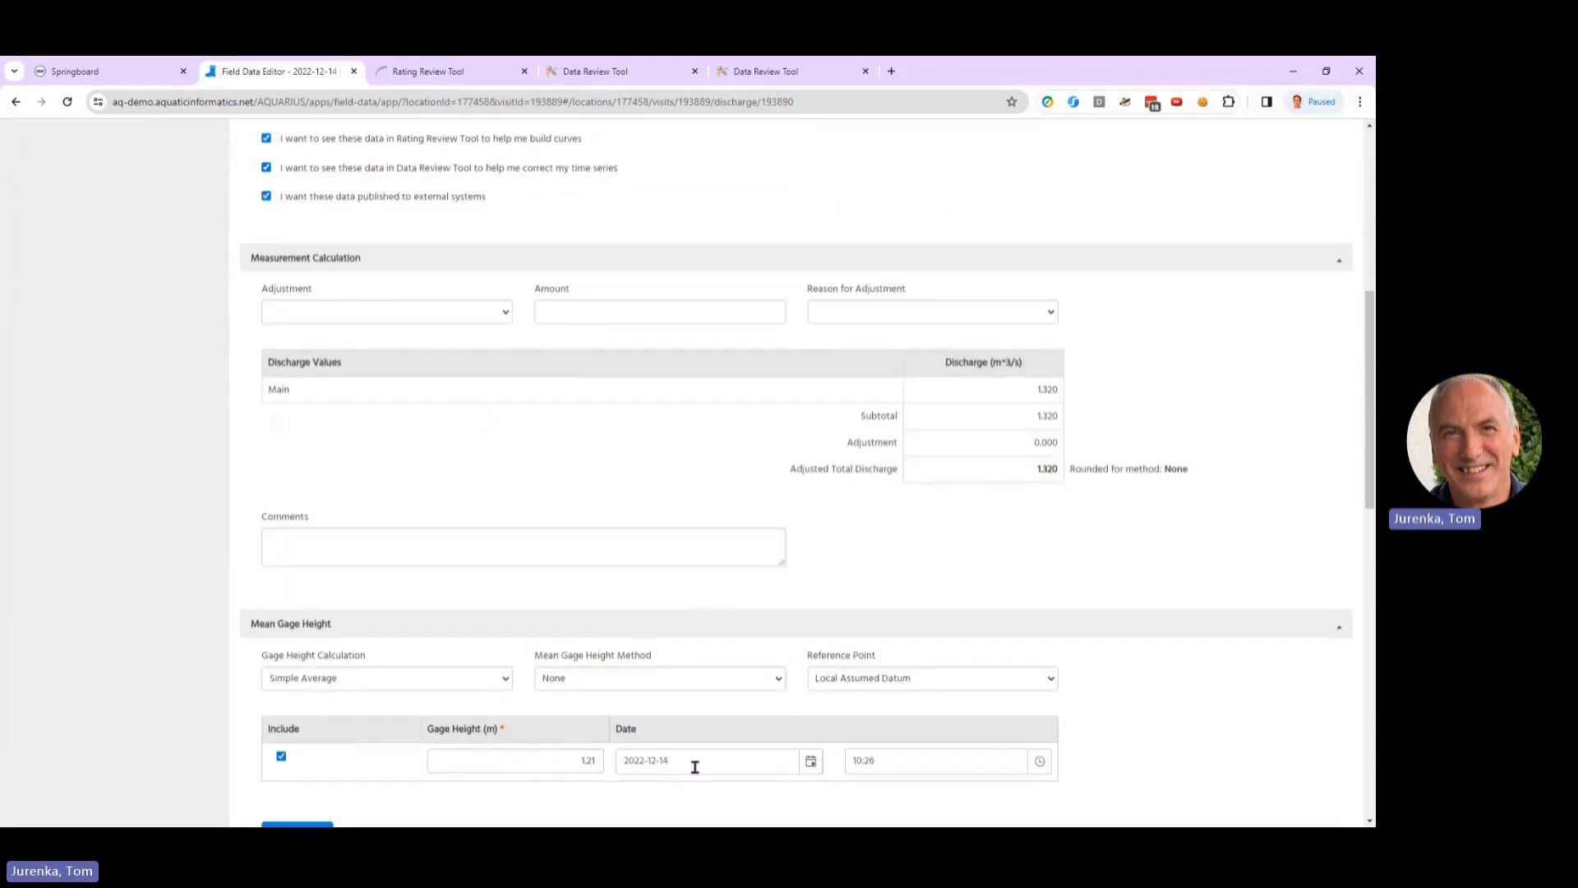
{"action": "scroll", "coordinate": [905, 501], "scroll_direction": "up", "scroll_amount": 7}
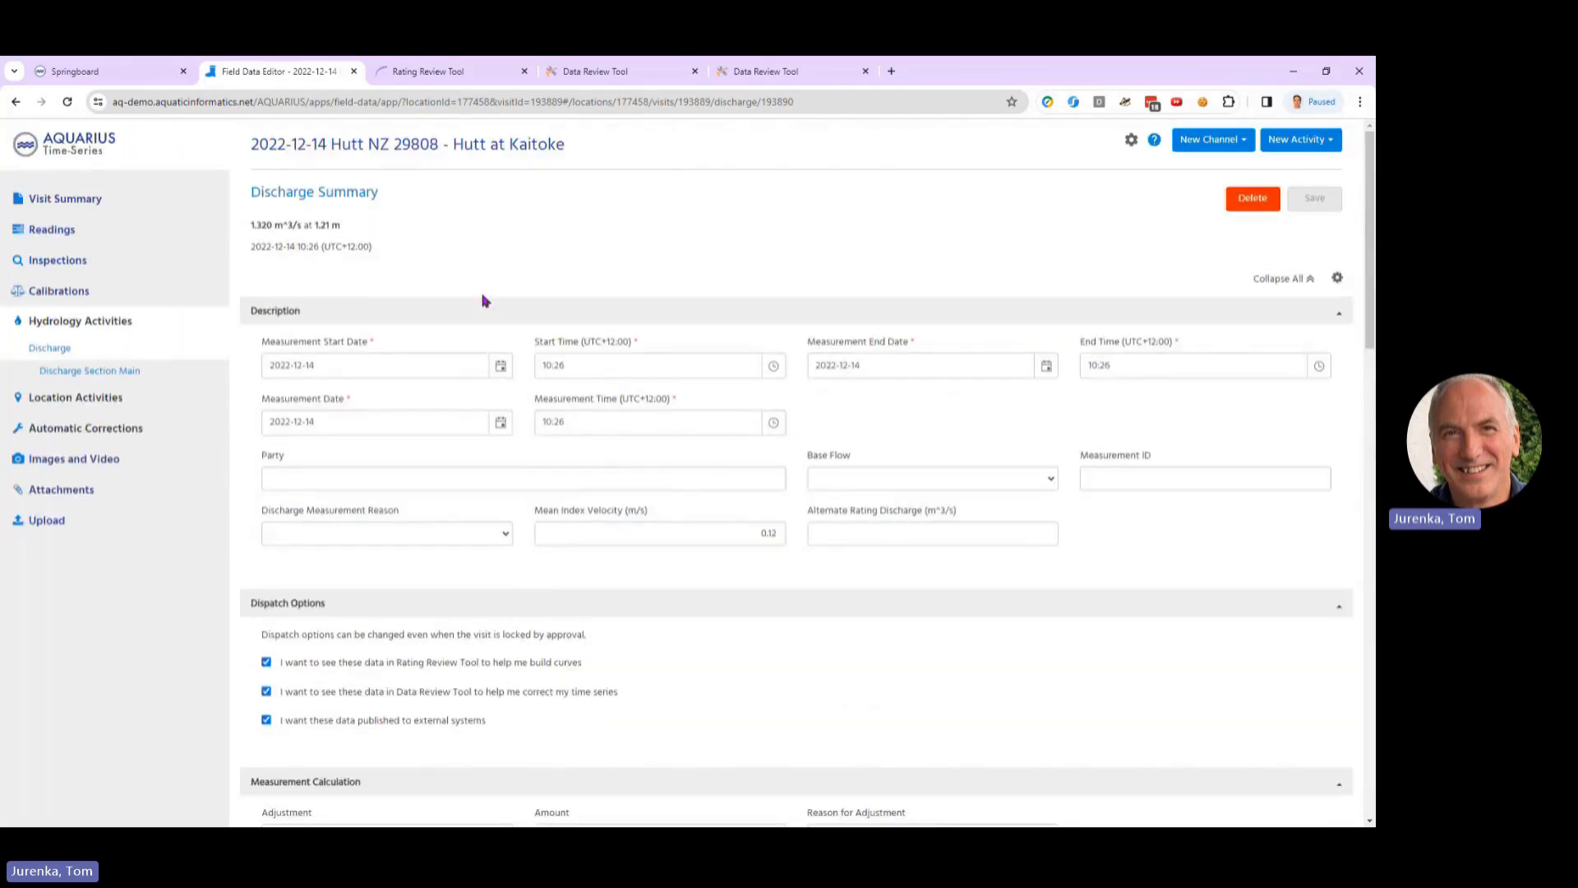
{"action": "left_click", "coordinate": [354, 72]}
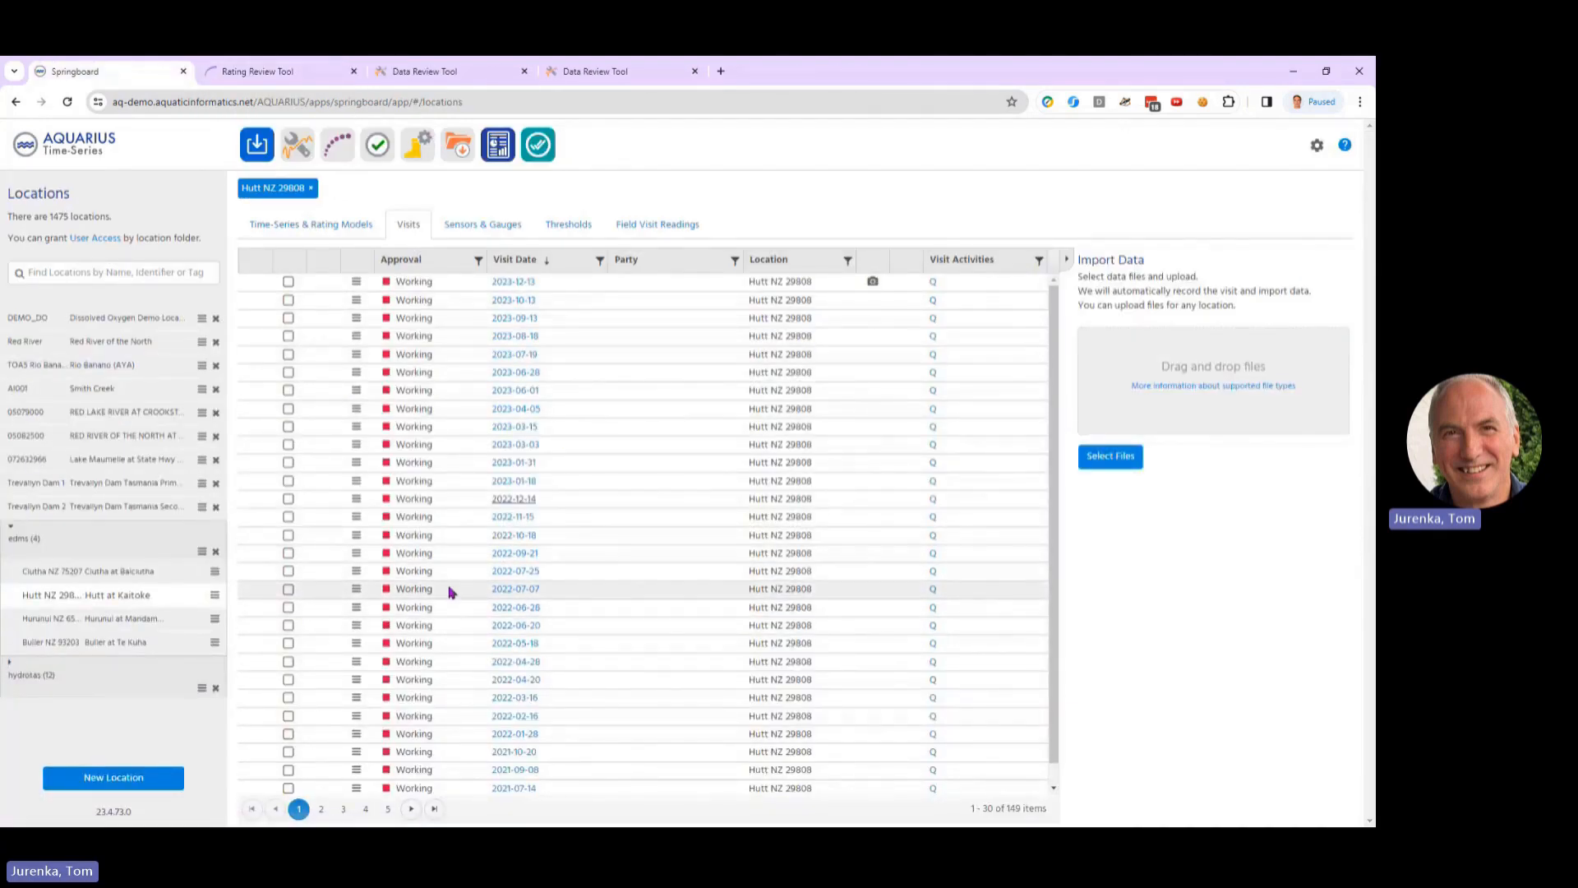
Step: Return to the Rating Review Tool and close the floating Error Stats and Calibration windows
{"action": "left_click", "coordinate": [268, 74]}
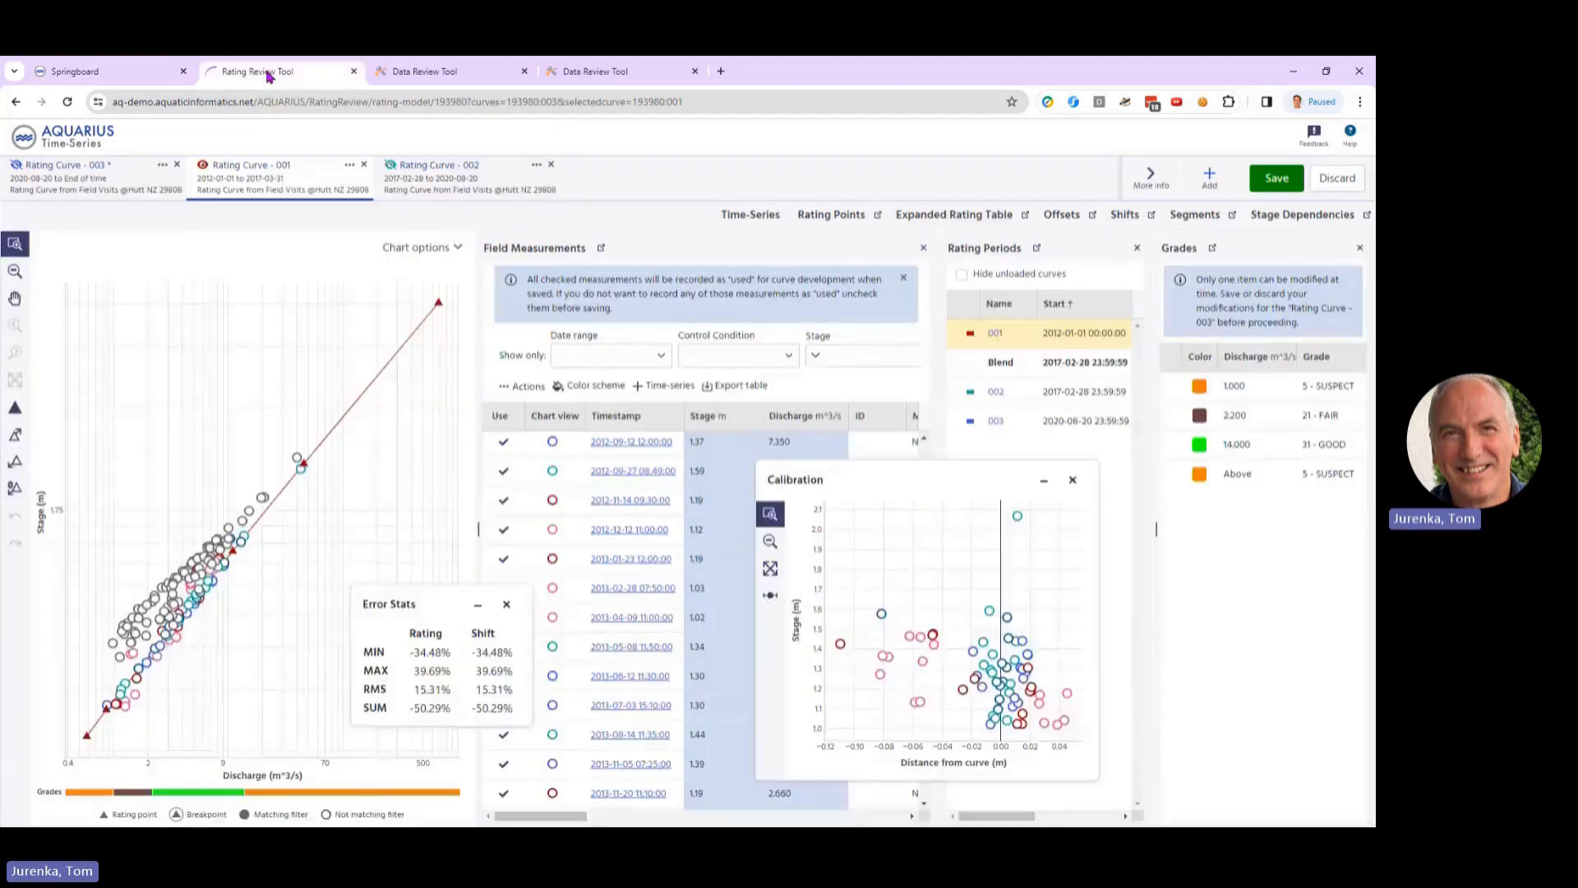
{"action": "left_click_drag", "start_coordinate": [946, 479], "coordinate": [1102, 493]}
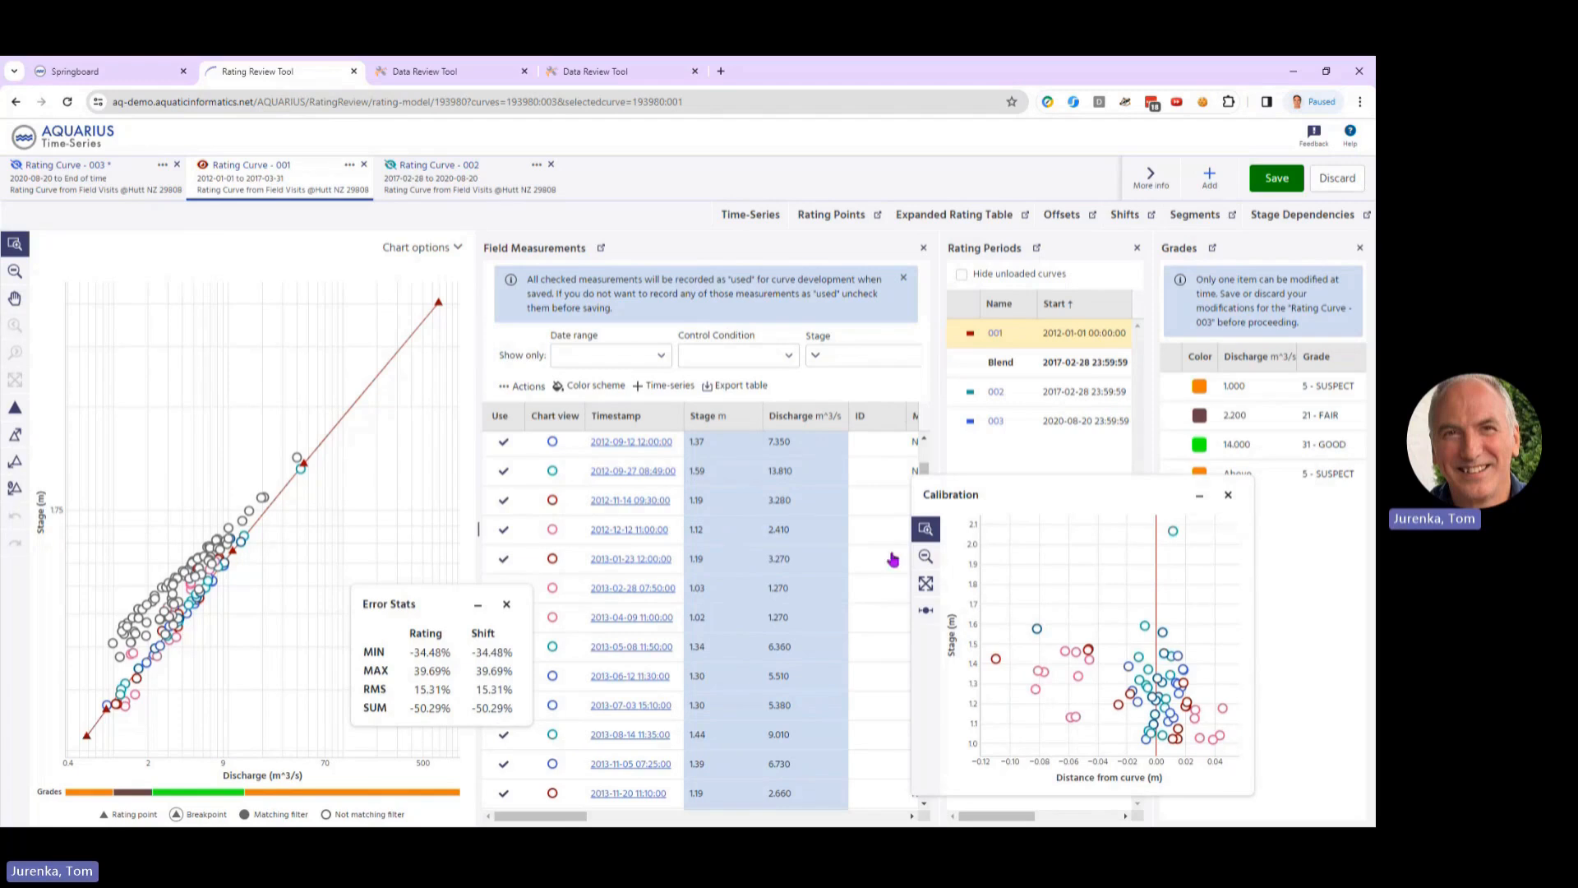
{"action": "left_click", "coordinate": [1230, 498]}
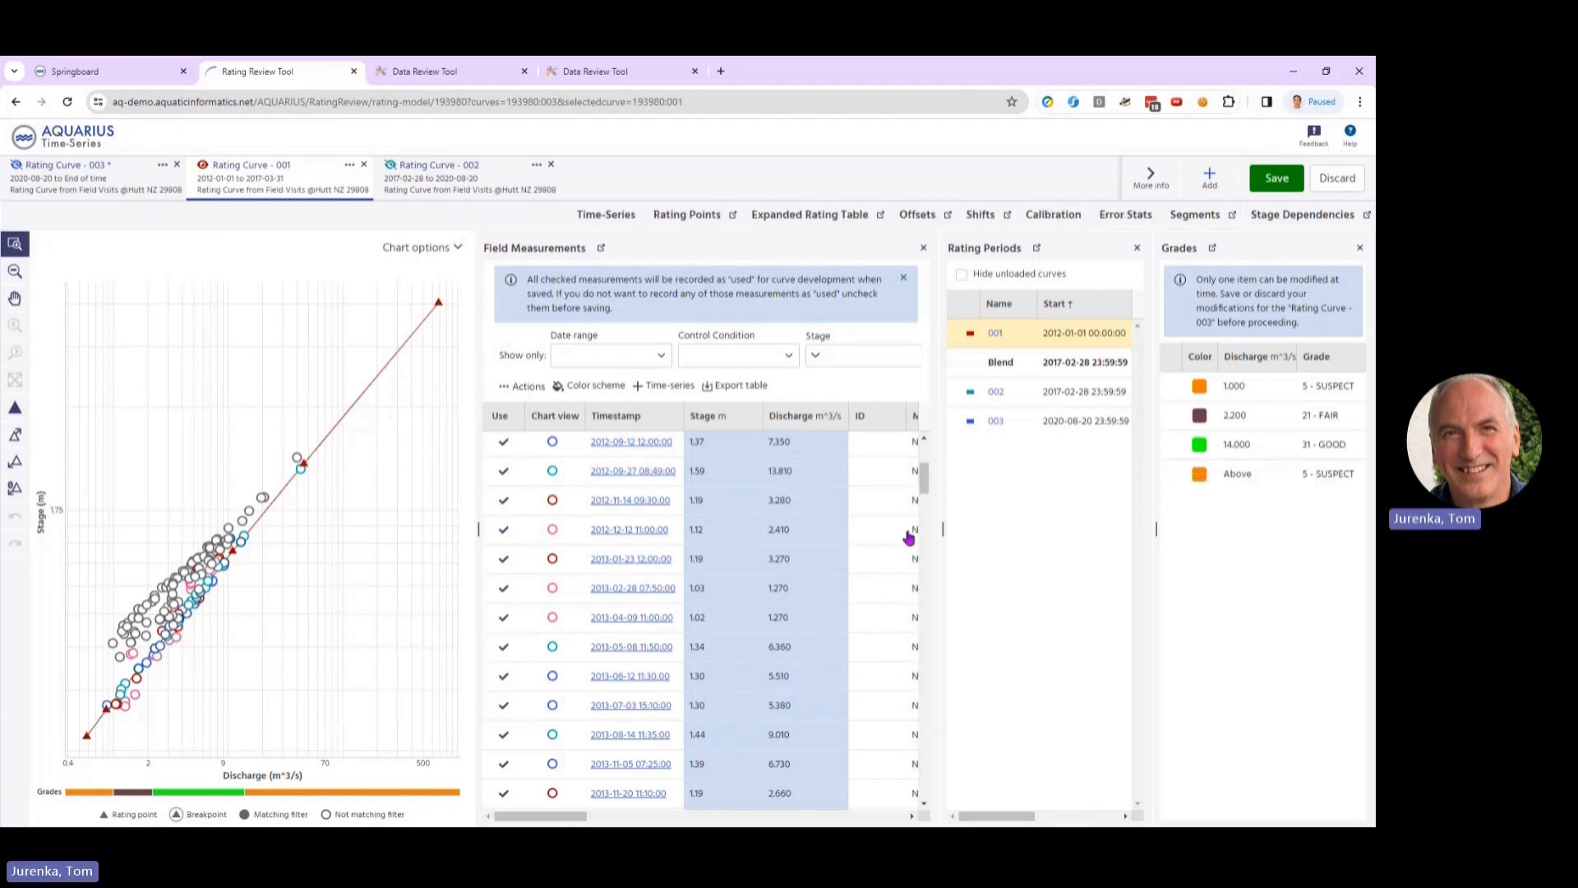
Step: Pop the field measurements table out into its own window, close it, and restore the docked table
{"action": "left_click", "coordinate": [602, 248]}
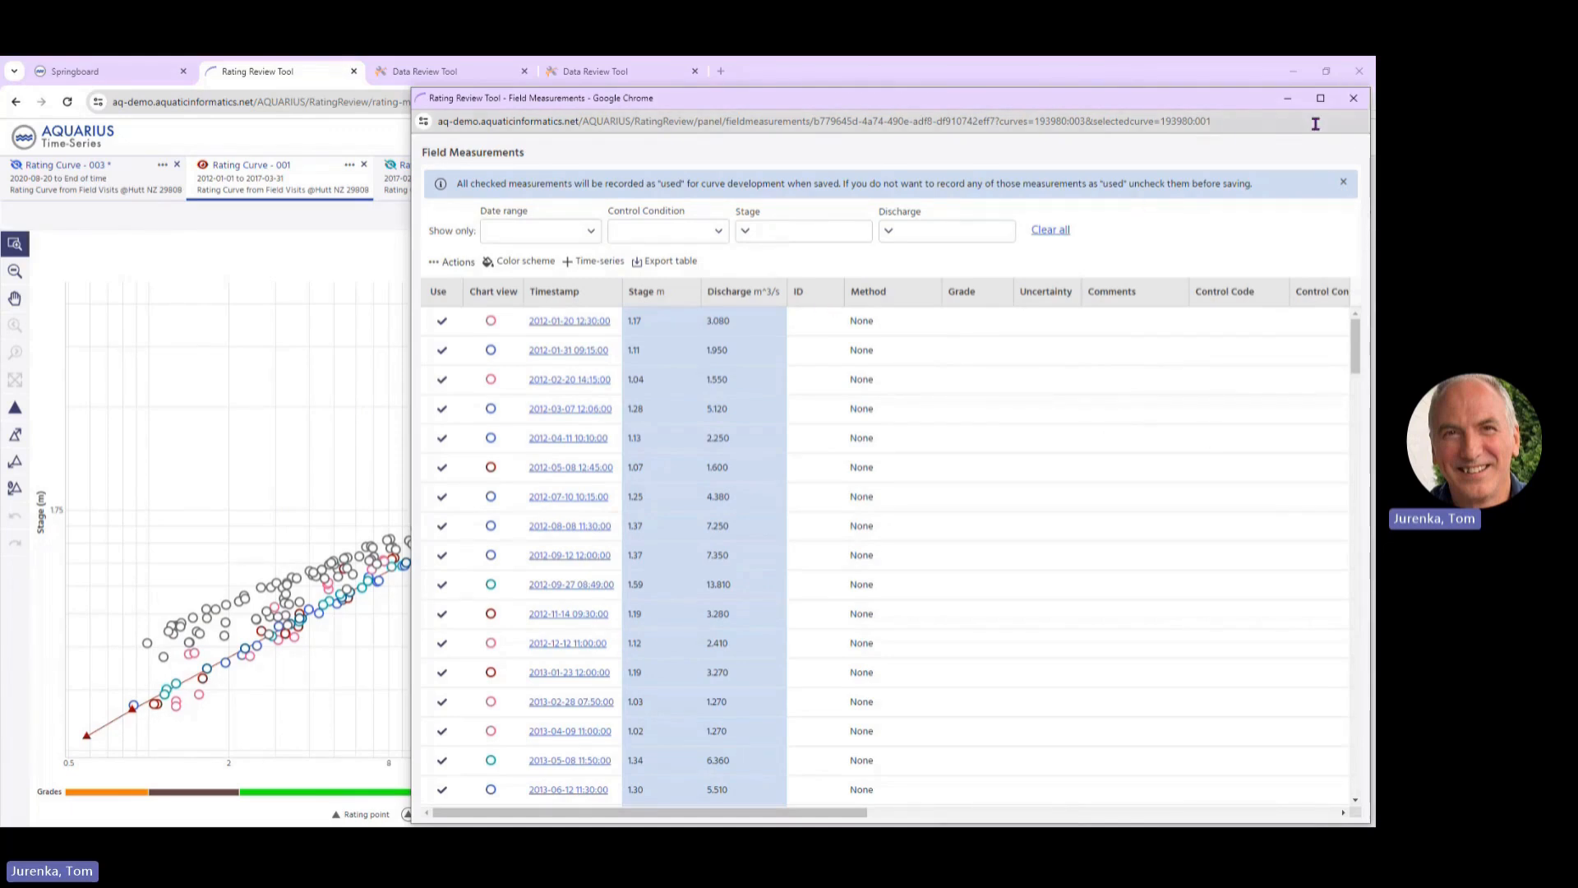
{"action": "left_click", "coordinate": [1353, 99]}
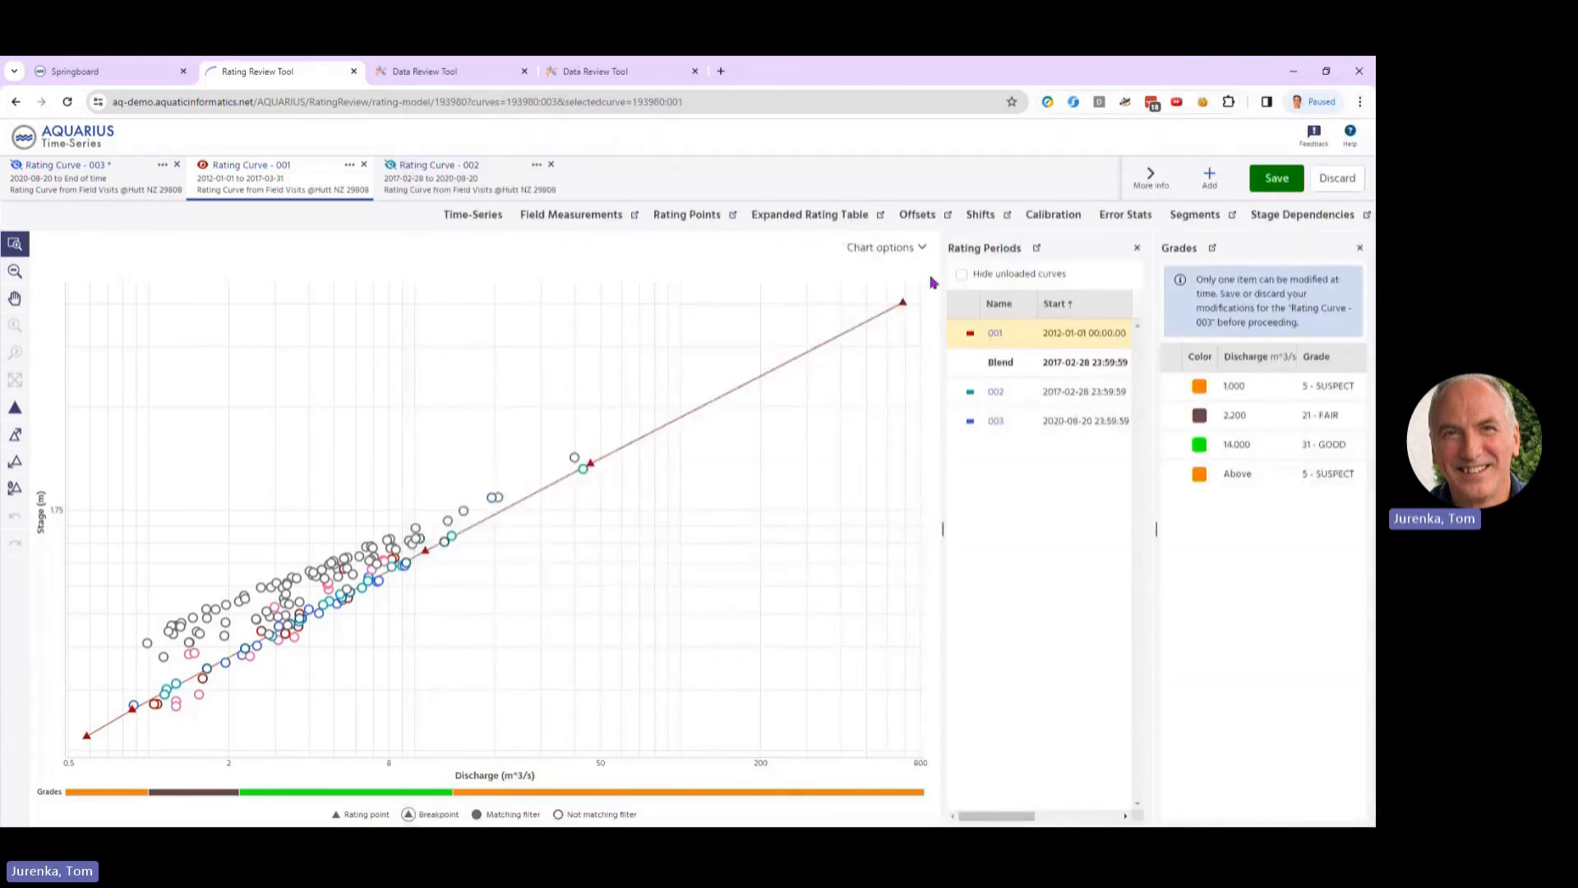
{"action": "left_click", "coordinate": [597, 220]}
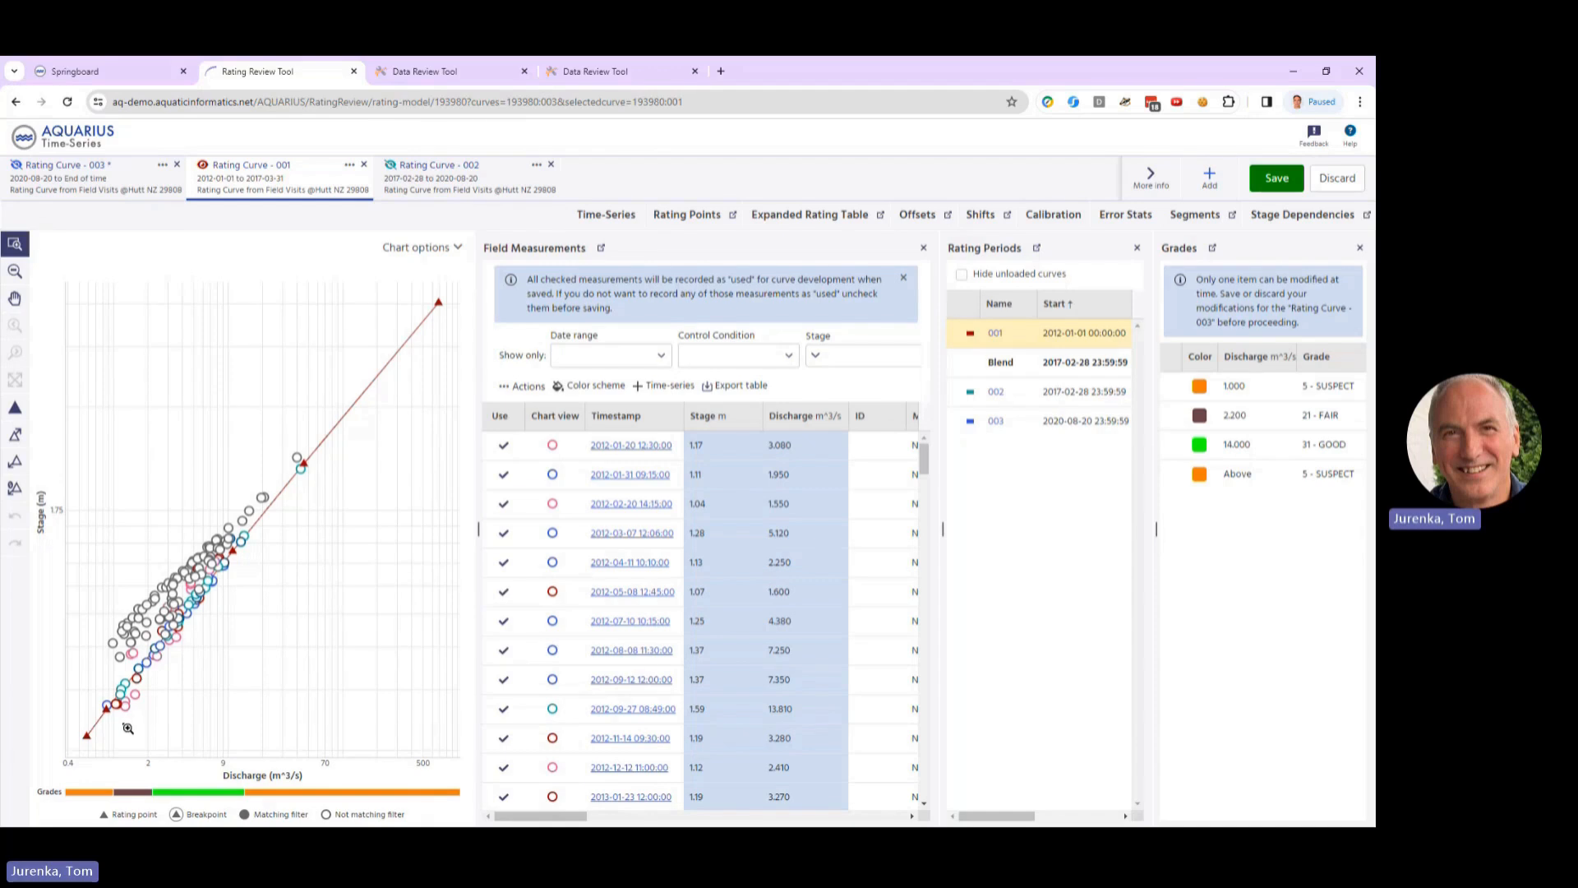
Step: Look through the field measurements newest first, return to oldest first, and examine the grade ranges under the chart
{"action": "mouse_move", "coordinate": [116, 712]}
{"action": "left_click", "coordinate": [655, 417]}
{"action": "scroll", "coordinate": [671, 472], "scroll_direction": "down", "scroll_amount": 3}
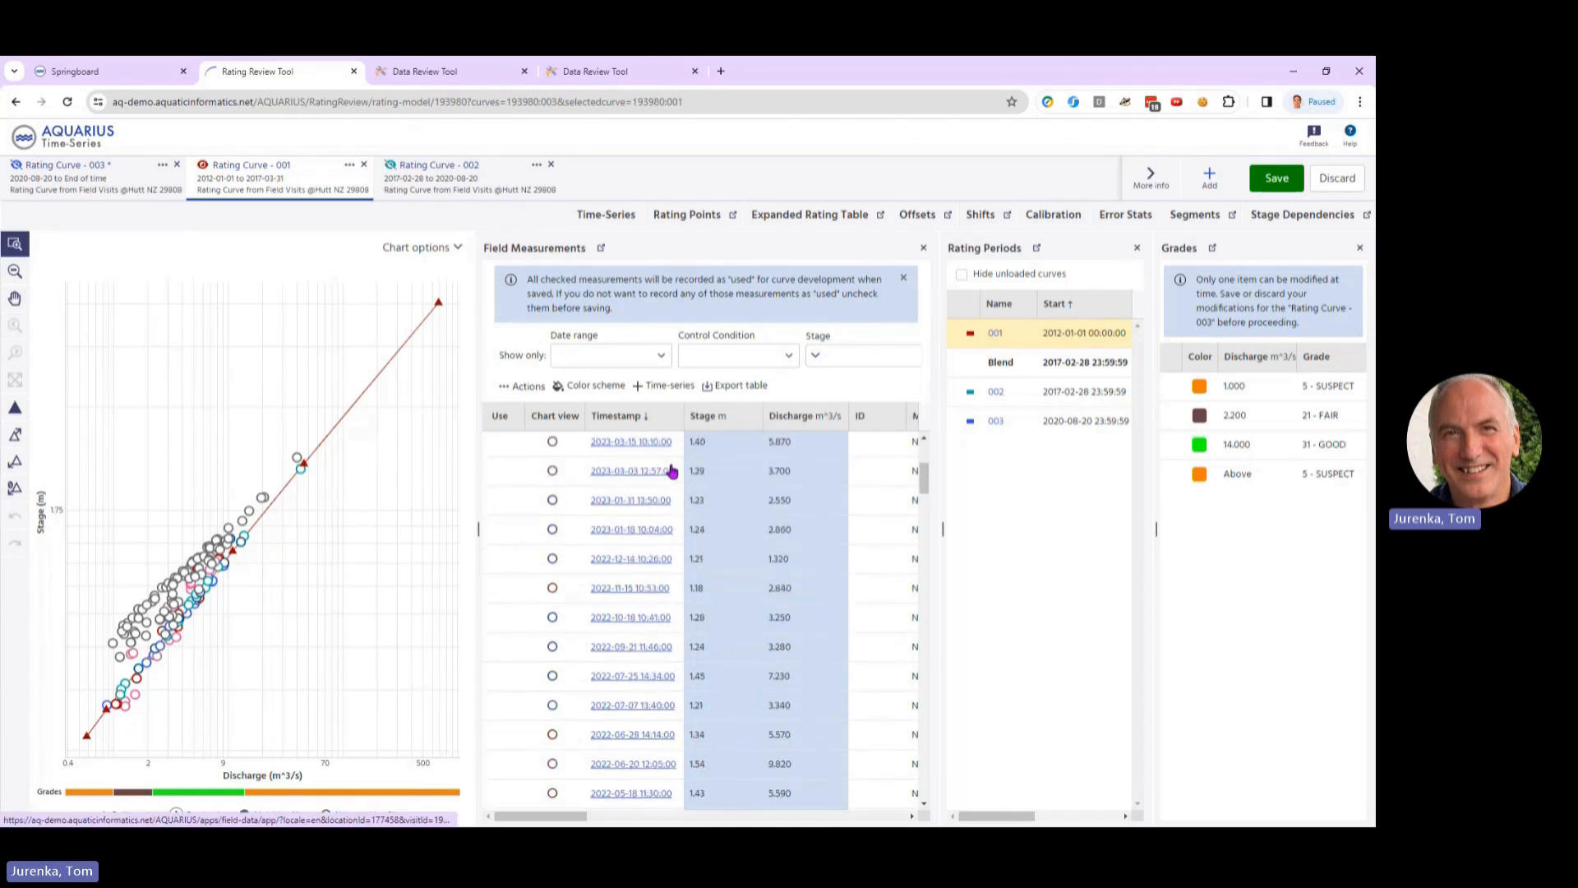
{"action": "left_click", "coordinate": [639, 418]}
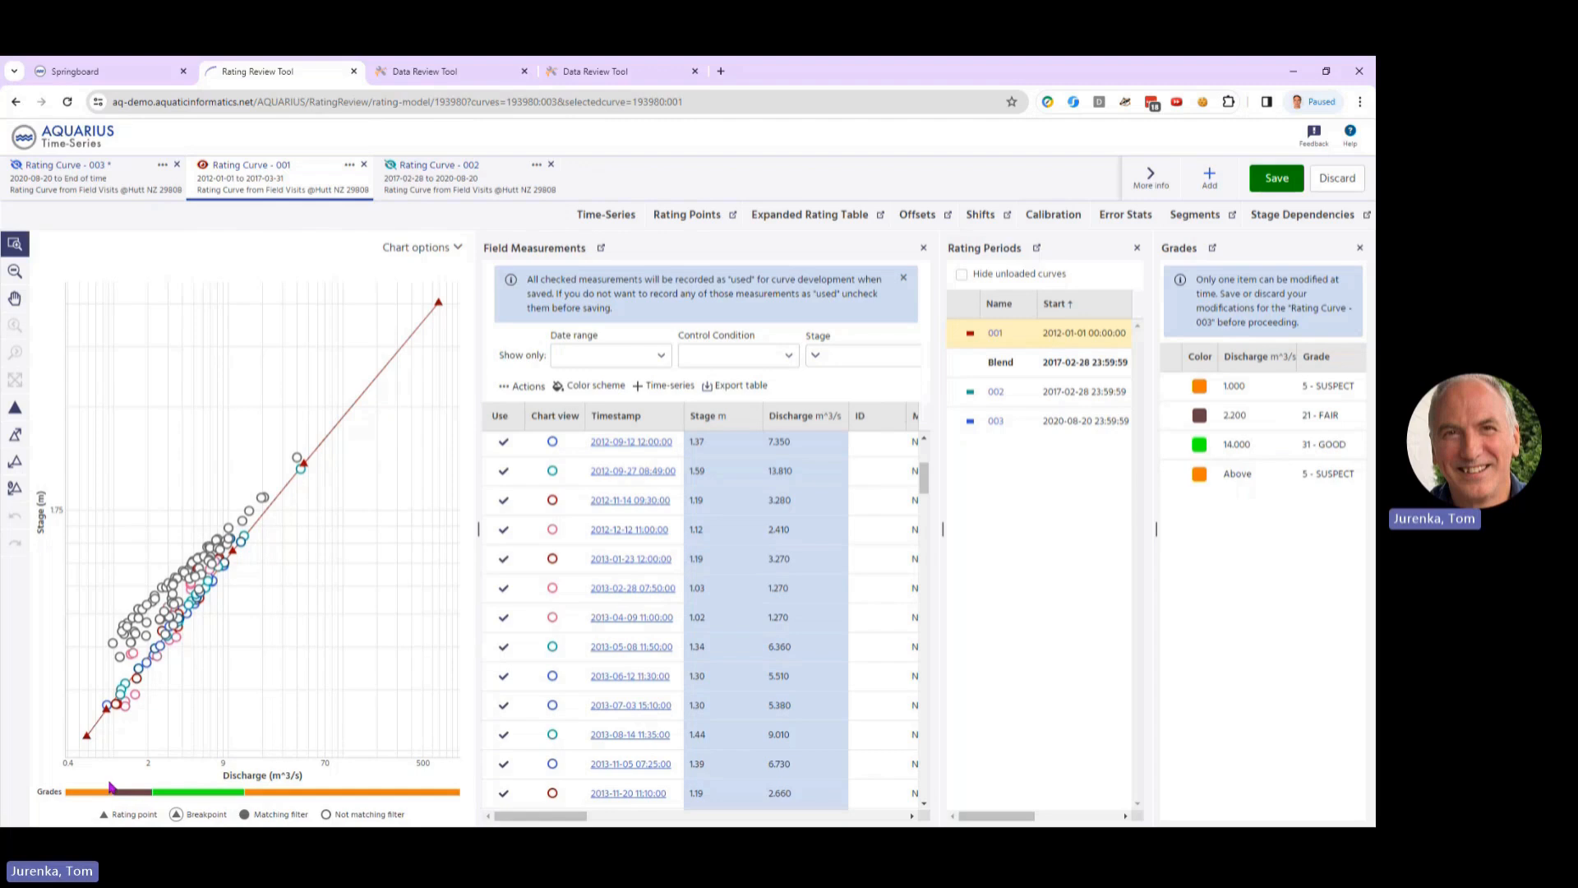
{"action": "mouse_move", "coordinate": [137, 796]}
{"action": "mouse_move", "coordinate": [325, 795]}
Step: Close the Grades panel and widen Rating Periods to show the end date and approval columns
{"action": "left_click", "coordinate": [1361, 248]}
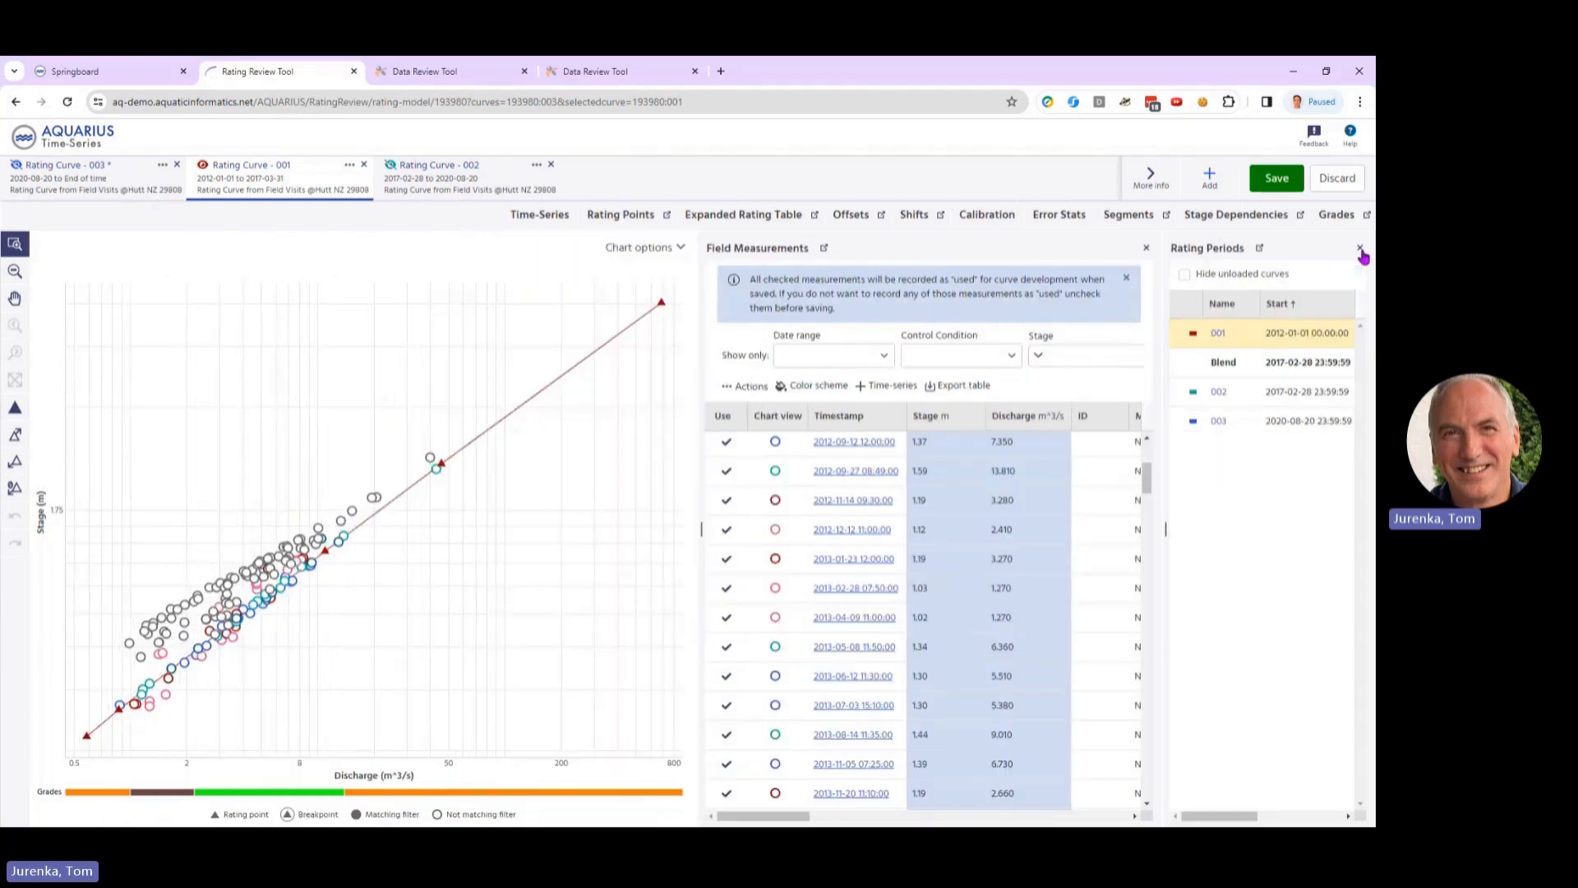
{"action": "left_click_drag", "start_coordinate": [1164, 529], "coordinate": [964, 529]}
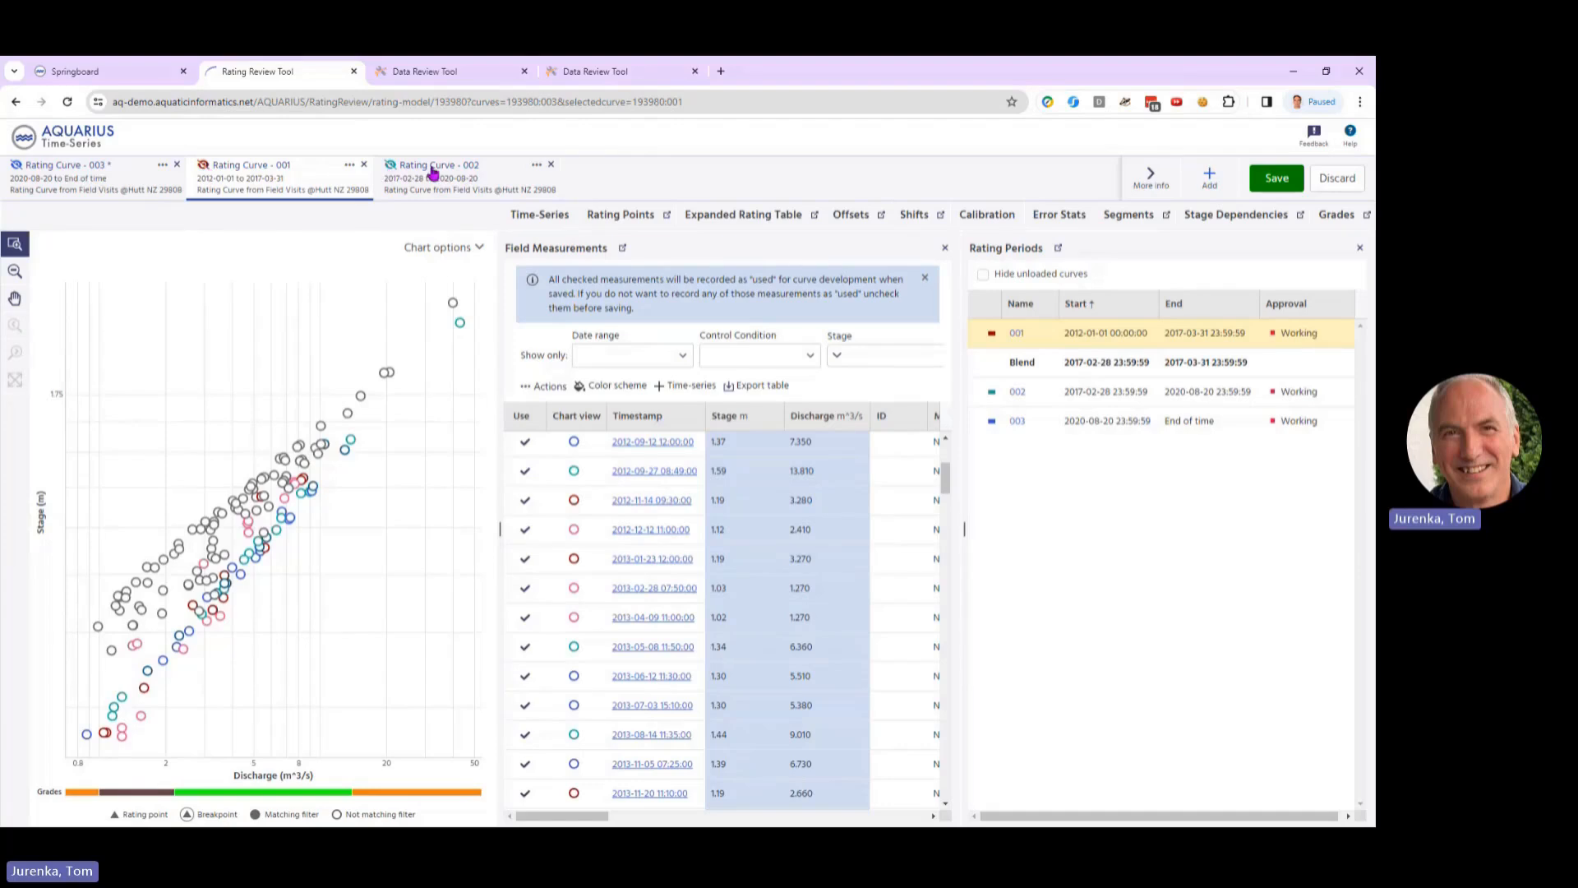
Step: Check Rating Curve 002, make Rating Curve 003 the active curve, and hide its unused field measurements on the chart
{"action": "left_click", "coordinate": [395, 174]}
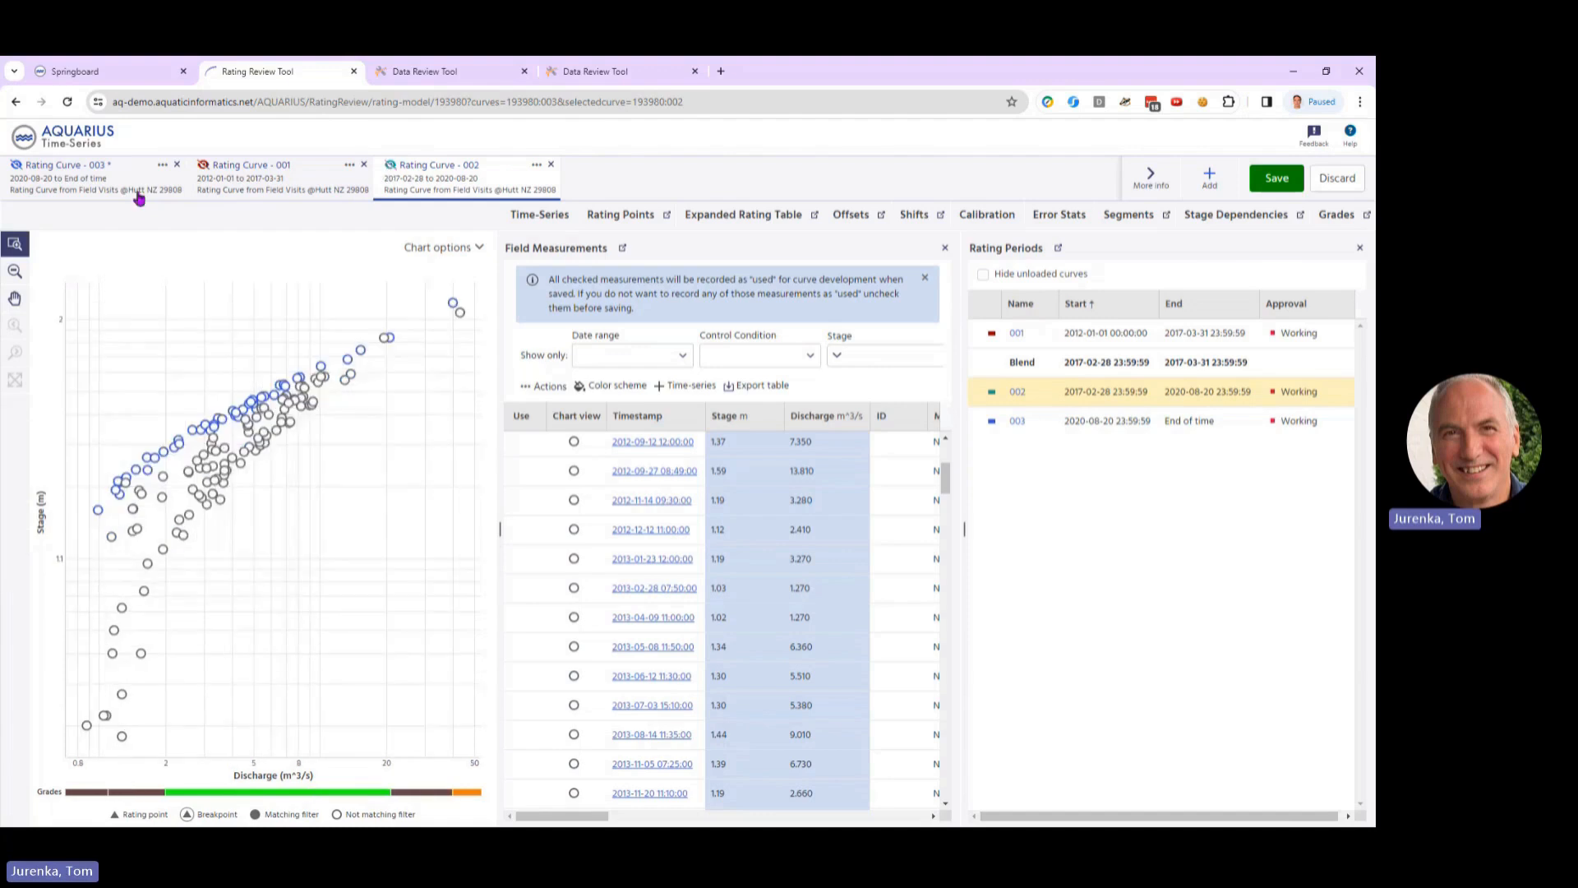
{"action": "left_click", "coordinate": [108, 183]}
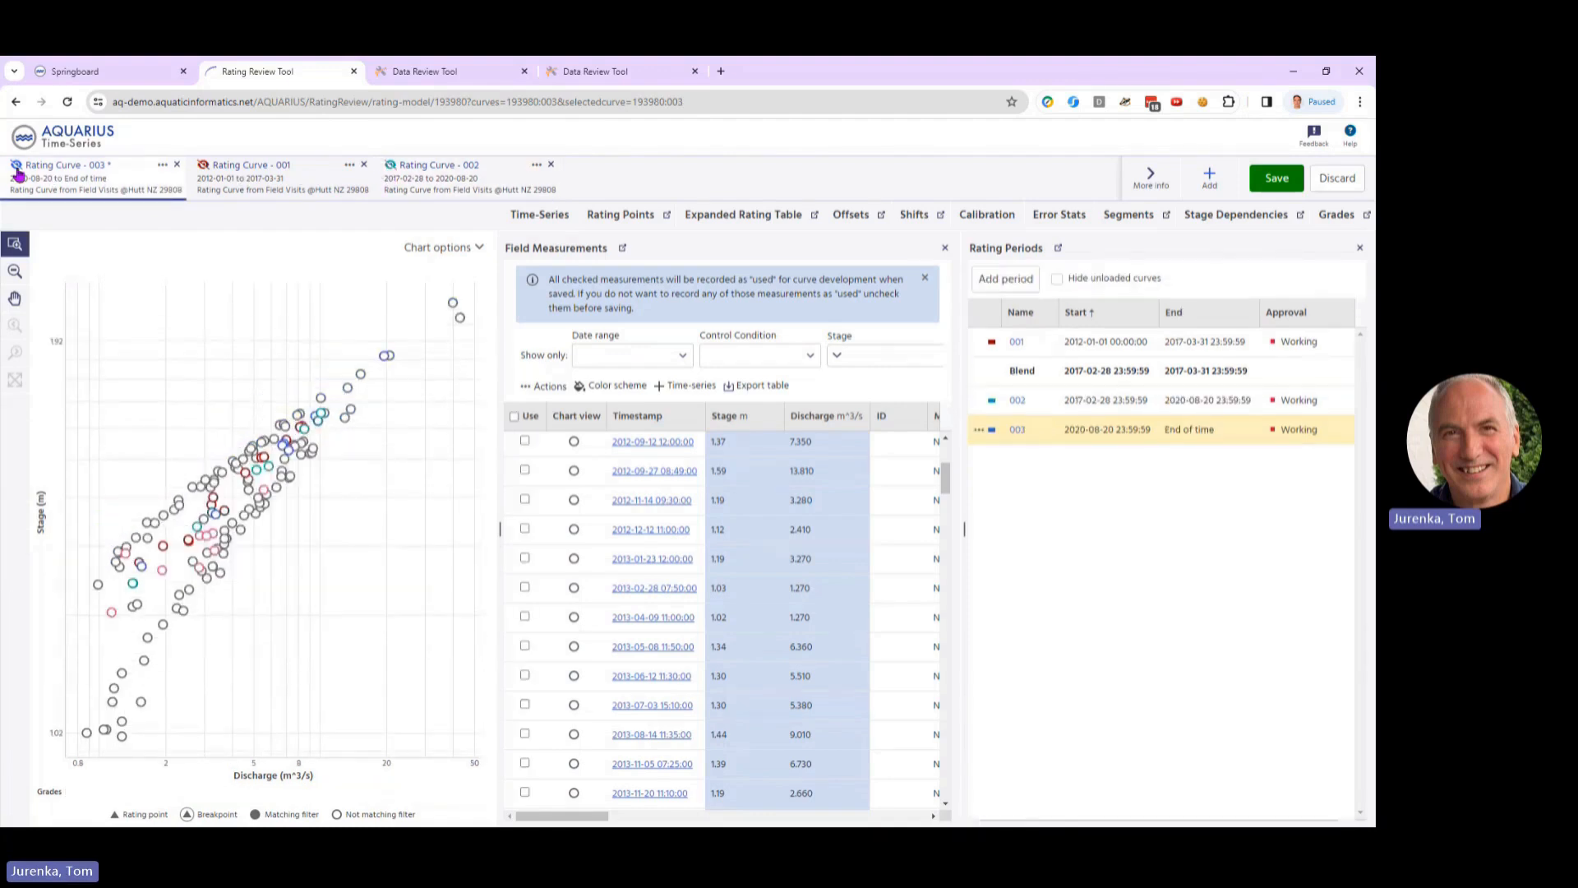
{"action": "left_click", "coordinate": [475, 249]}
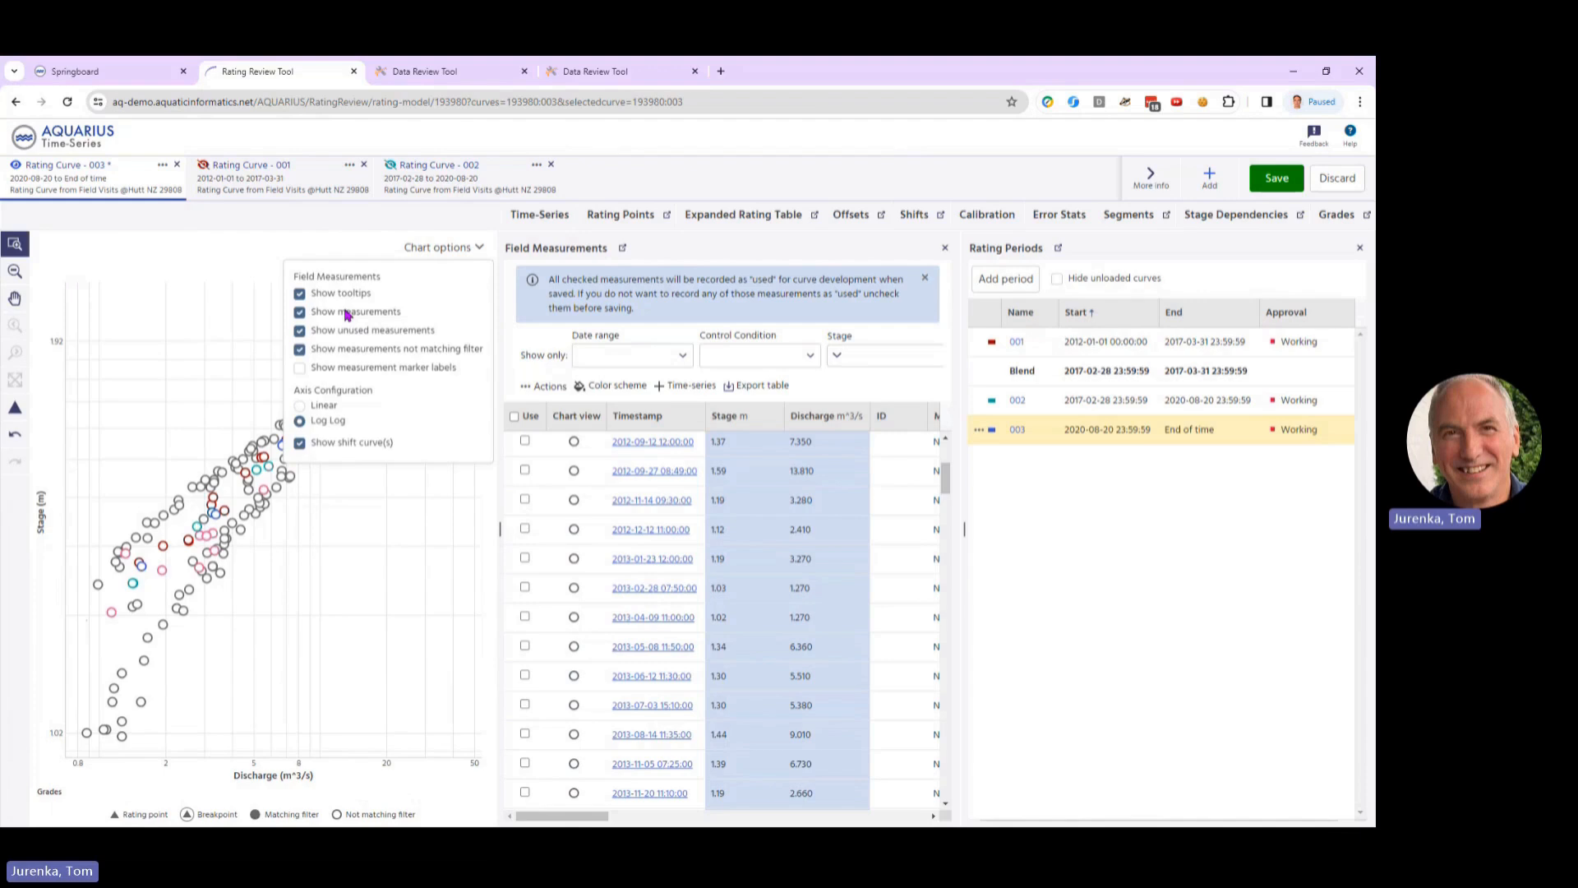
{"action": "left_click", "coordinate": [348, 330]}
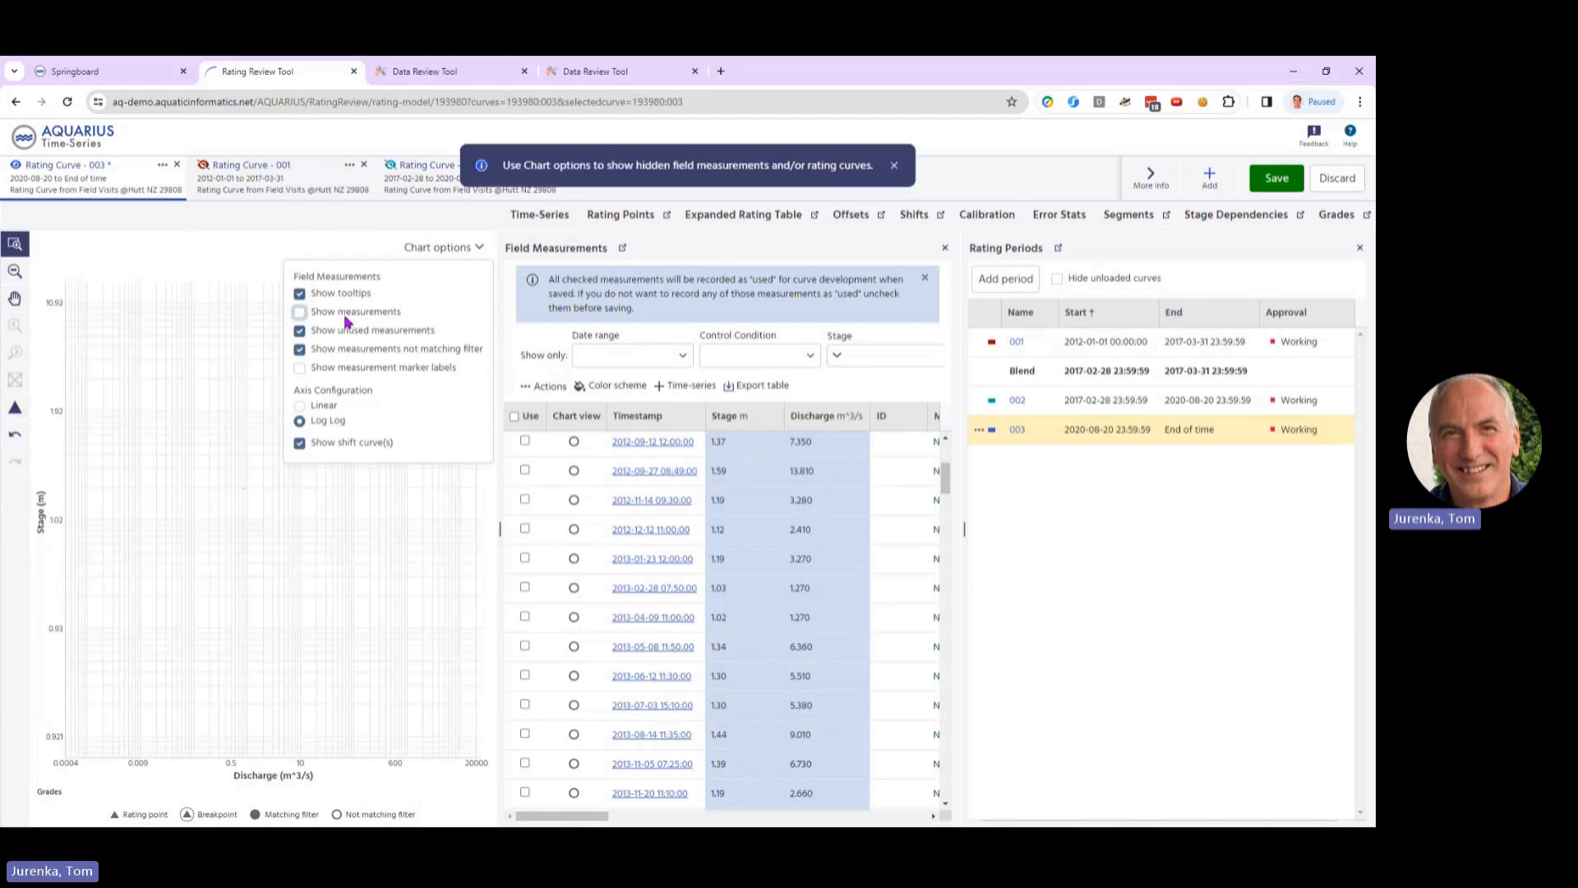
{"action": "left_click", "coordinate": [470, 541]}
{"action": "left_click", "coordinate": [14, 380]}
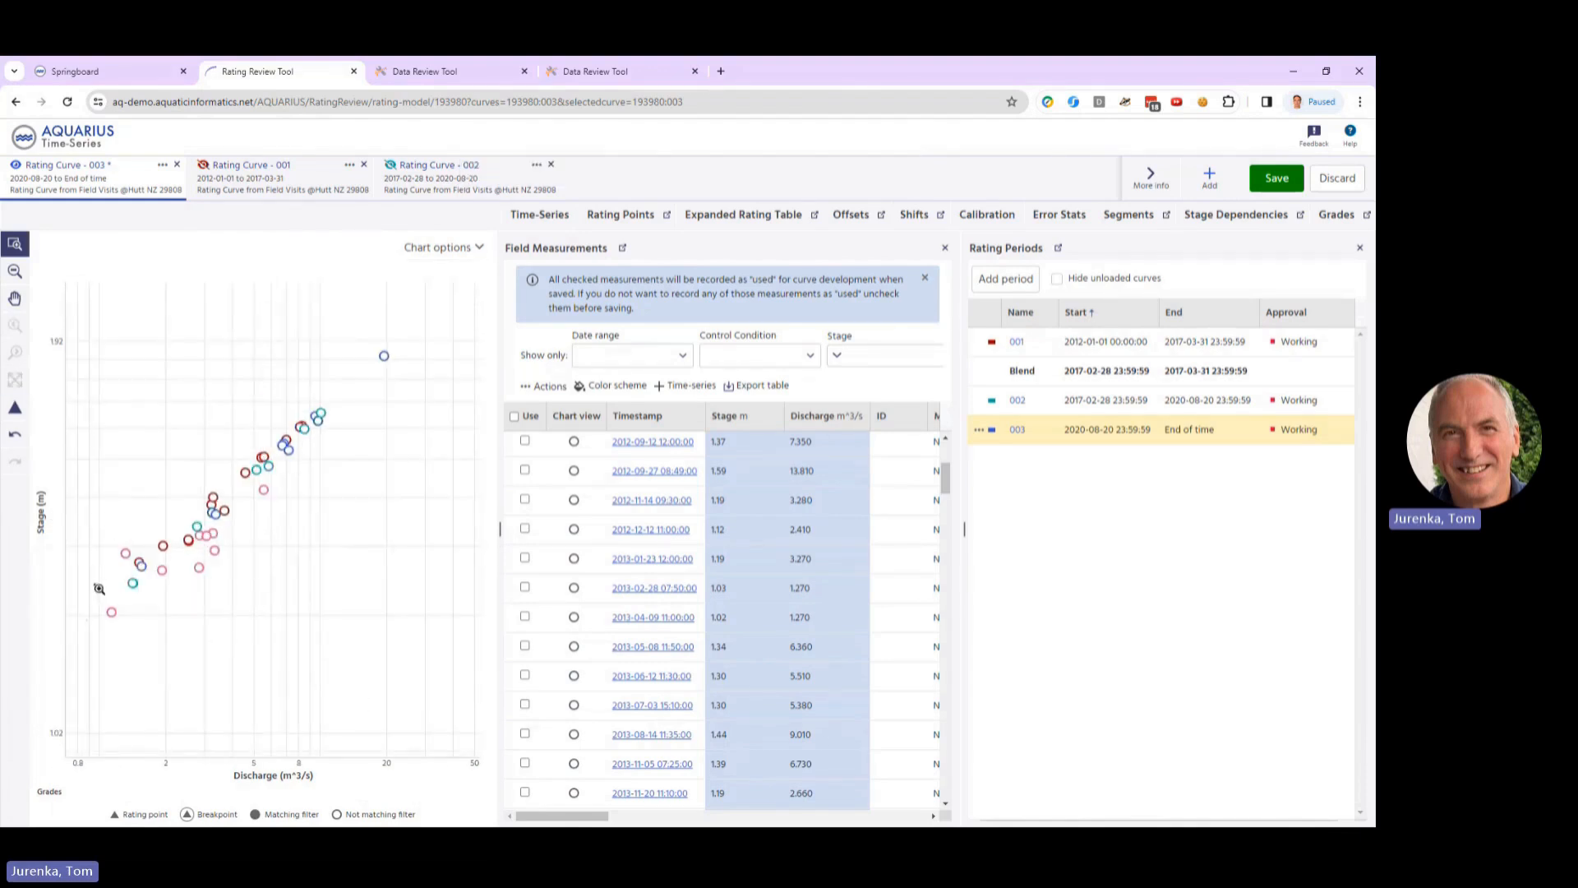
Step: Place two rating points for curve 003 at about 1.11 m, 0.866 m³/s and 1.97 m, 25.916 m³/s, and show the error statistics
{"action": "left_click", "coordinate": [15, 407]}
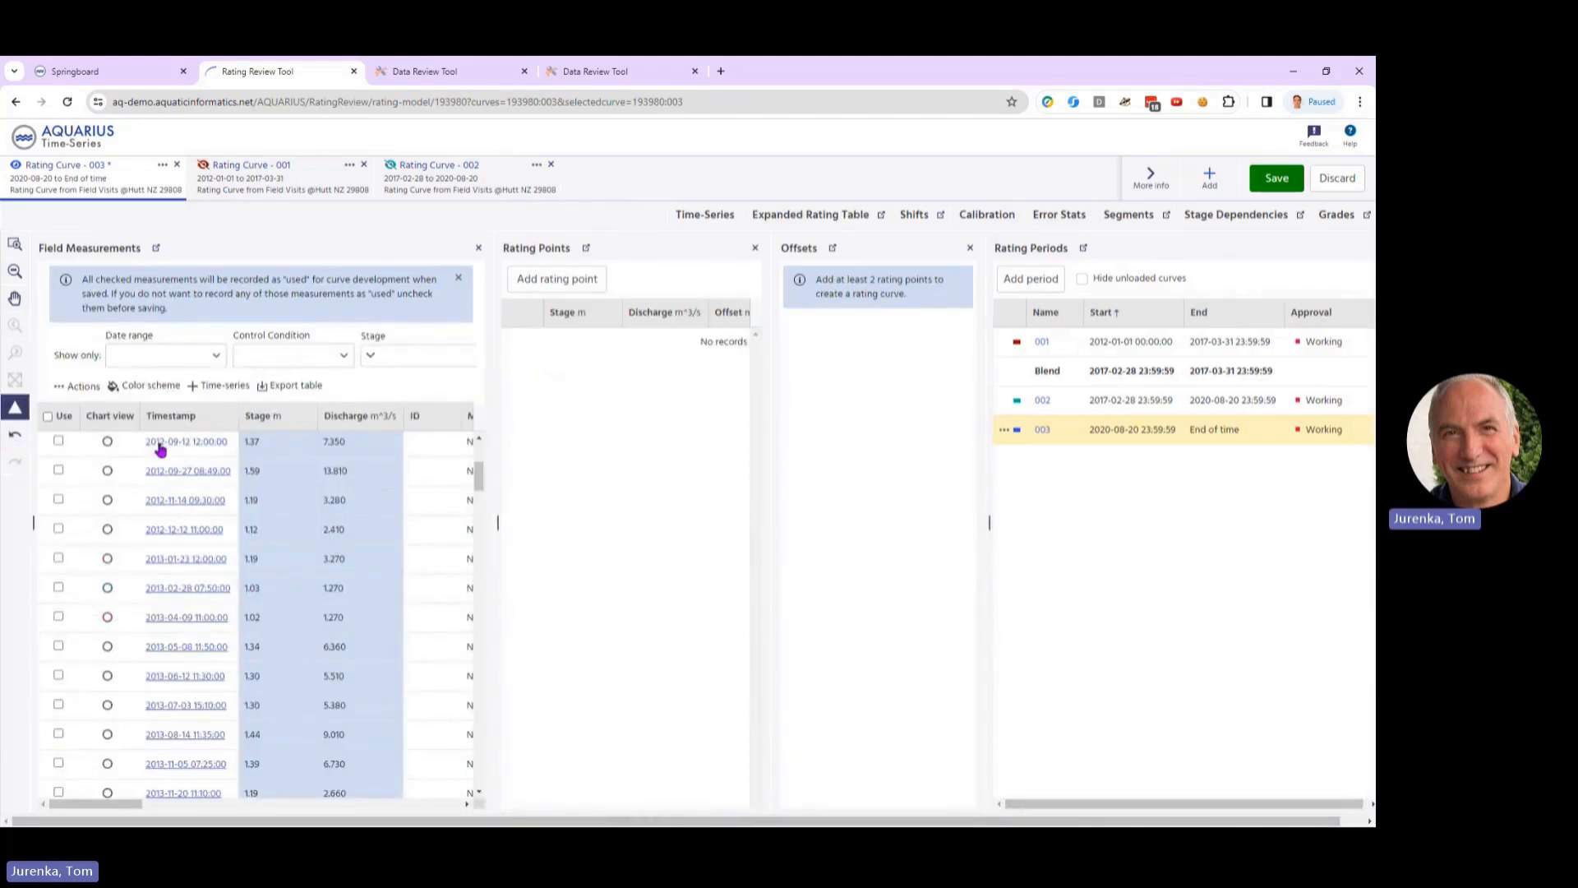
{"action": "left_click", "coordinate": [478, 247]}
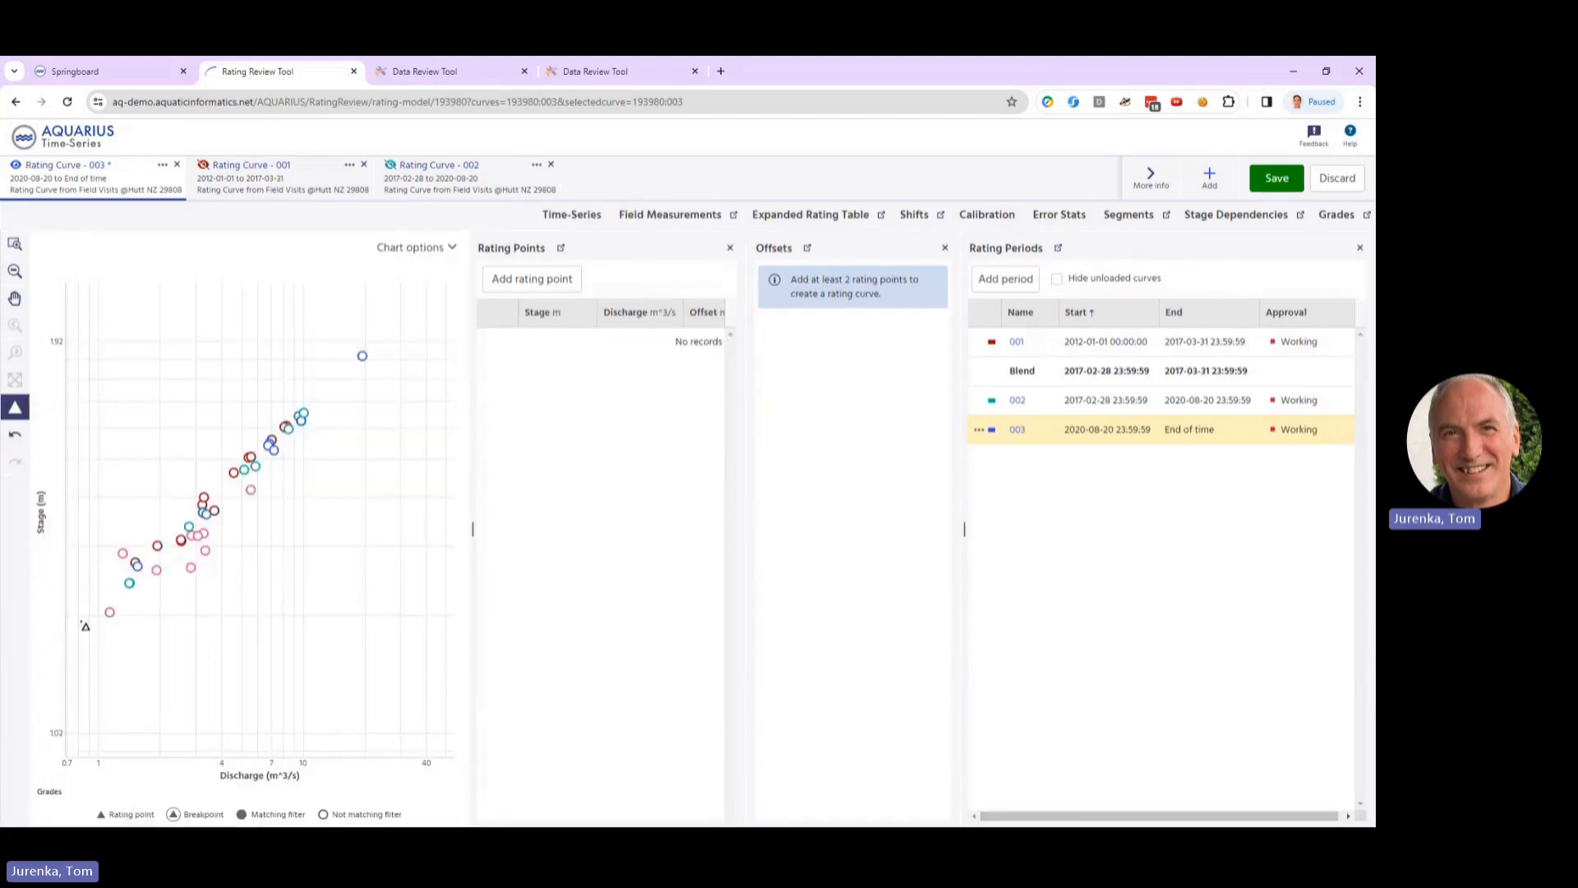
{"action": "left_click", "coordinate": [86, 625]}
{"action": "left_click", "coordinate": [387, 332]}
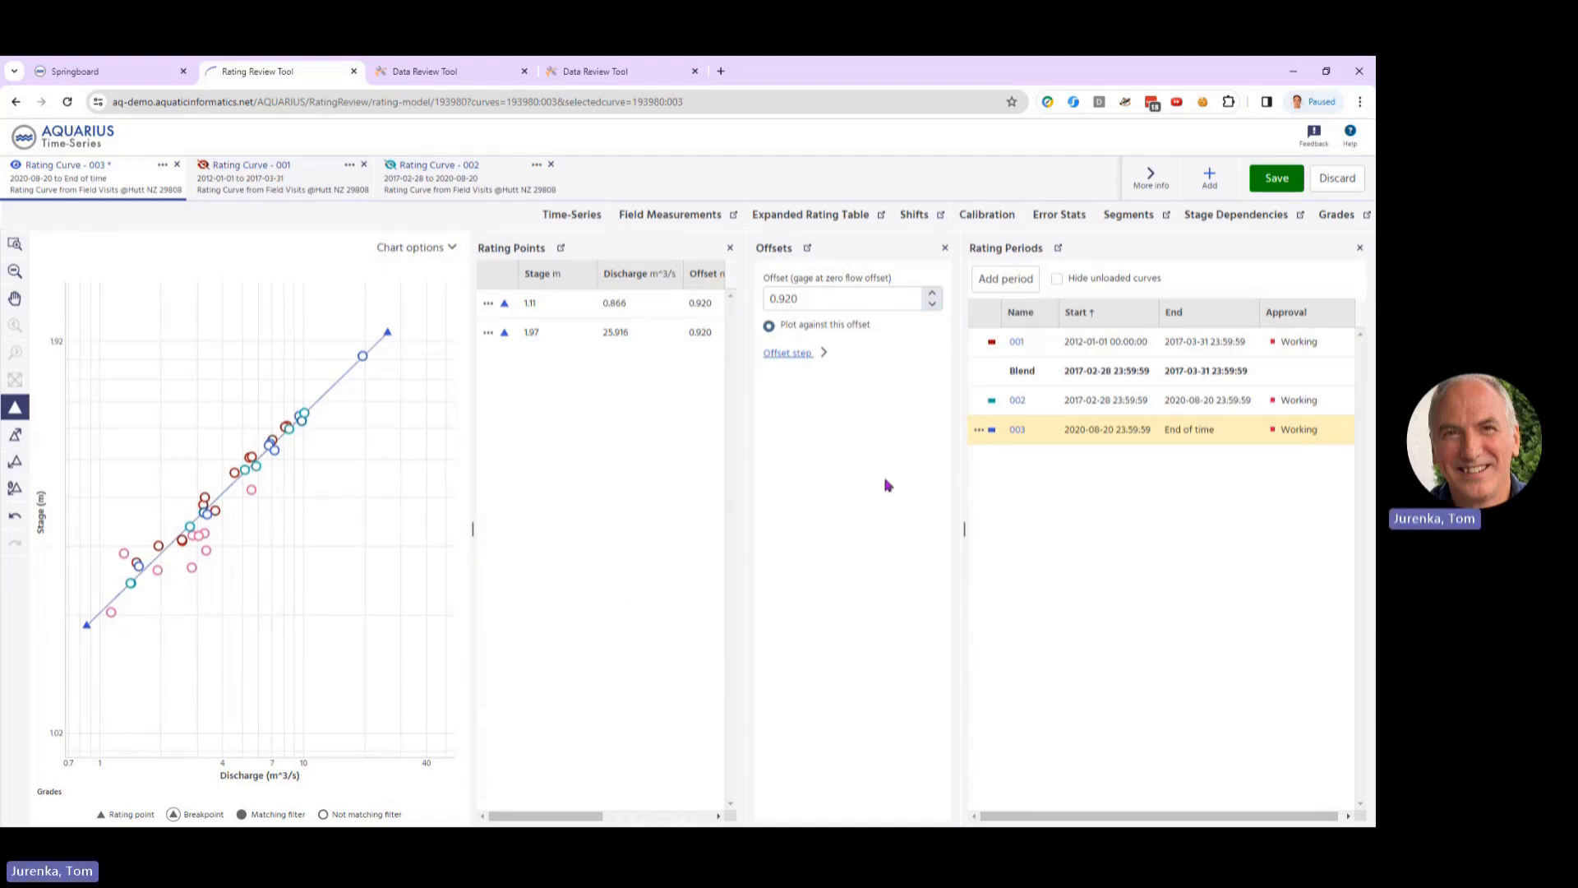
{"action": "left_click", "coordinate": [1065, 217]}
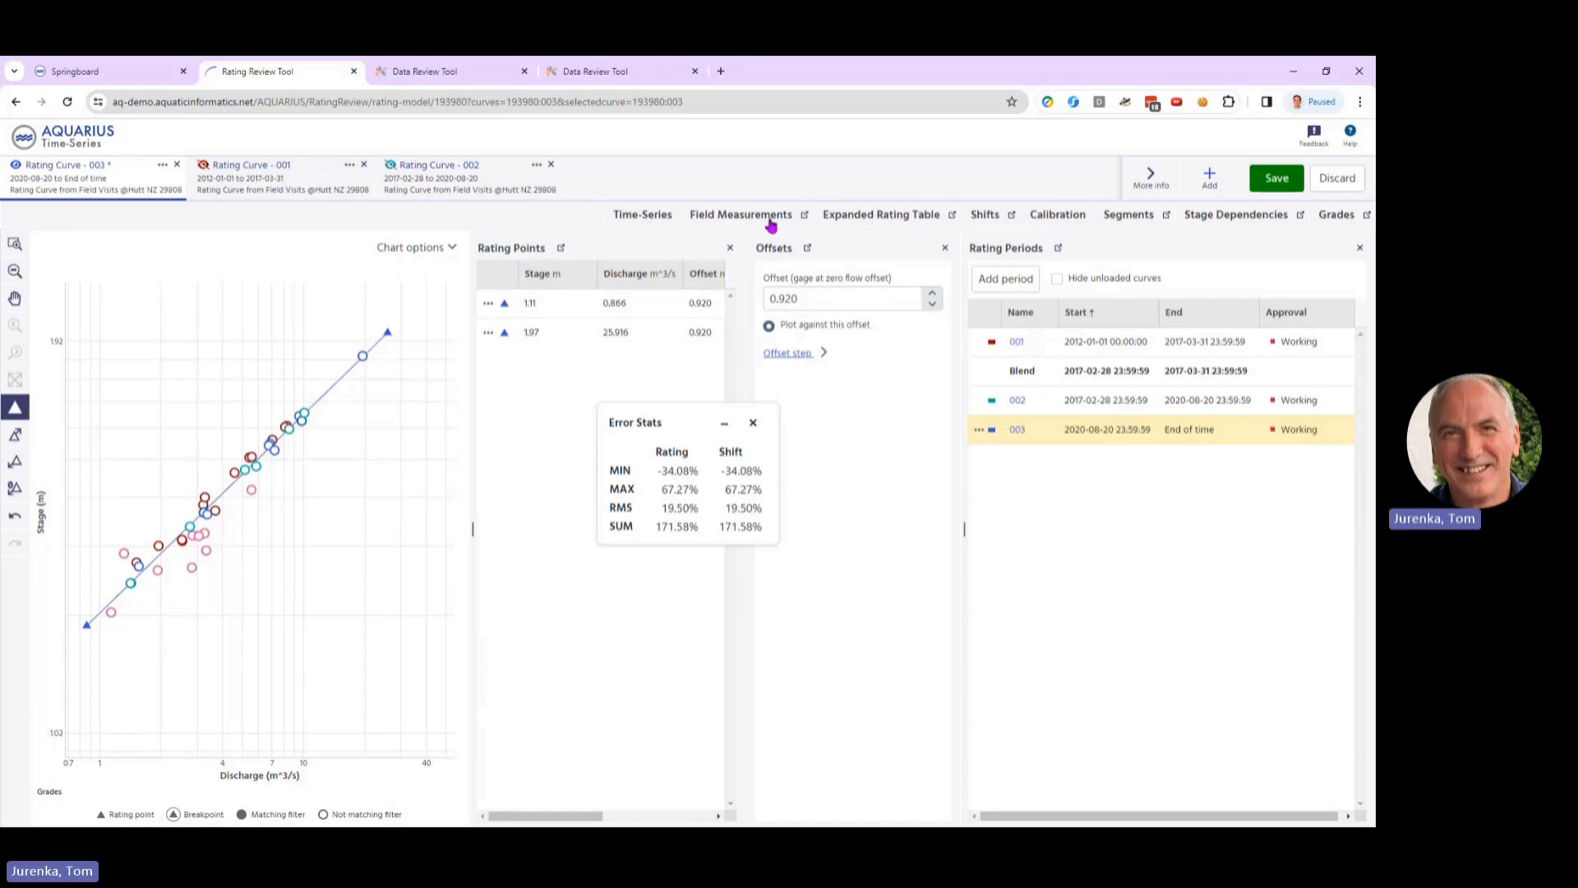
Step: Open the Calibration plot, move the lower rating point of curve 003 to about 1.10 m, 0.894 m³/s, and close the error statistics
{"action": "left_click", "coordinate": [1058, 215]}
{"action": "left_click_drag", "start_coordinate": [457, 338], "coordinate": [1022, 476]}
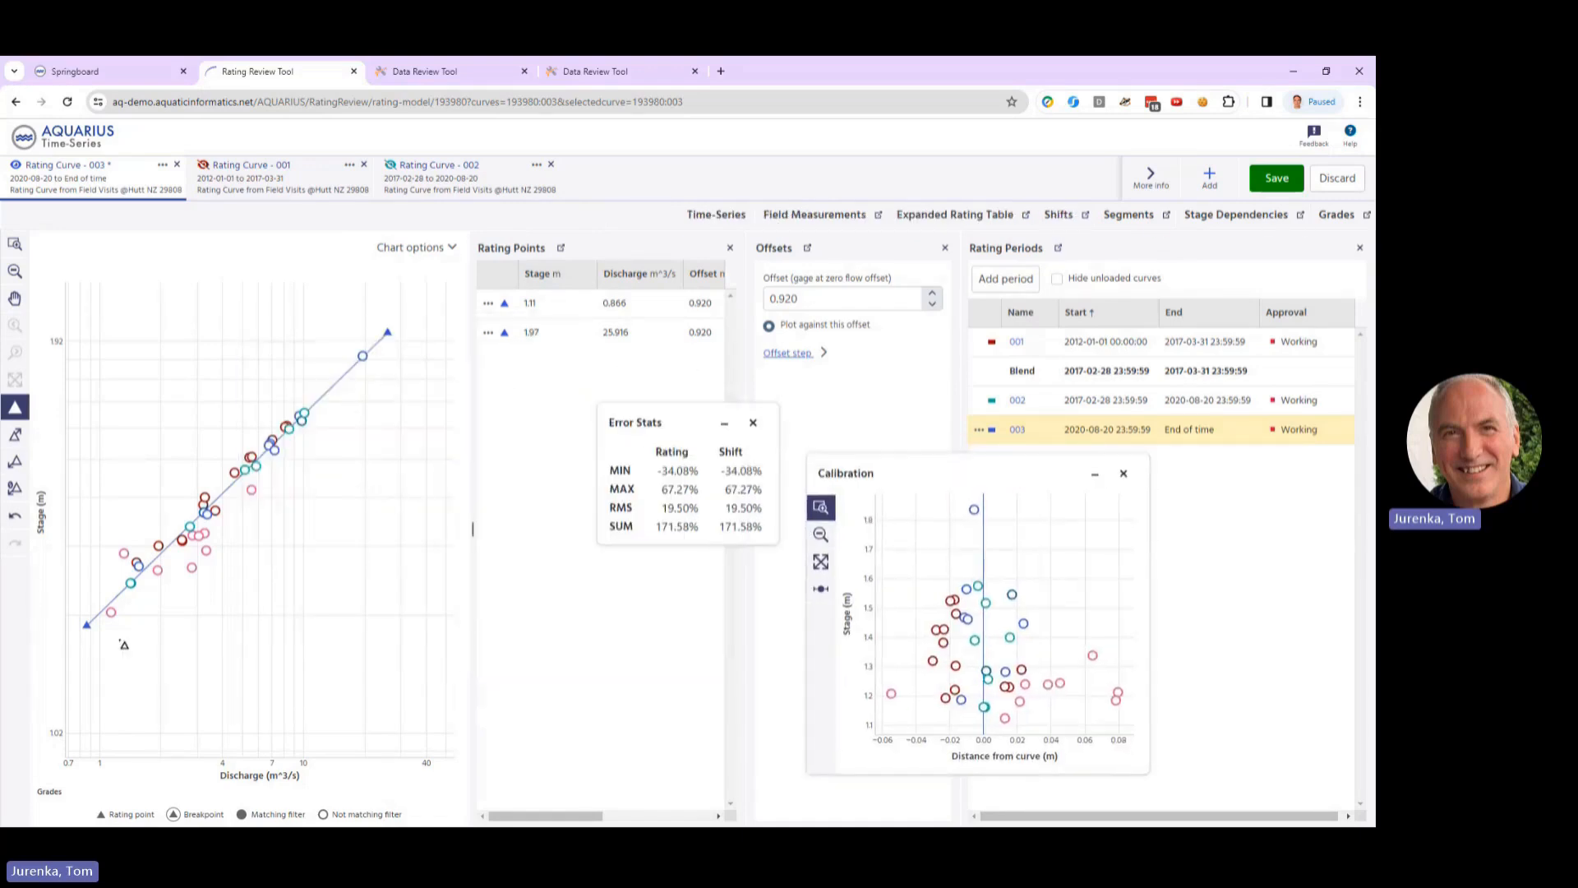
{"action": "left_click_drag", "start_coordinate": [90, 632], "coordinate": [87, 622]}
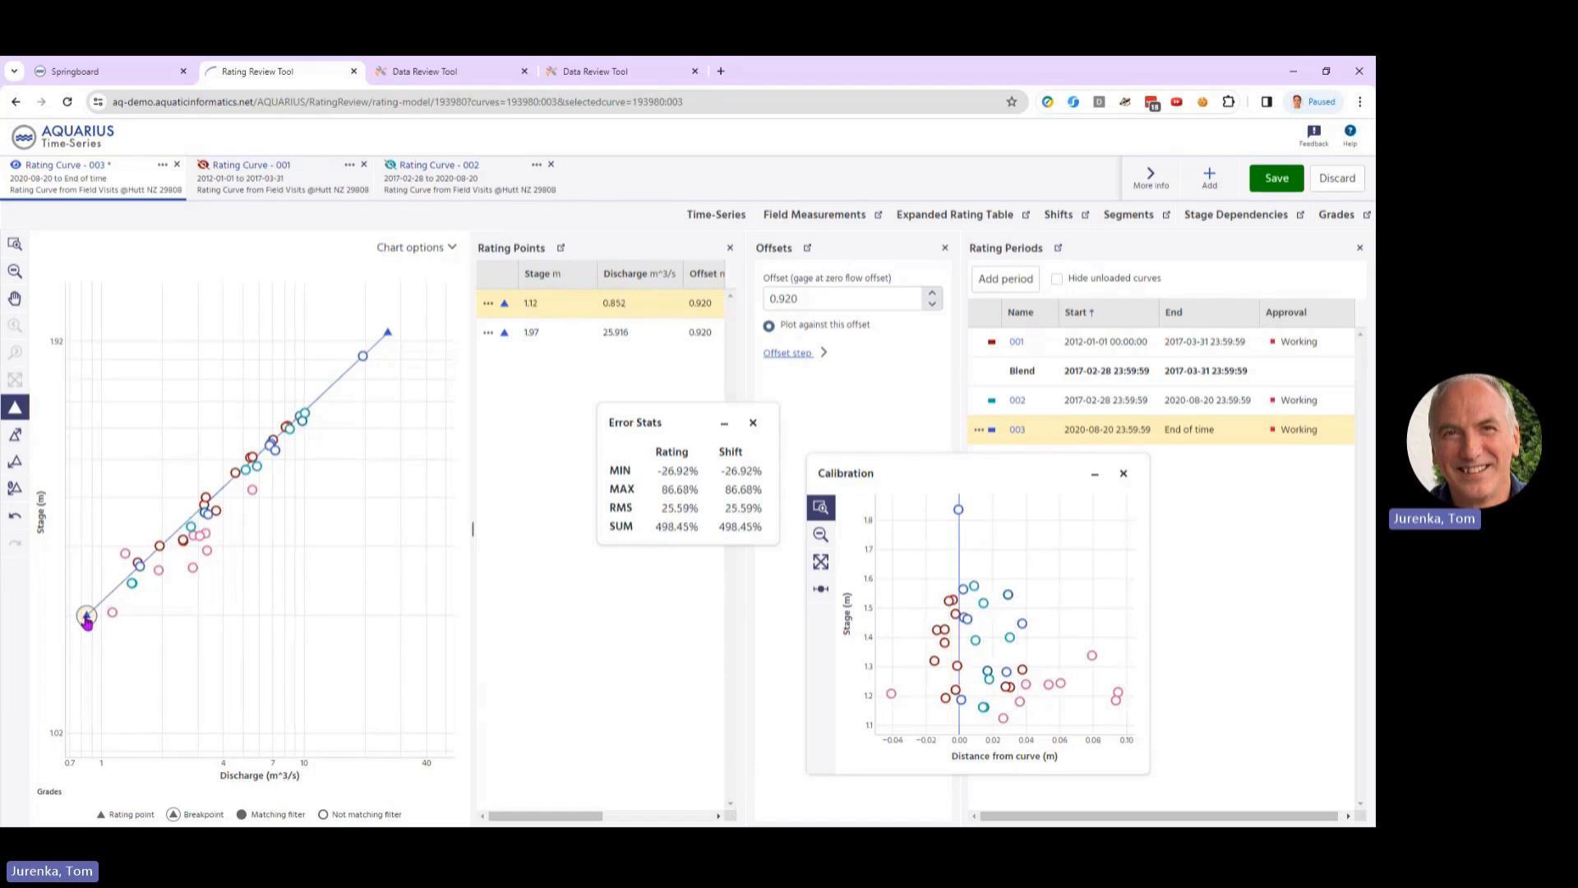
{"action": "left_click_drag", "start_coordinate": [87, 622], "coordinate": [91, 633]}
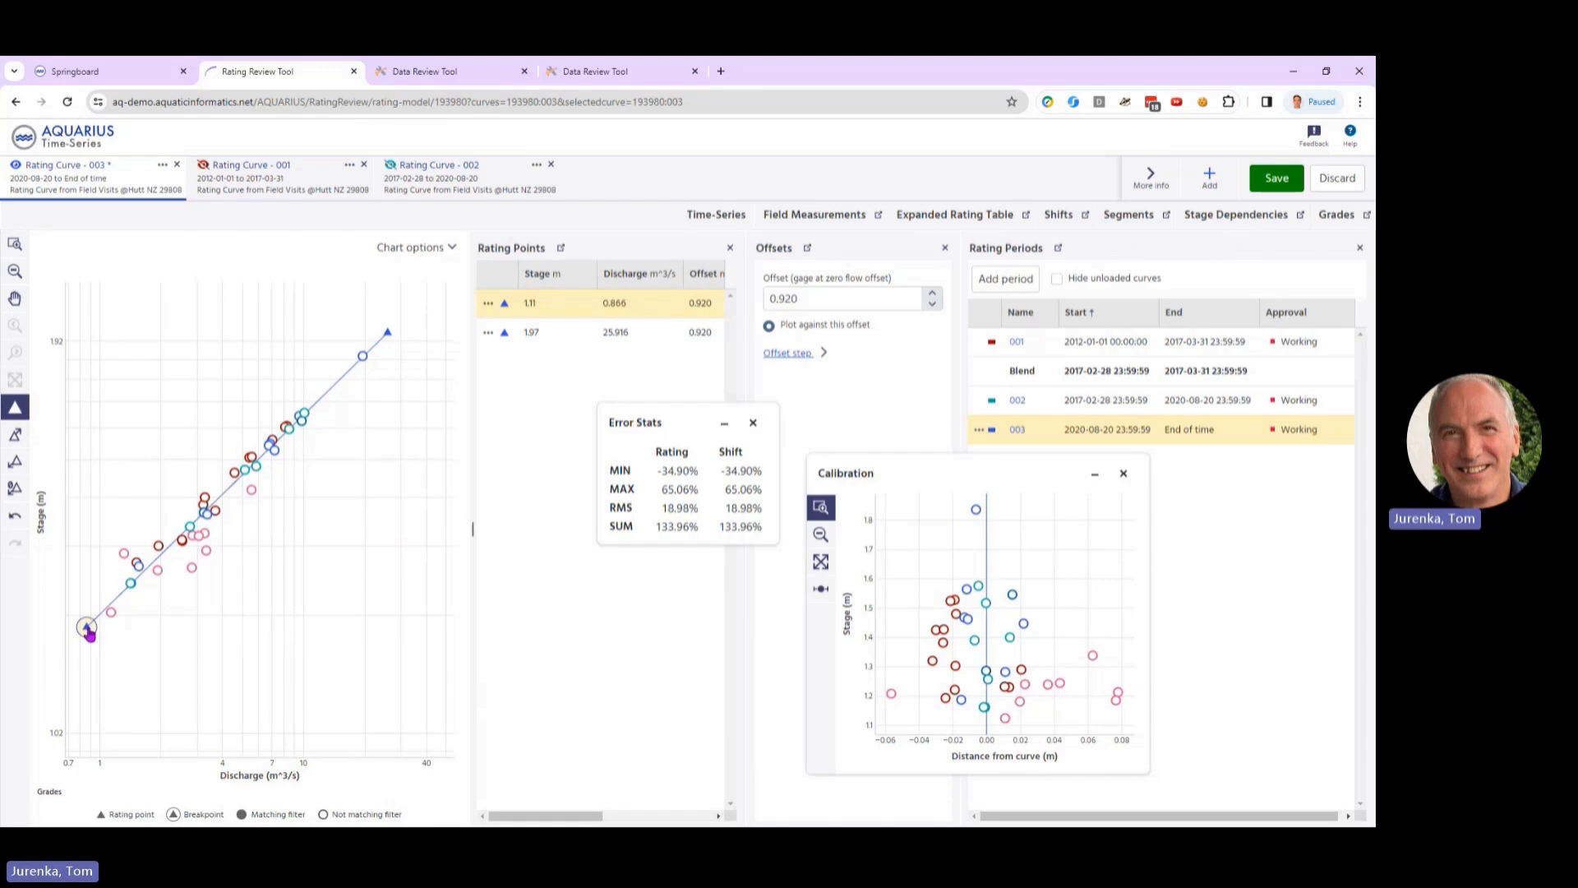
{"action": "left_click_drag", "start_coordinate": [90, 634], "coordinate": [91, 639]}
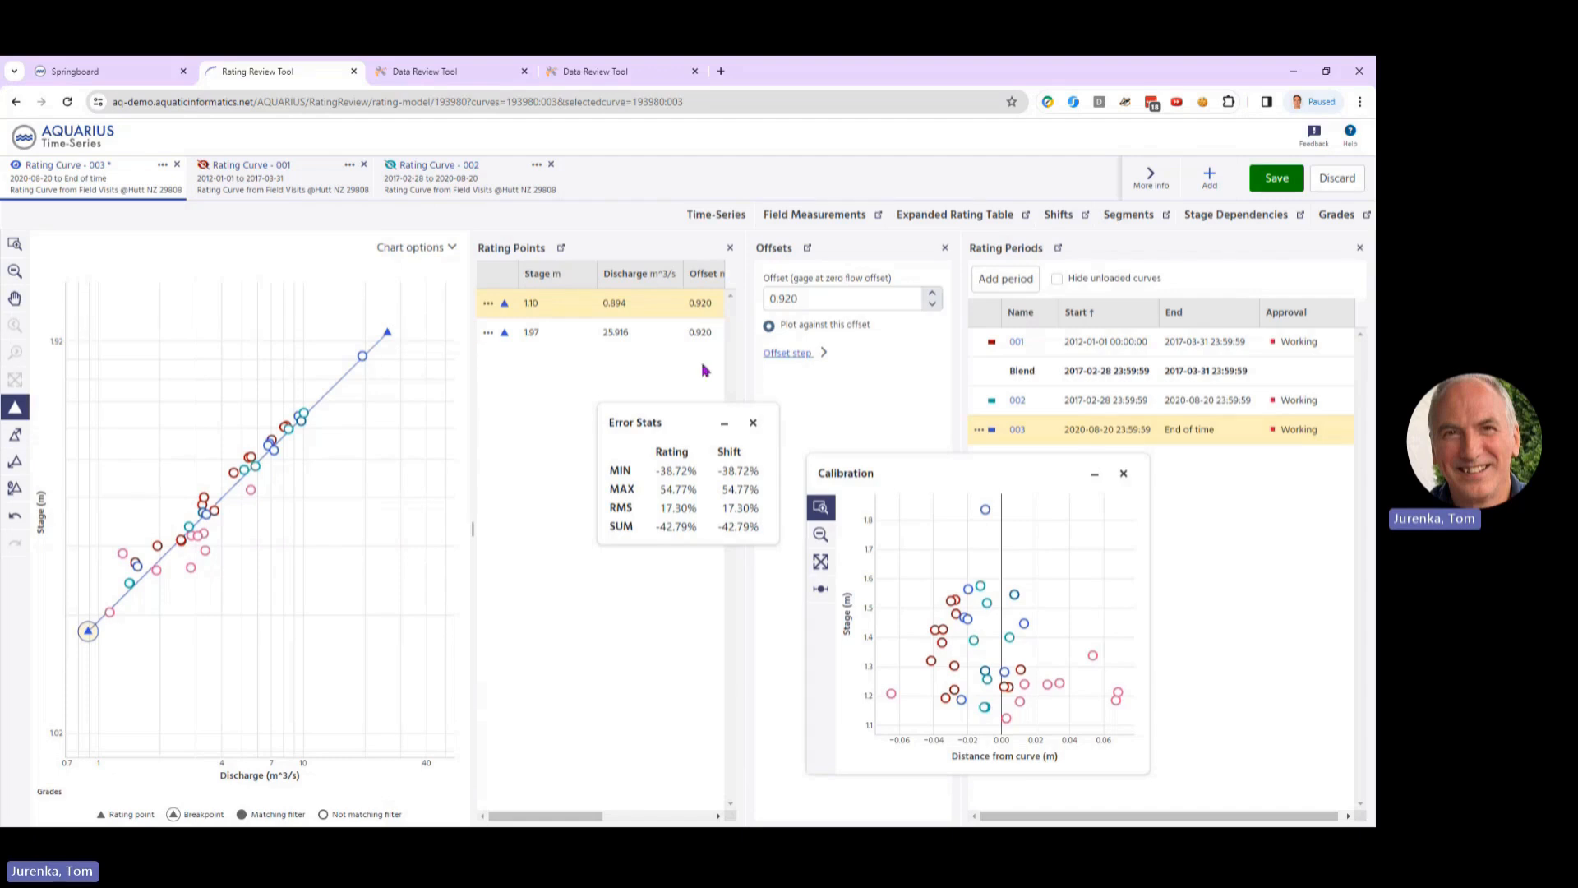
{"action": "left_click", "coordinate": [753, 422]}
Step: Extend the upper end of curve 003 with a rating point at about 3.46 m, 141.220 m³/s, and save the curve
{"action": "left_click", "coordinate": [14, 436]}
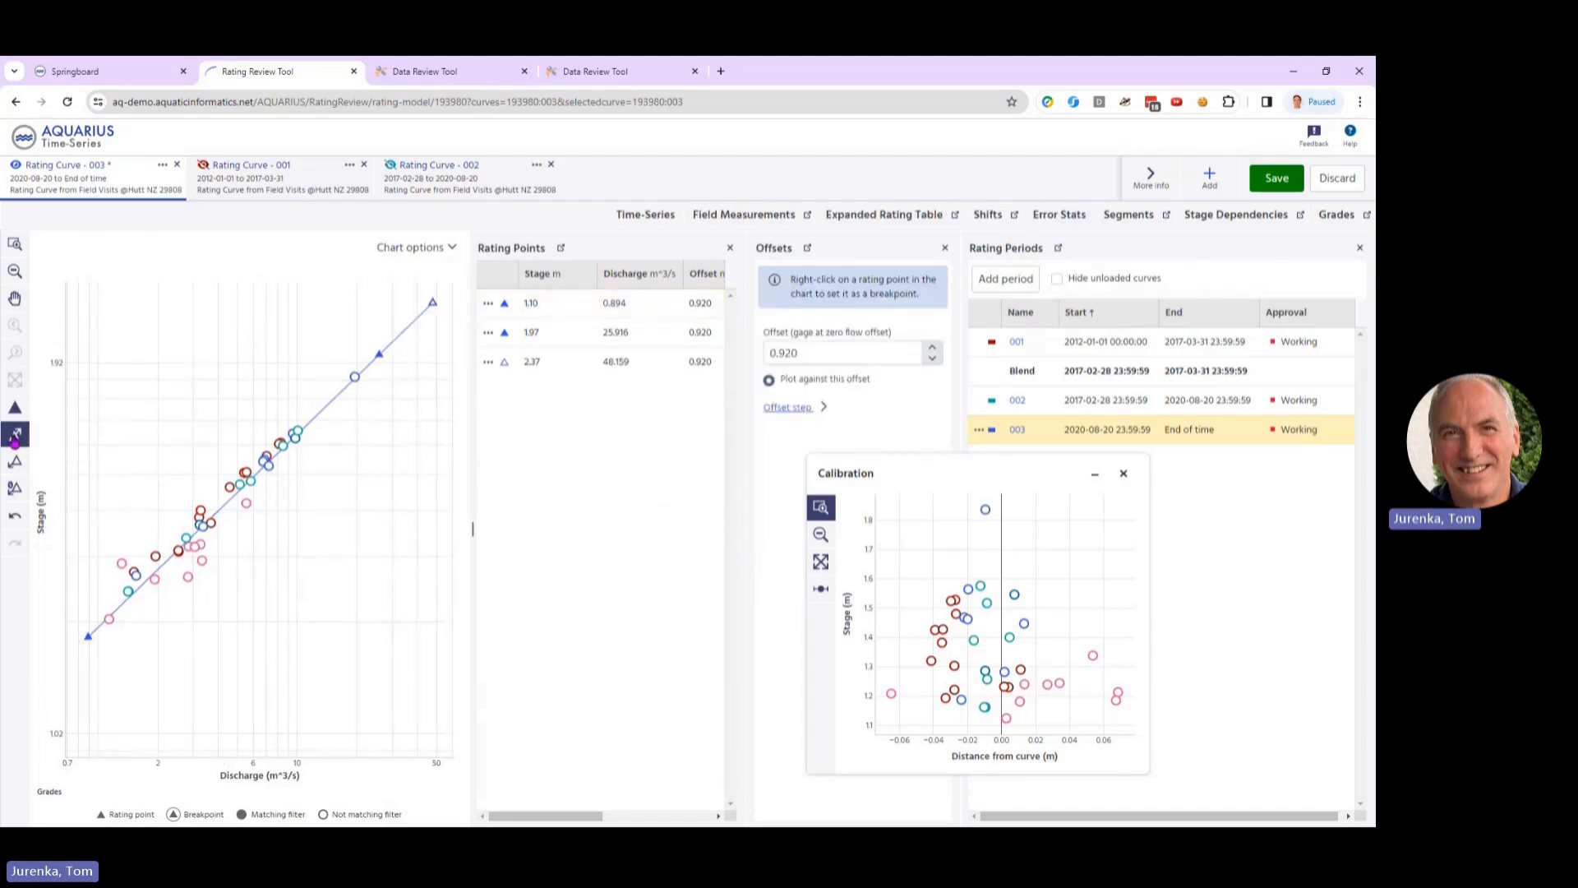
{"action": "mouse_move", "coordinate": [434, 310]}
{"action": "left_mouse_down"}
{"action": "mouse_move", "coordinate": [451, 285]}
{"action": "mouse_move", "coordinate": [430, 306]}
{"action": "mouse_move", "coordinate": [439, 326]}
{"action": "mouse_move", "coordinate": [433, 302]}
{"action": "left_mouse_up"}
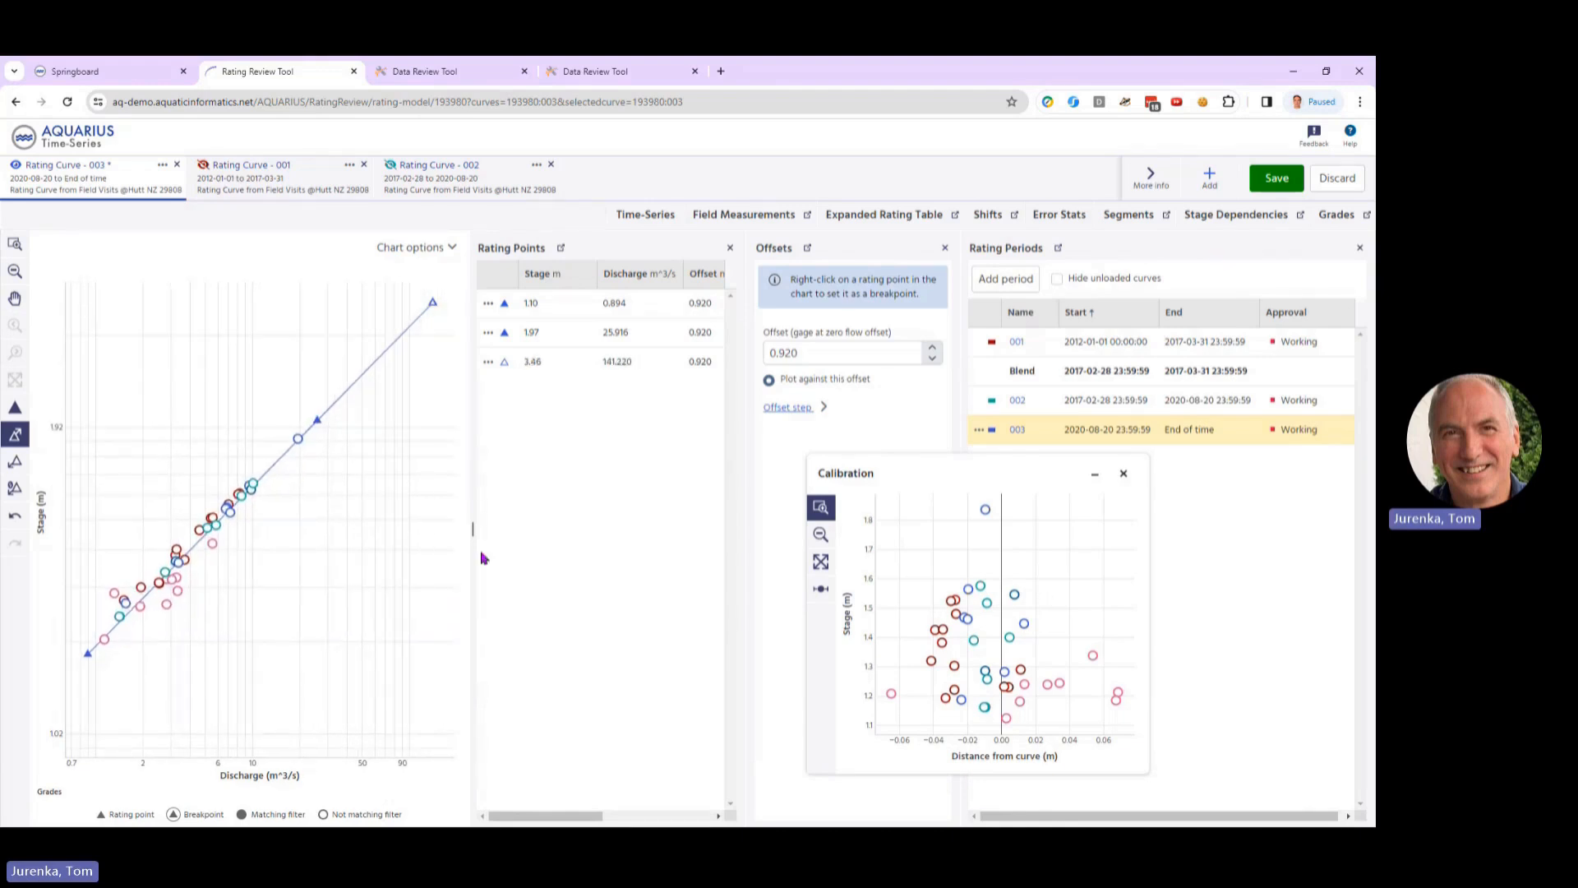
{"action": "left_click", "coordinate": [1282, 191]}
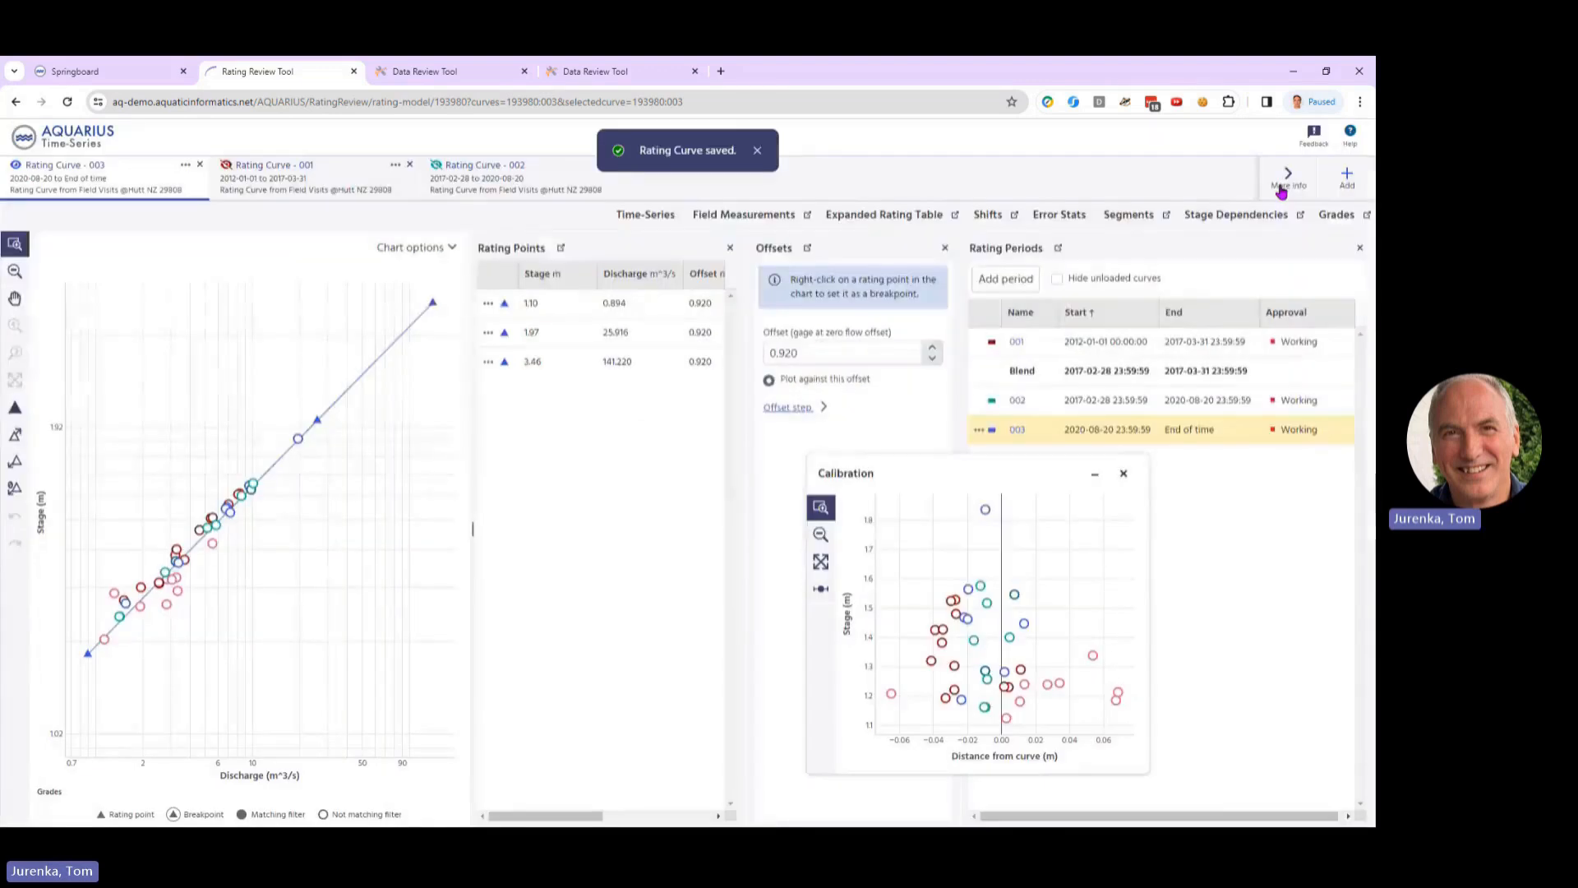
{"action": "left_click", "coordinate": [934, 348]}
{"action": "left_click", "coordinate": [932, 358]}
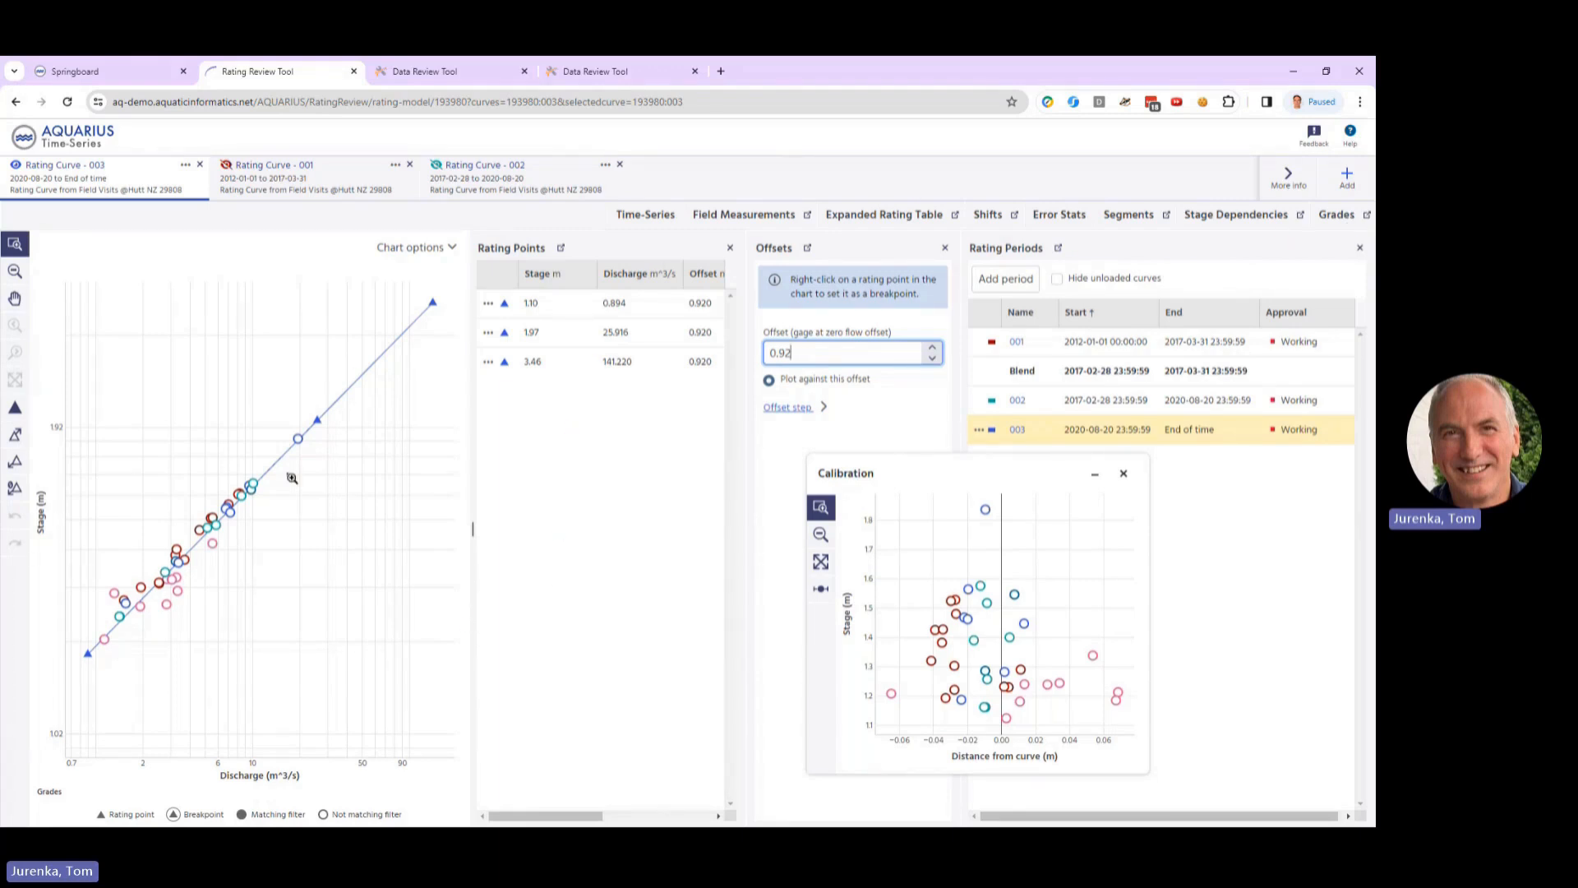
Step: Preview the discharge derived from Stage.Telemetry@Hutt NZ 29808 in an enlarged window, inspect the chart, and close the preview
{"action": "left_click", "coordinate": [645, 215]}
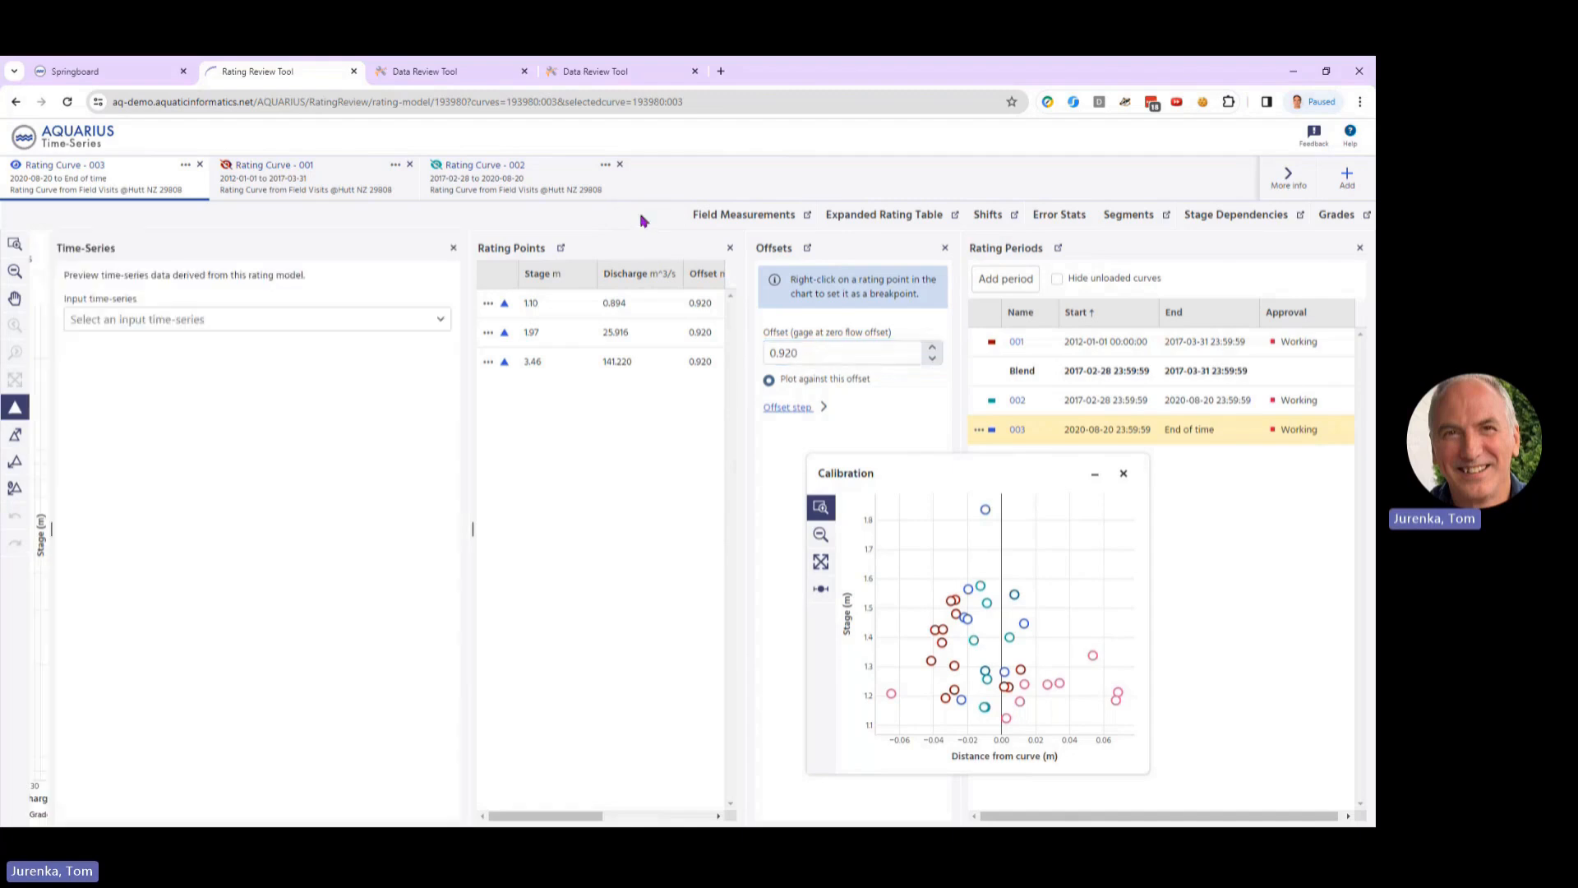
{"action": "left_click", "coordinate": [441, 320]}
{"action": "left_click", "coordinate": [256, 362]}
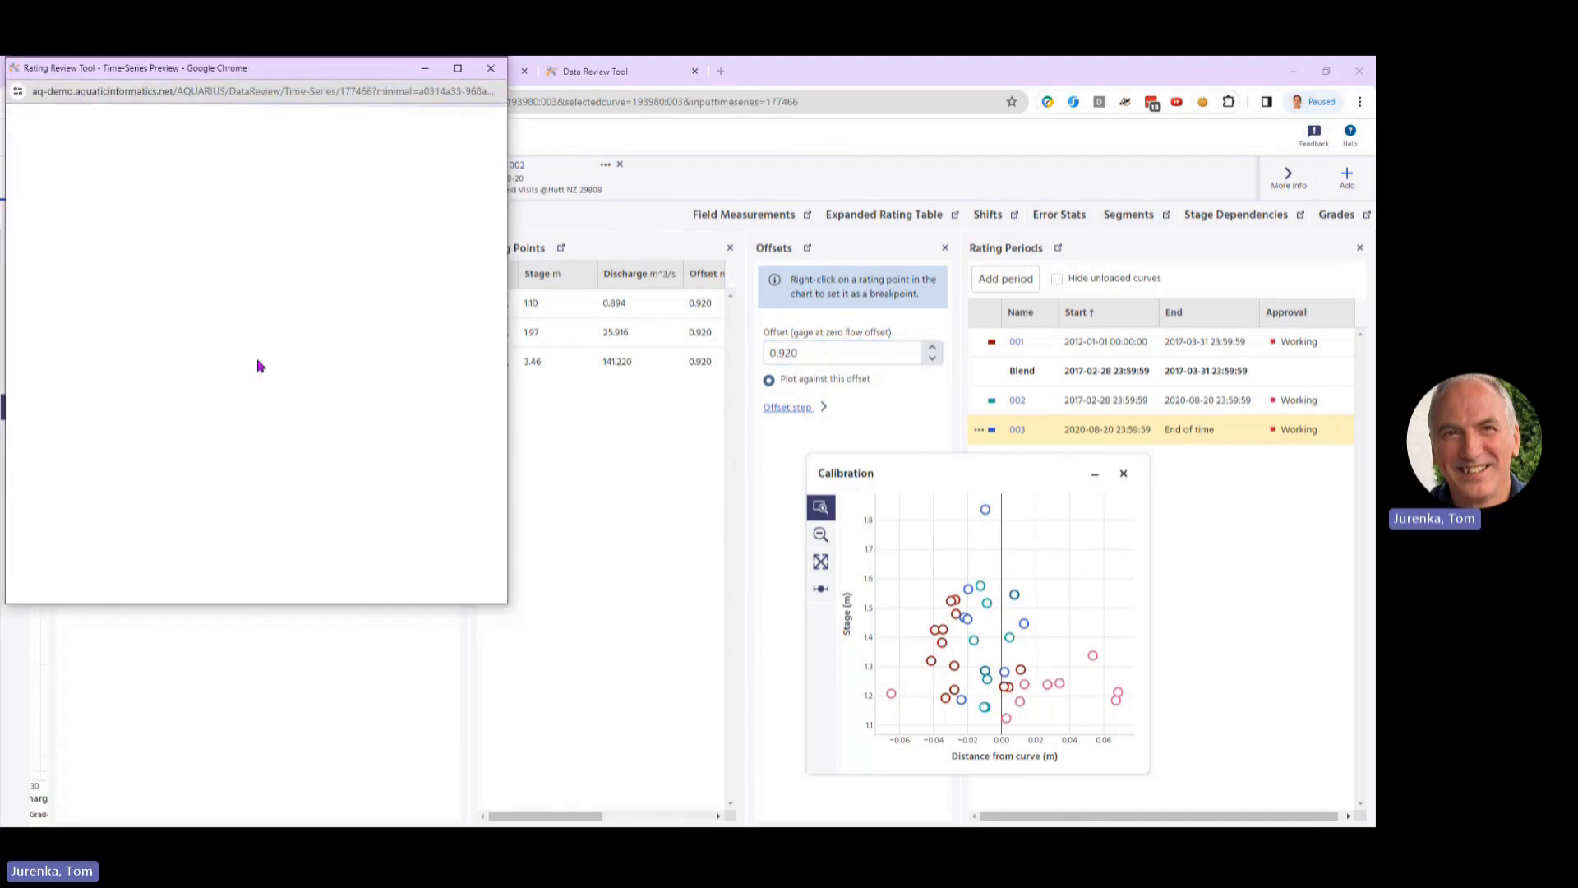
{"action": "left_click_drag", "start_coordinate": [506, 393], "coordinate": [979, 428]}
{"action": "left_click_drag", "start_coordinate": [539, 72], "coordinate": [741, 246]}
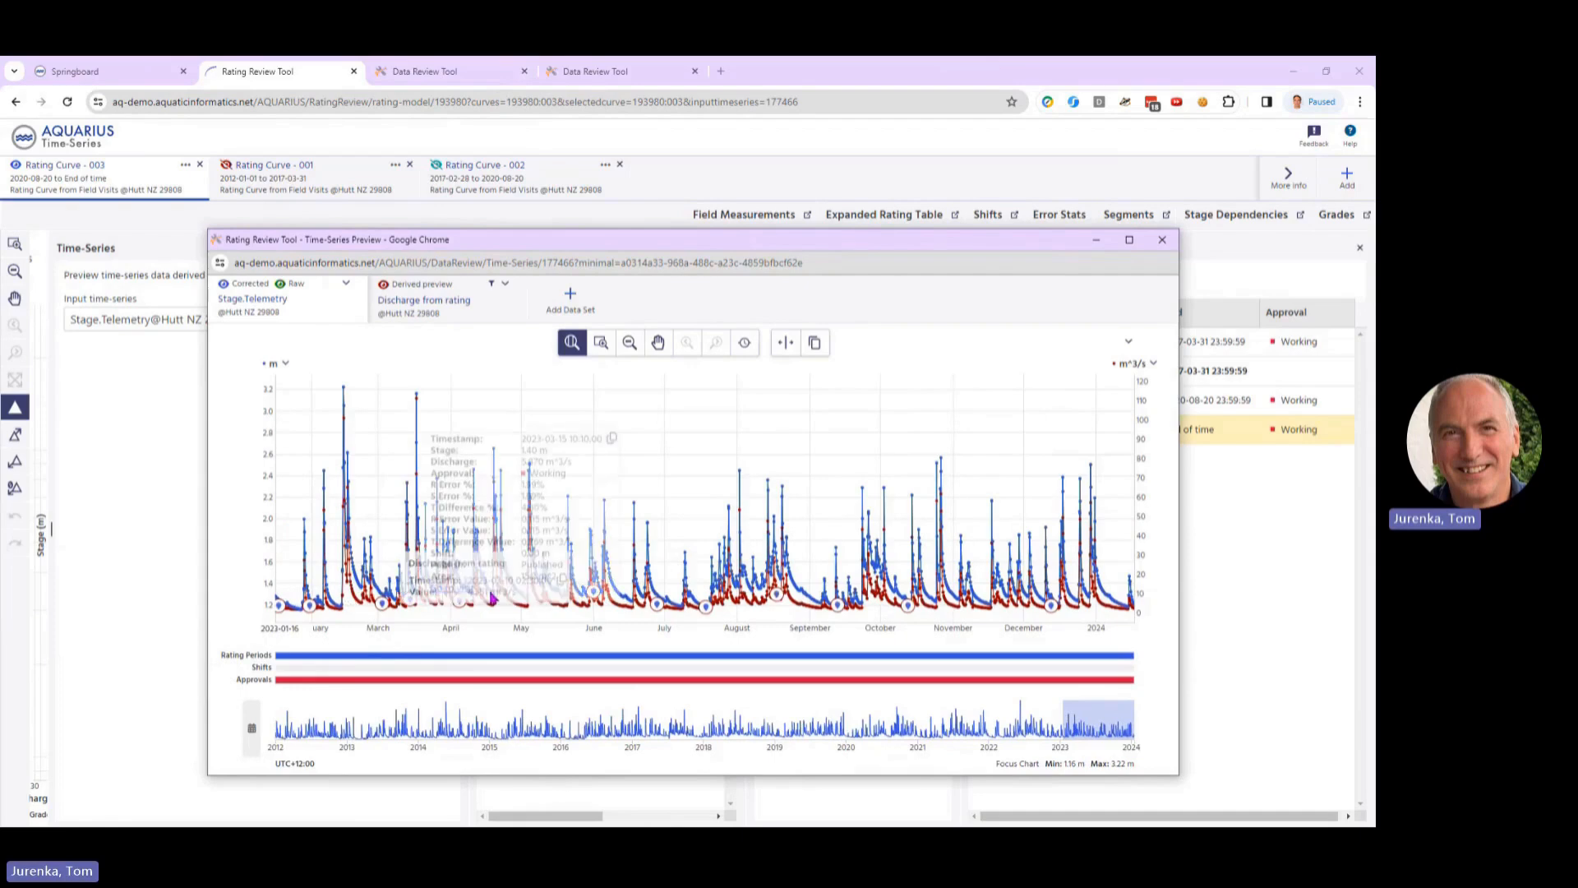
{"action": "mouse_move", "coordinate": [485, 580]}
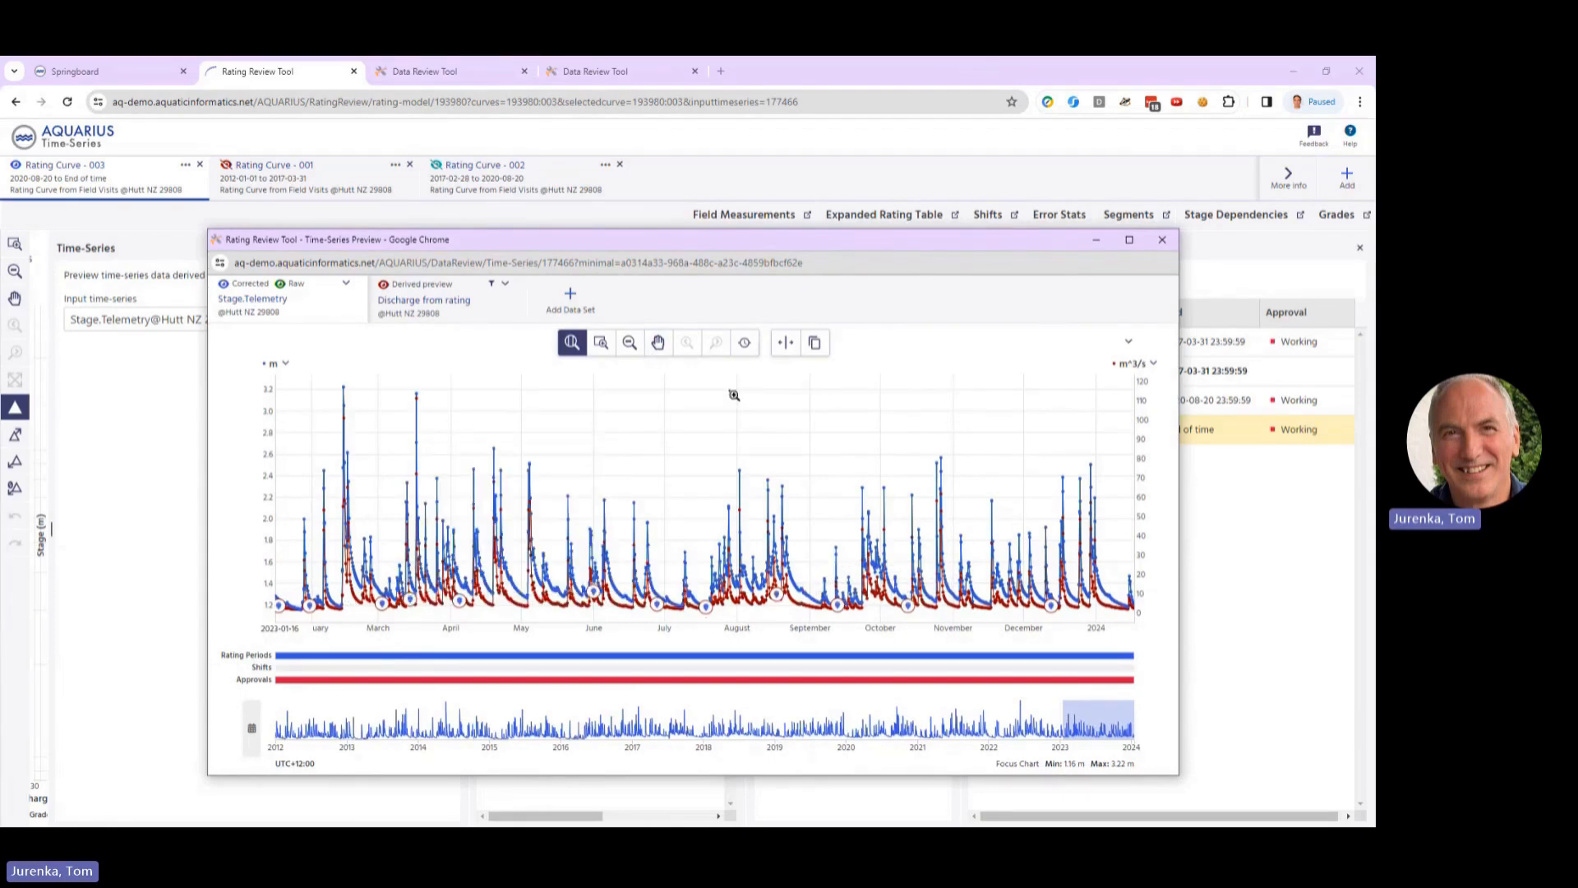
{"action": "left_click", "coordinate": [1161, 239]}
Step: Switch to Springboard, list the time-series and rating models of Hutt NZ 29808, and look at what can be created for the location
{"action": "left_click", "coordinate": [123, 71]}
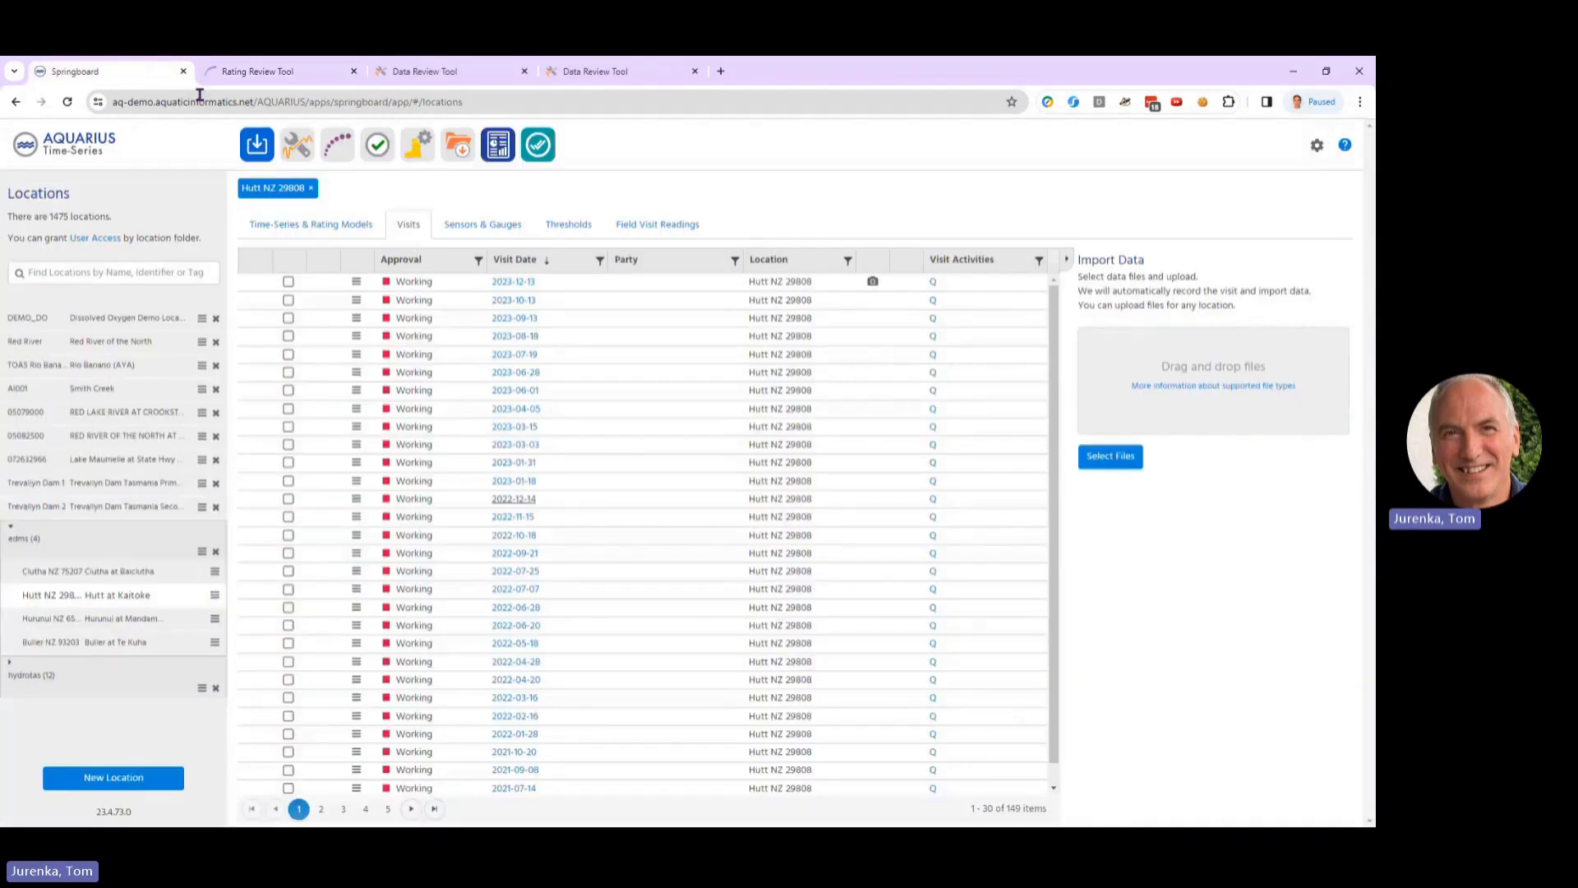
{"action": "left_click", "coordinate": [311, 224]}
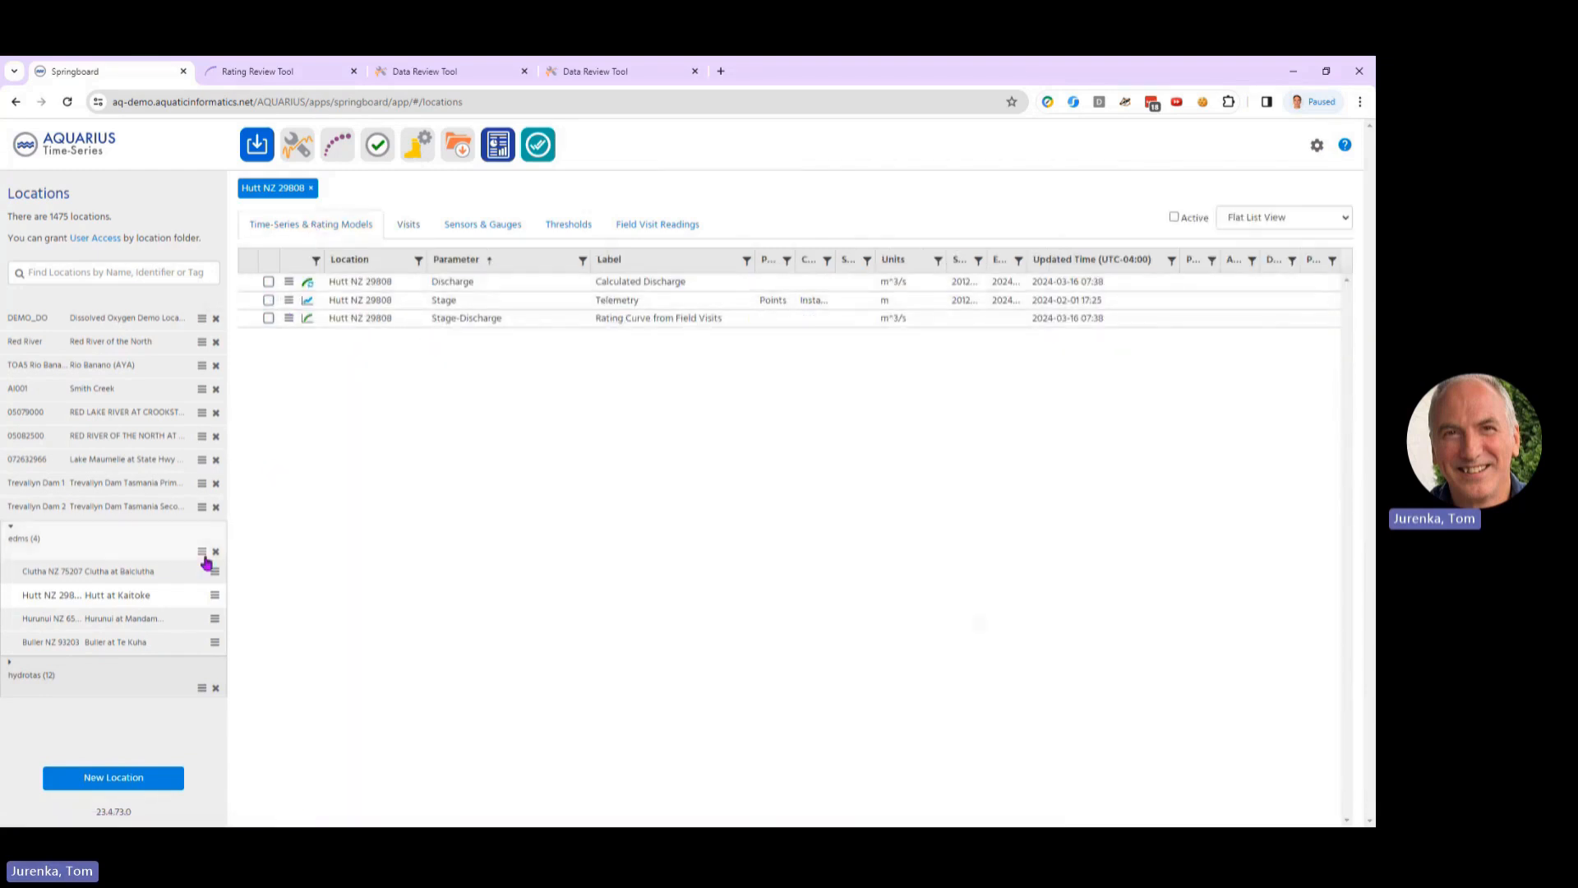
{"action": "left_click", "coordinate": [215, 594]}
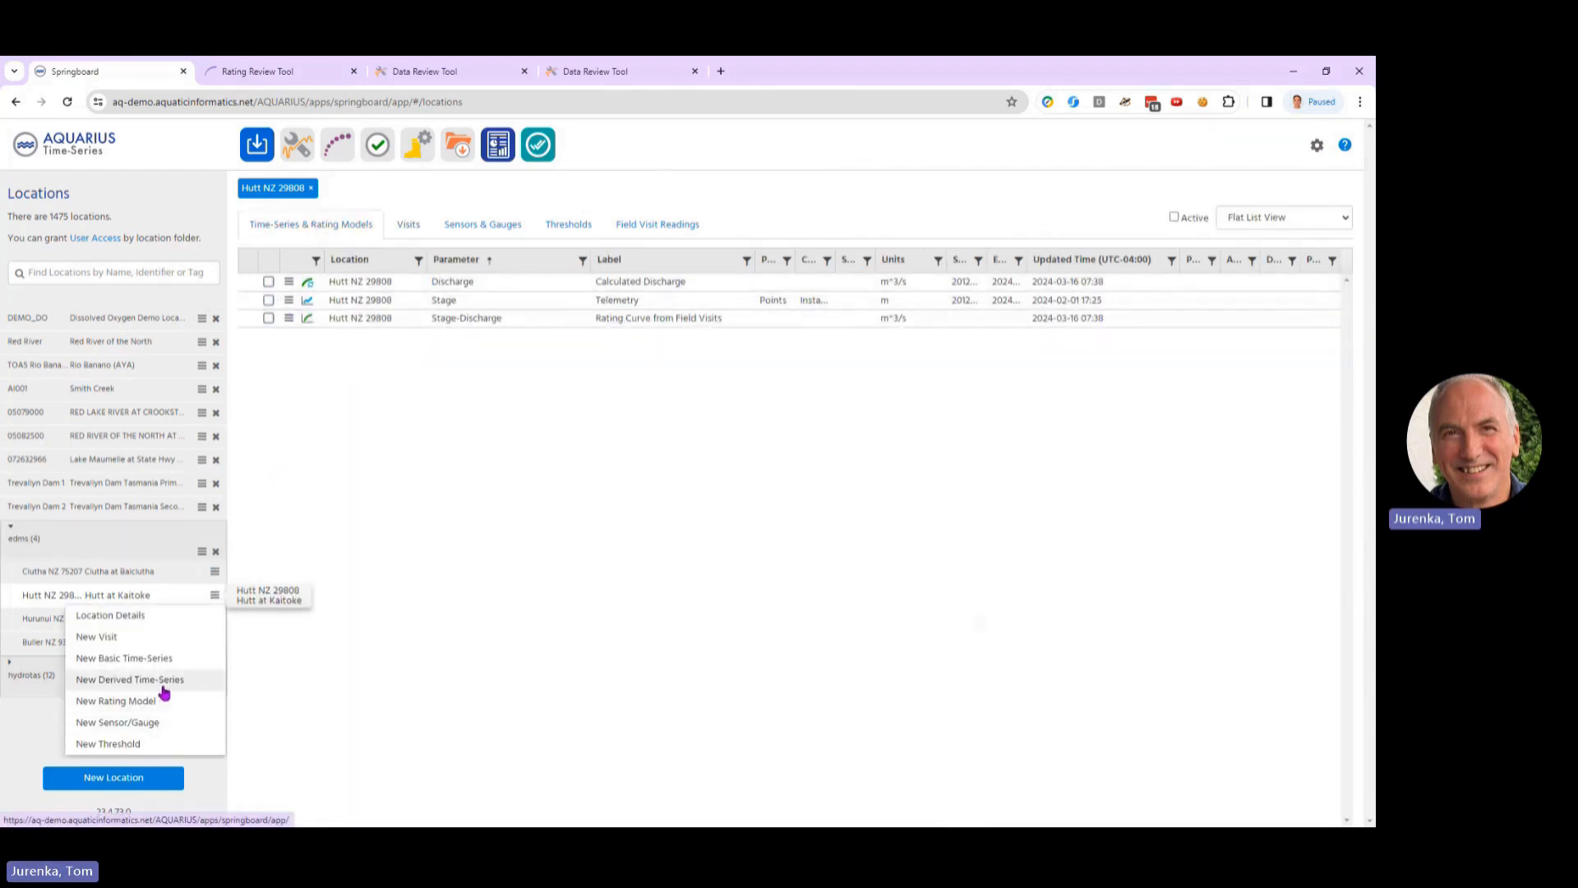
Step: Check the Calculated Discharge series' process type, process inputs and time-series attributes, and close its details without changes
{"action": "left_click", "coordinate": [308, 285]}
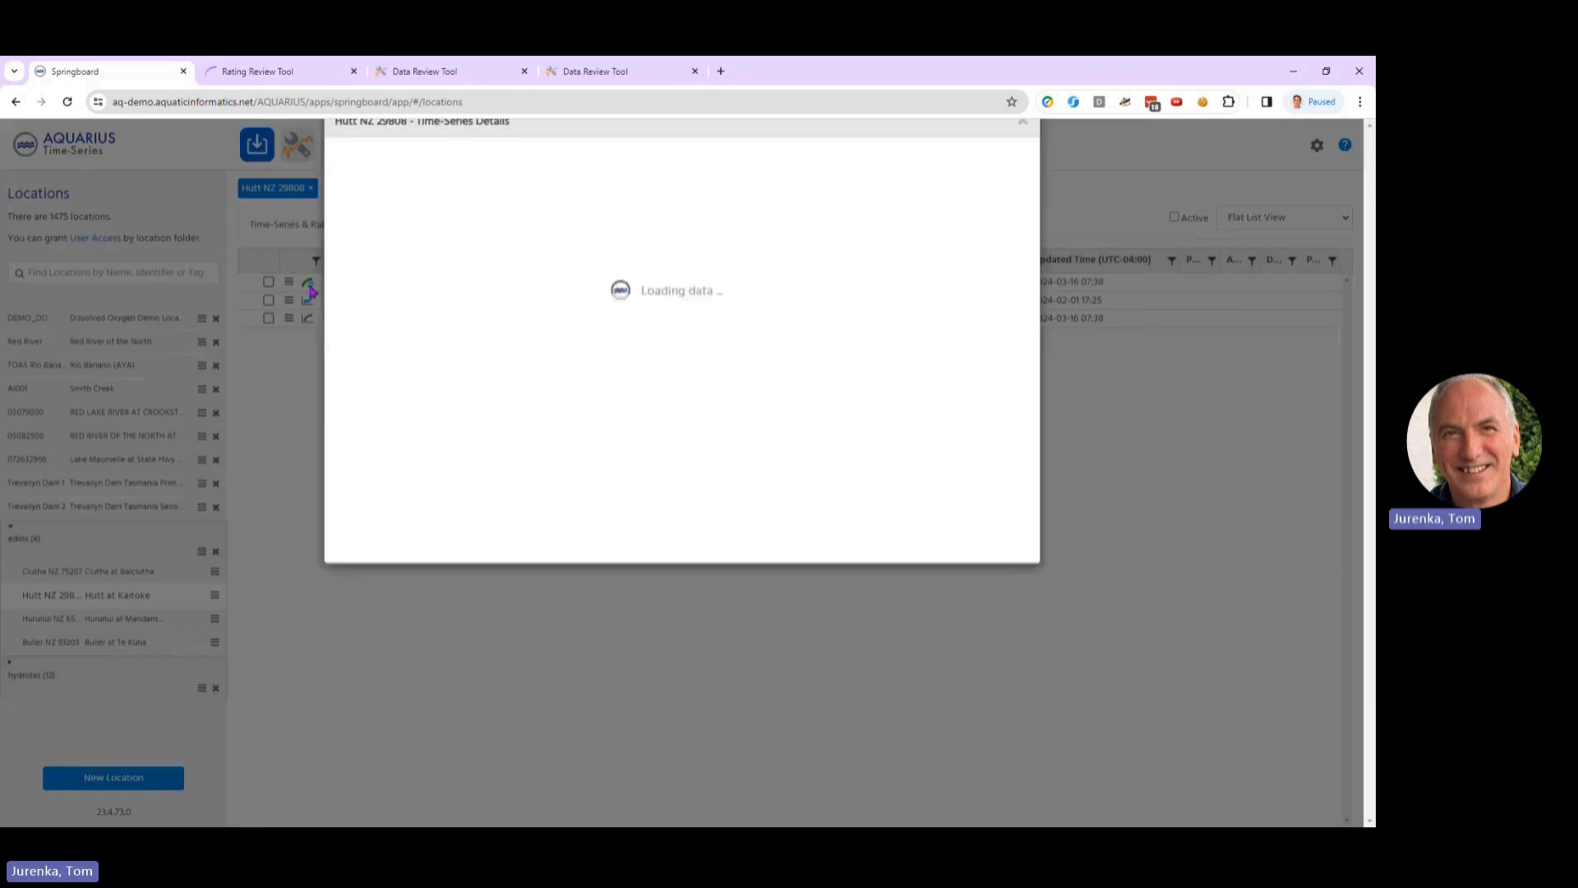
{"action": "left_click", "coordinate": [962, 254]}
{"action": "left_click", "coordinate": [519, 254]}
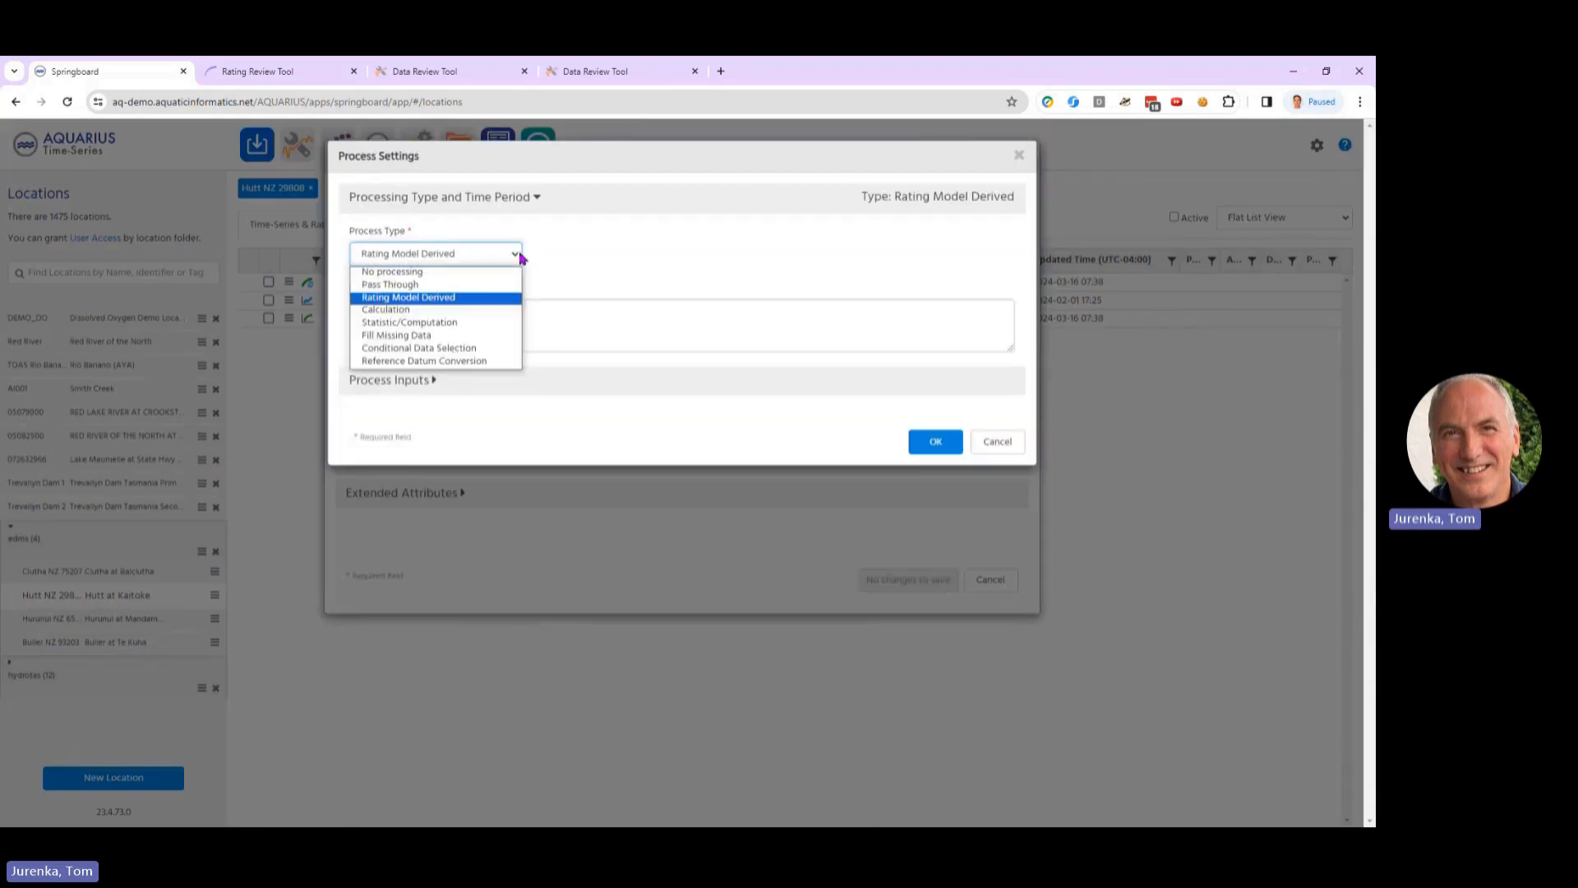
{"action": "left_click", "coordinate": [519, 252]}
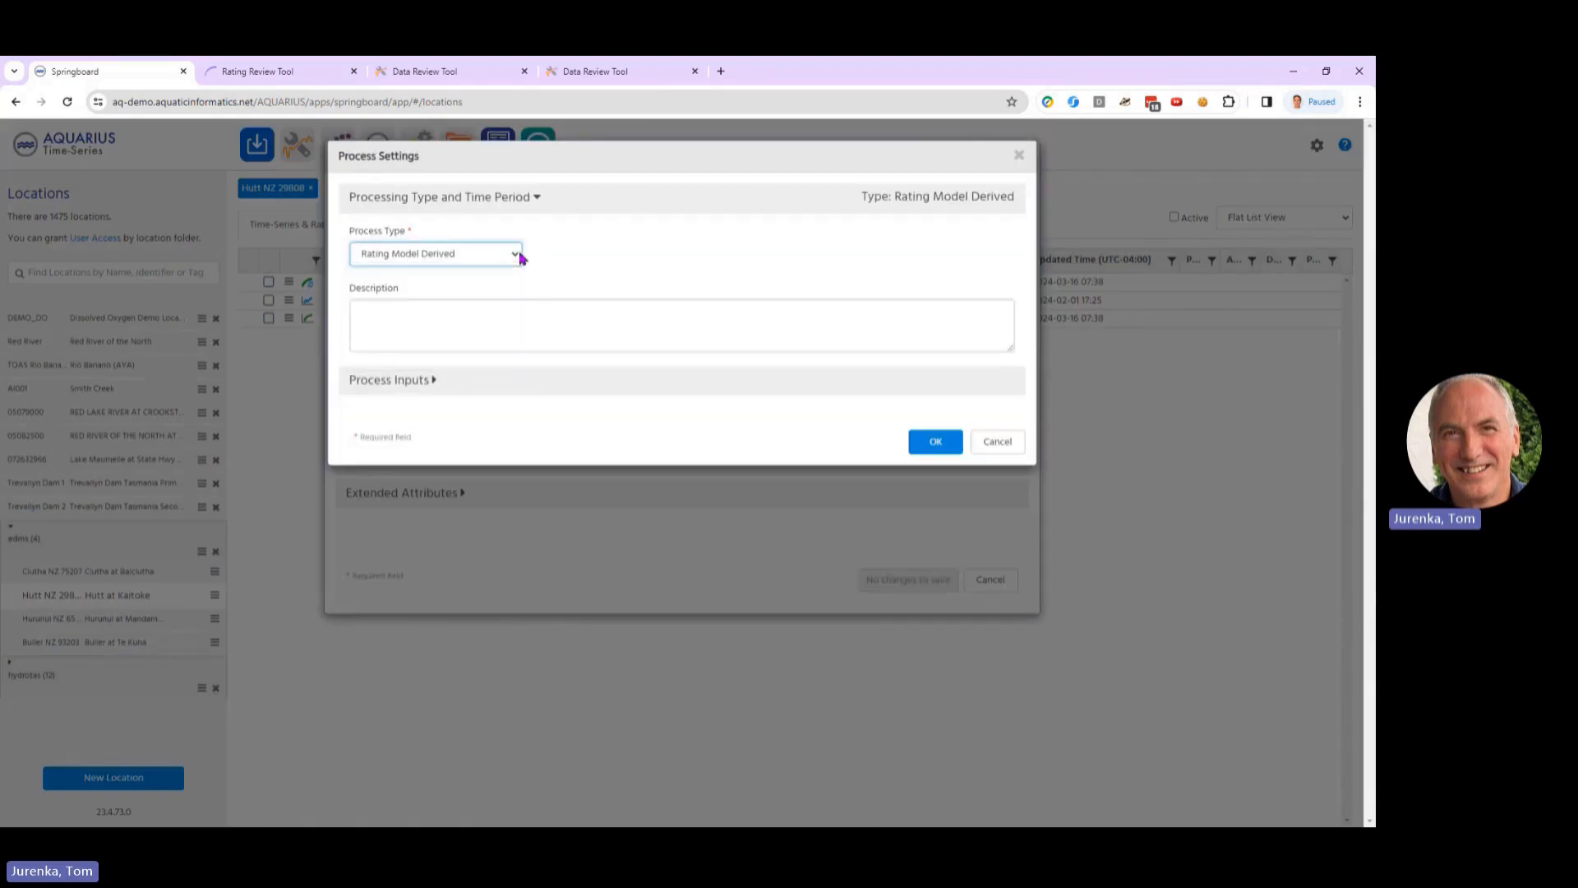
{"action": "left_click", "coordinate": [436, 381]}
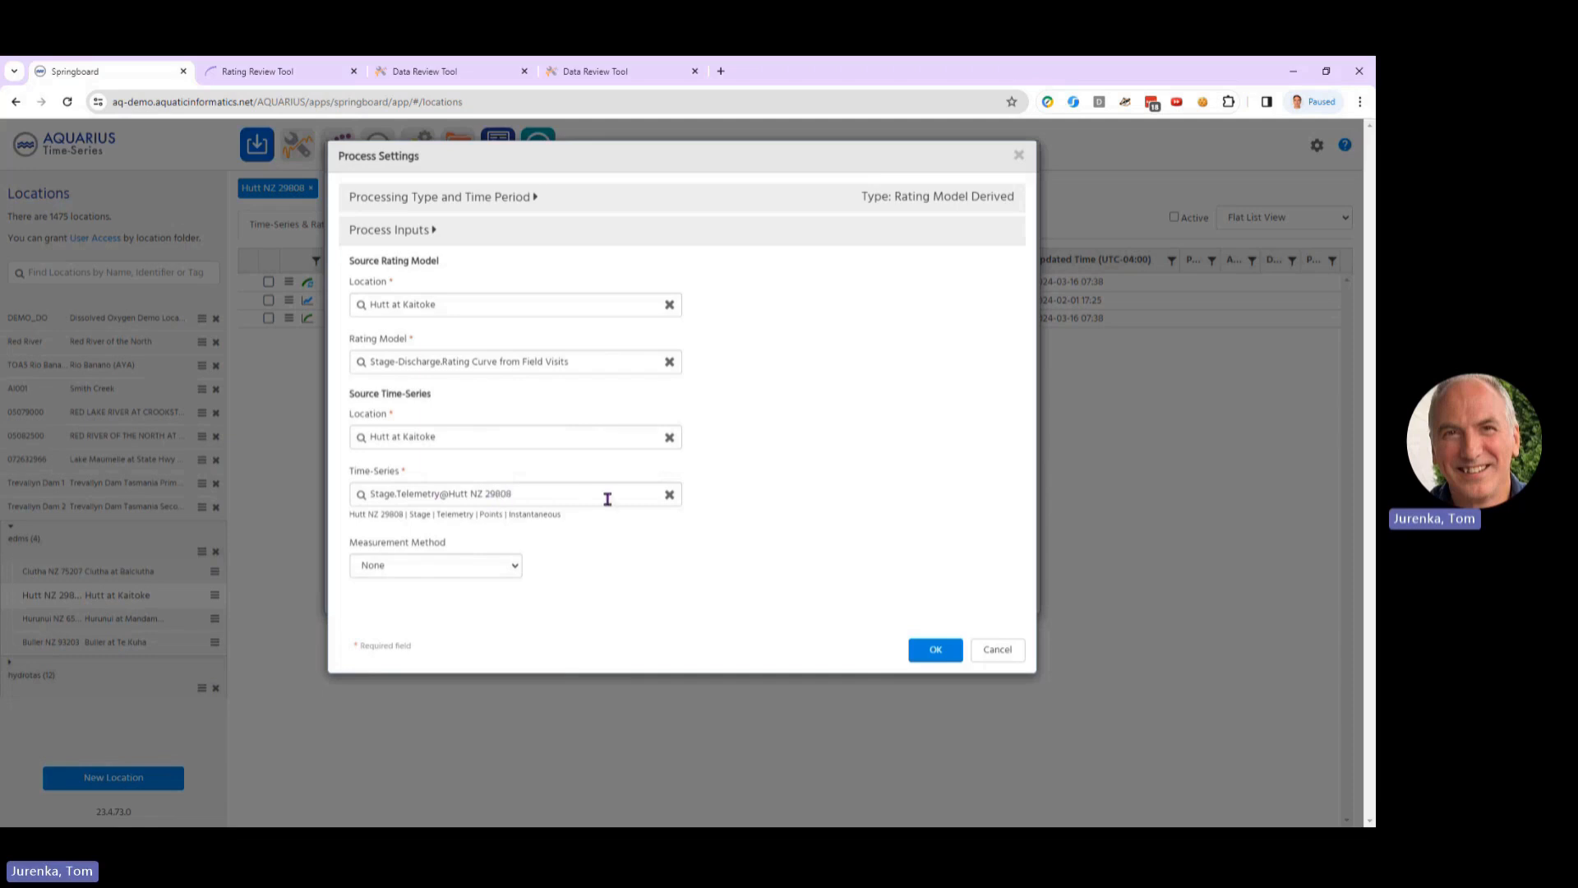
{"action": "left_click", "coordinate": [998, 651]}
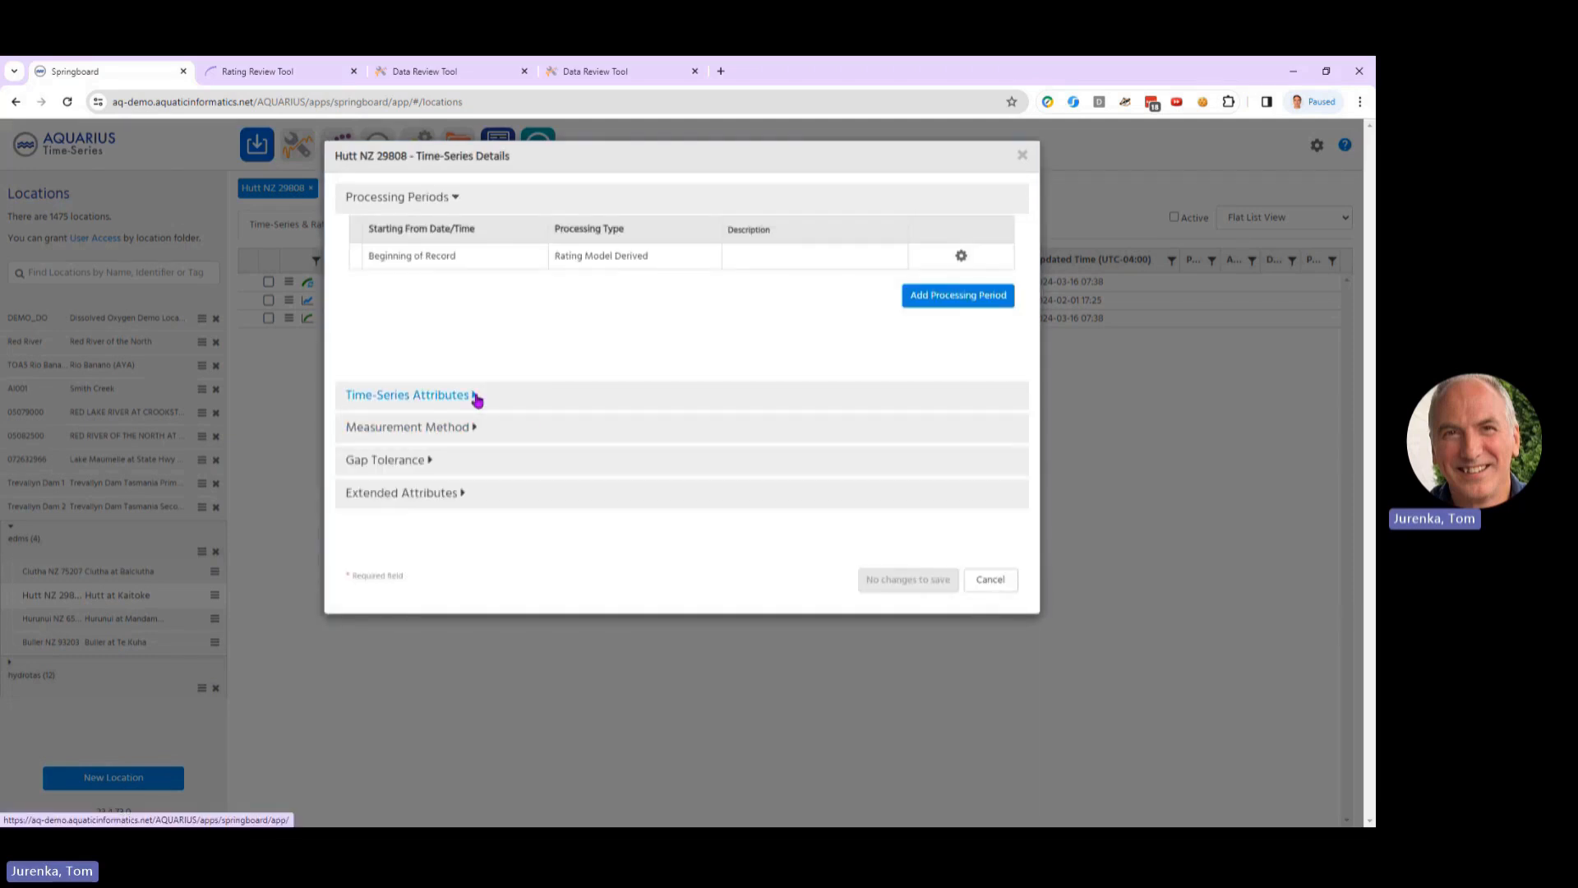
{"action": "left_click", "coordinate": [476, 398]}
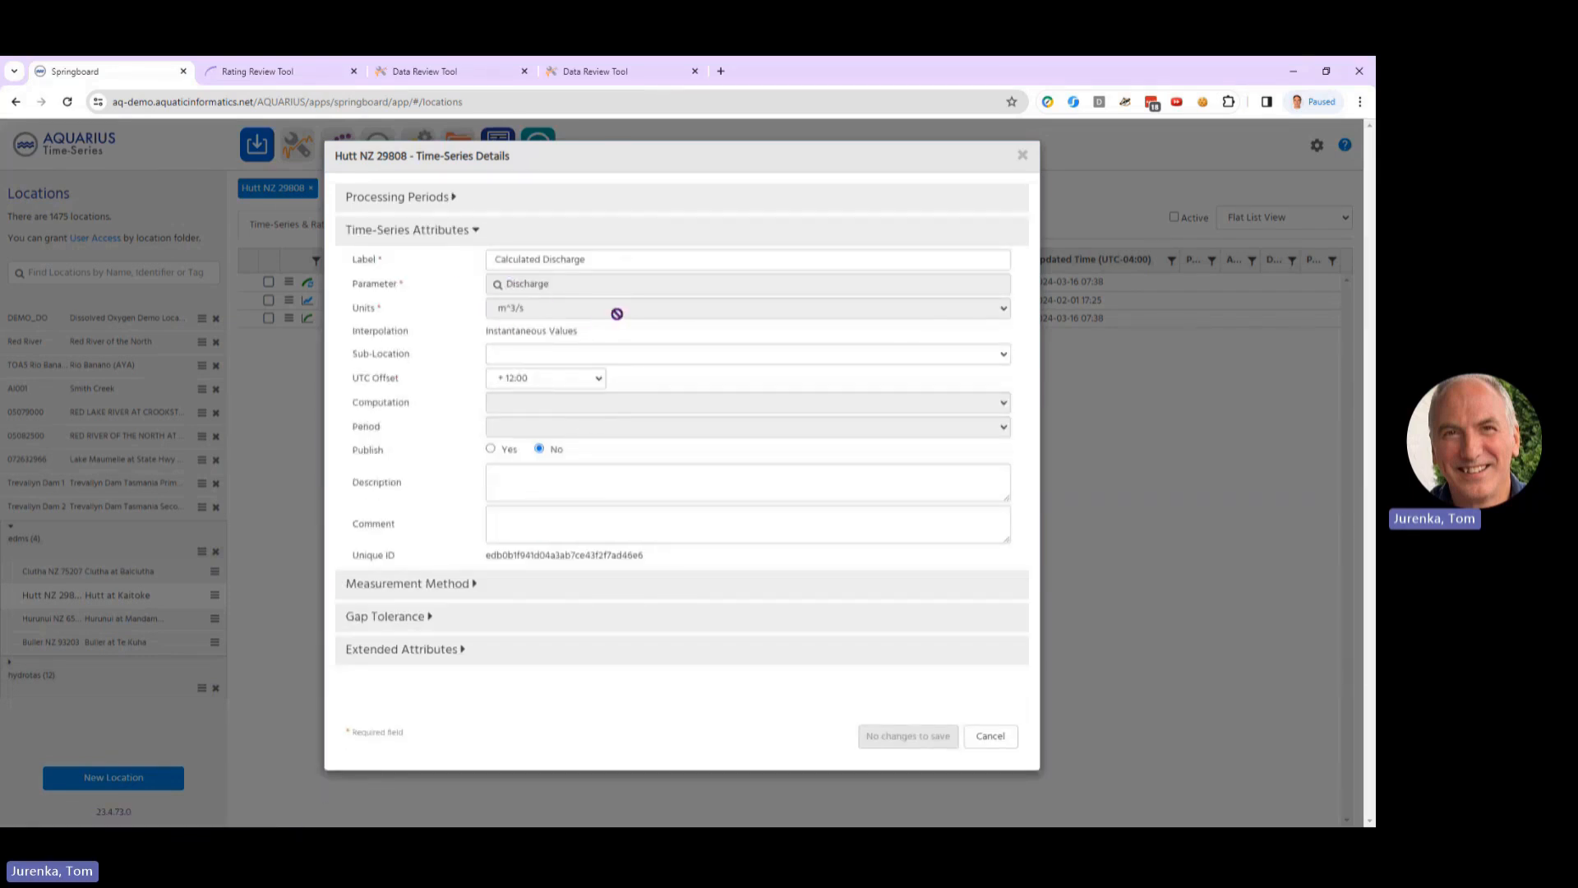
{"action": "left_click", "coordinate": [994, 738]}
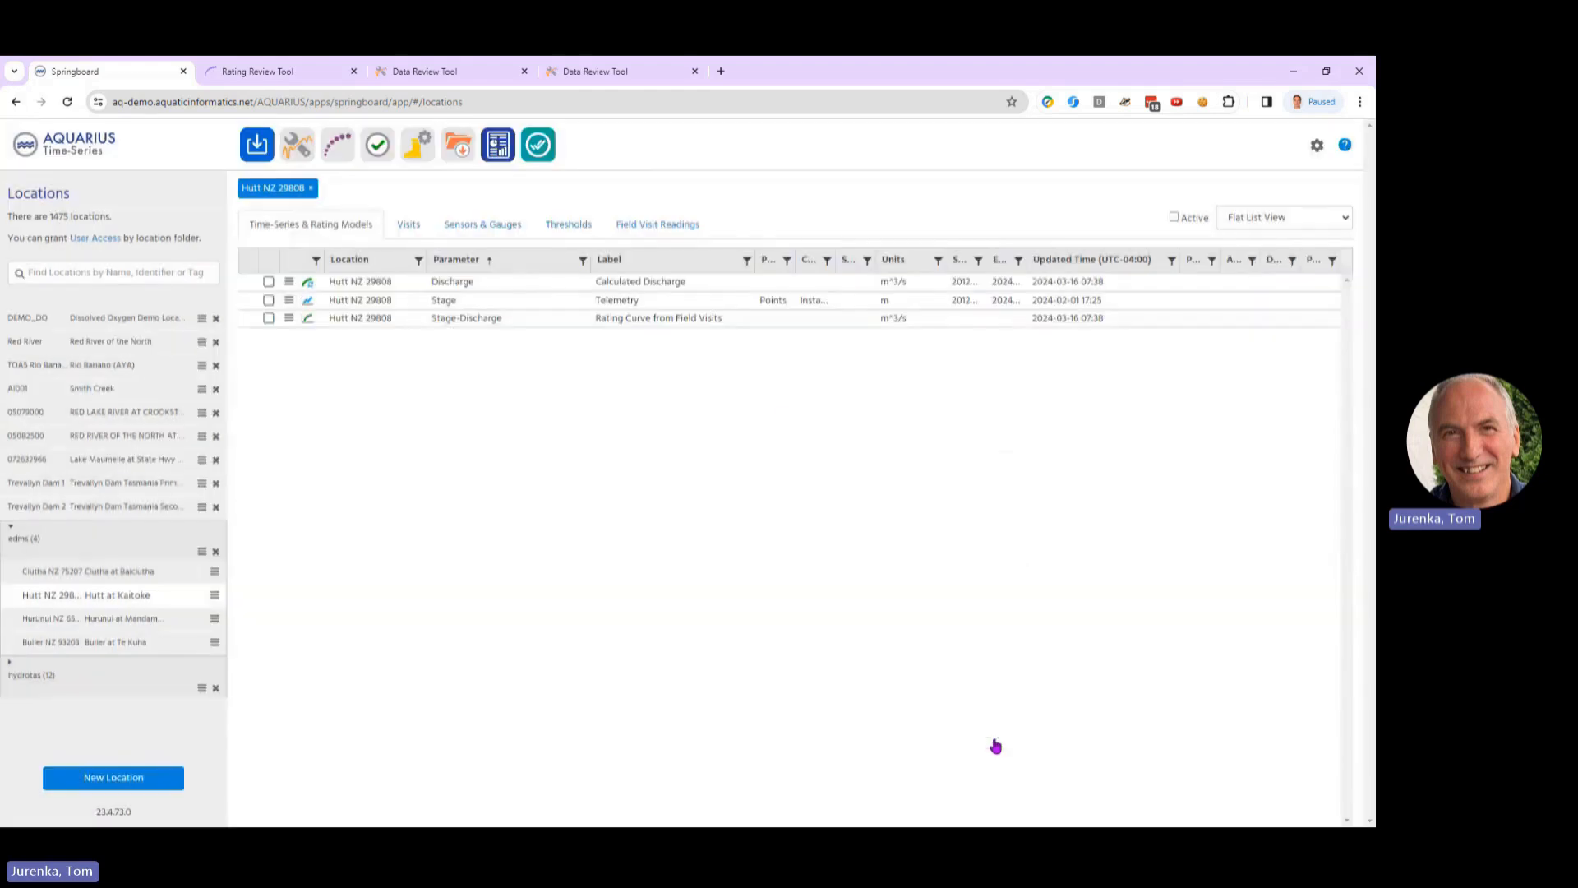
Step: In the Data Review Tool, show Calculated Discharge from 2012 to early 2016, focus on the late December 2012 peaks, and examine their grades
{"action": "left_click", "coordinate": [409, 71]}
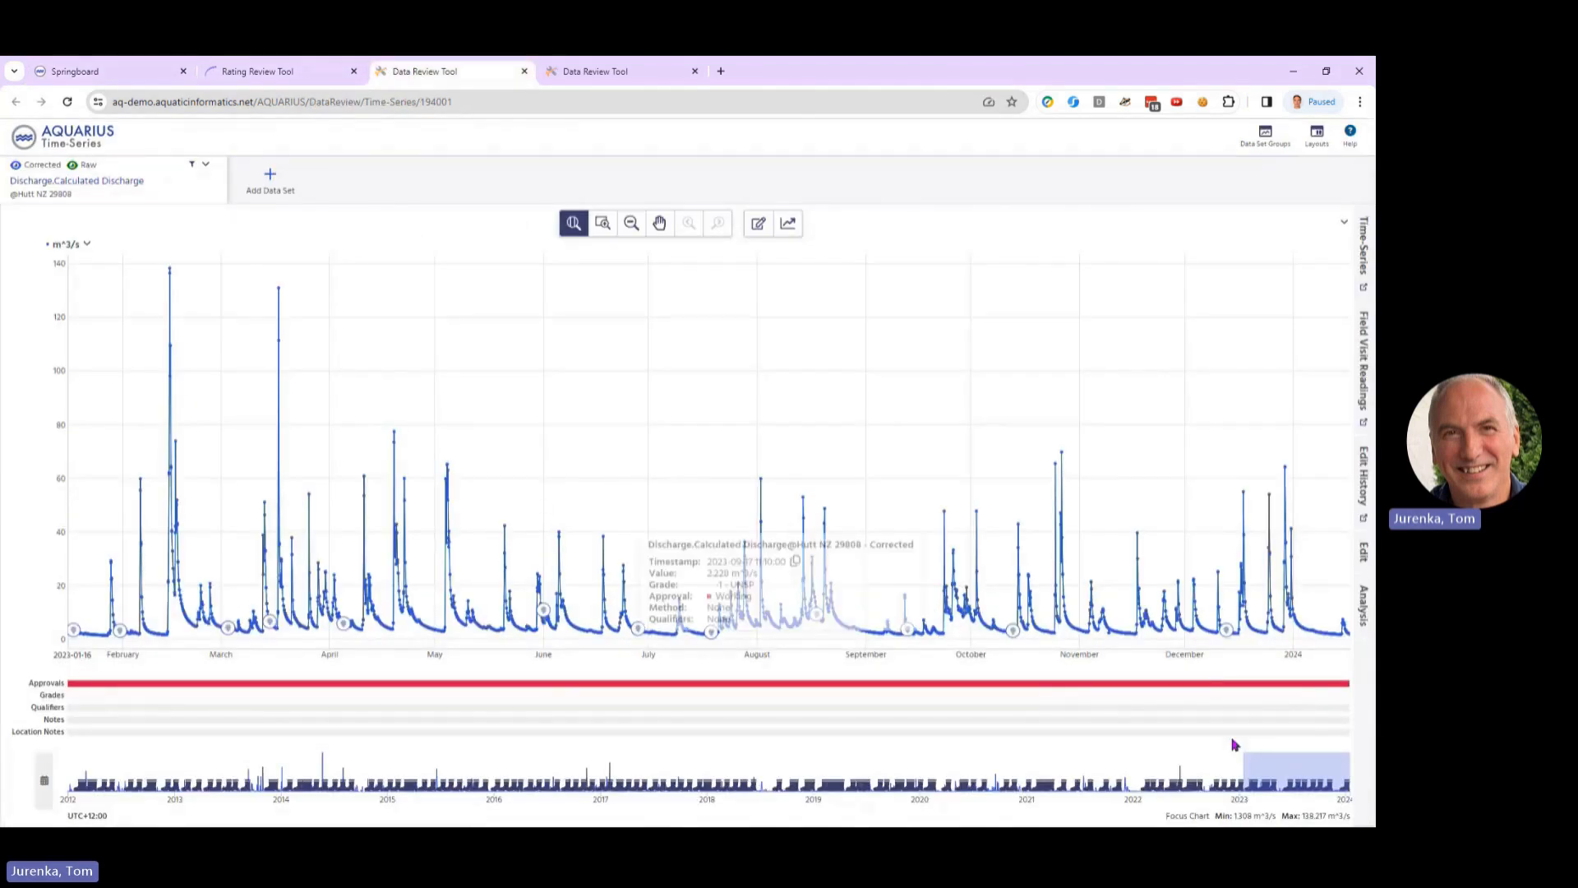
{"action": "left_click_drag", "start_coordinate": [1348, 778], "coordinate": [510, 778]}
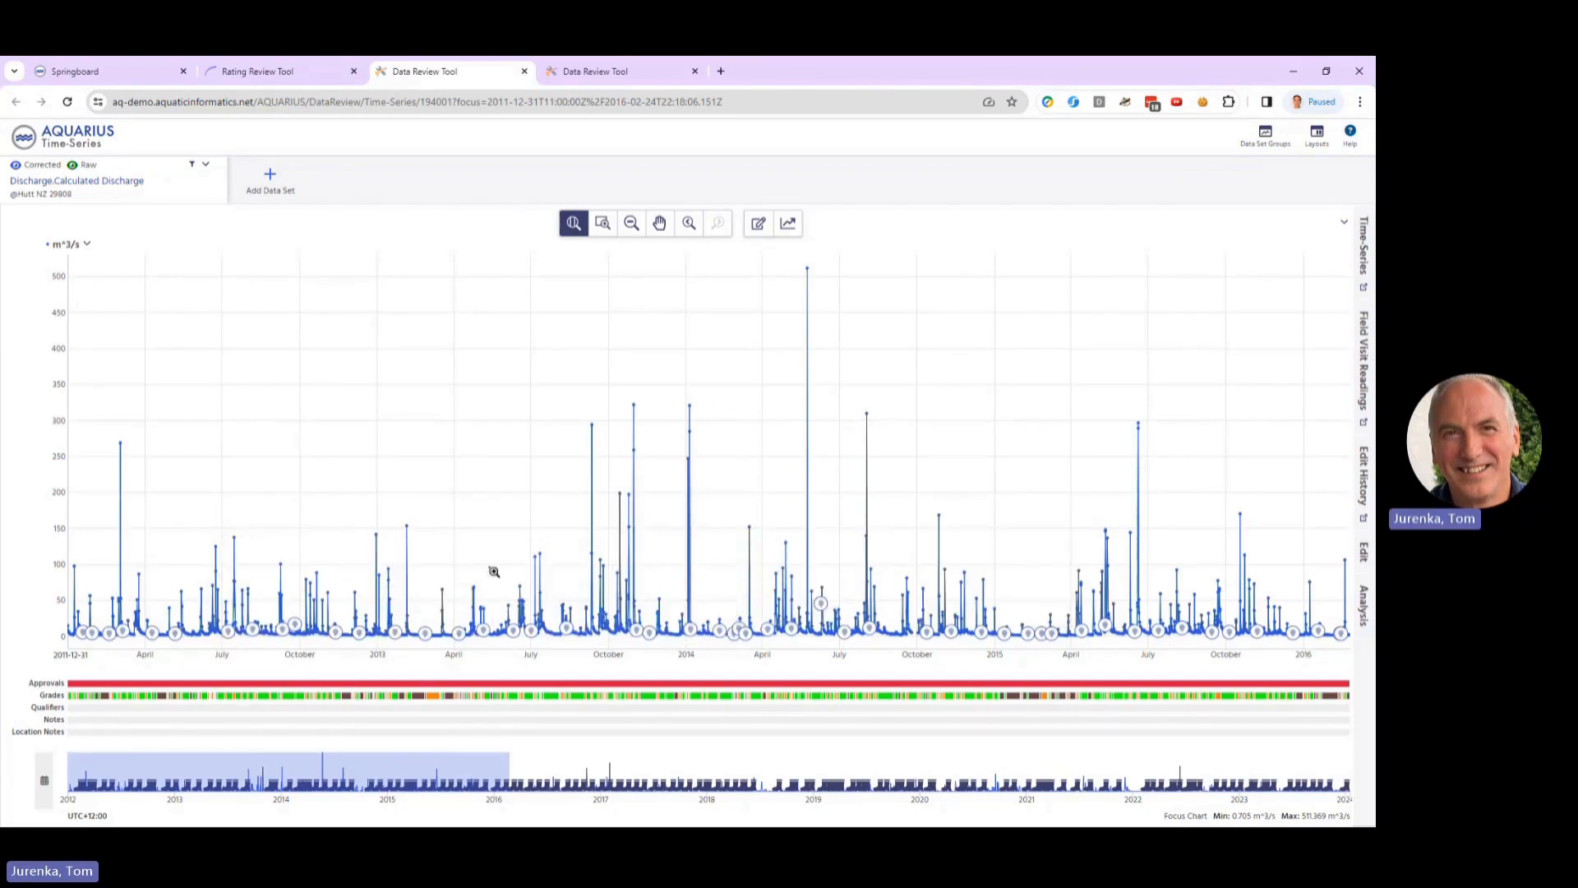
{"action": "left_click_drag", "start_coordinate": [363, 546], "coordinate": [446, 556]}
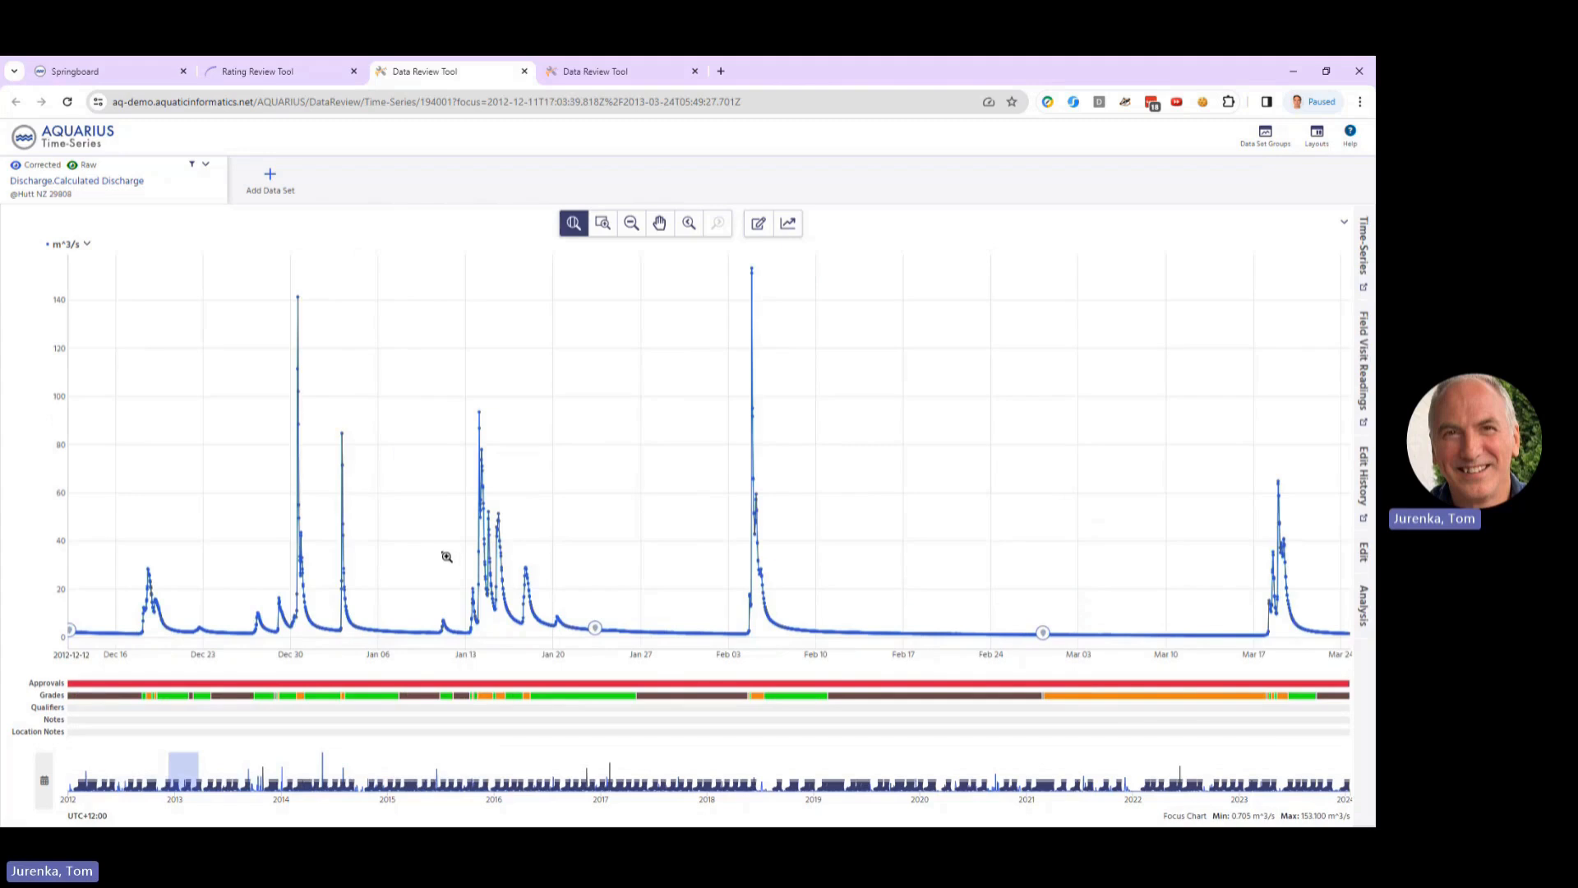
{"action": "left_click_drag", "start_coordinate": [247, 498], "coordinate": [398, 493]}
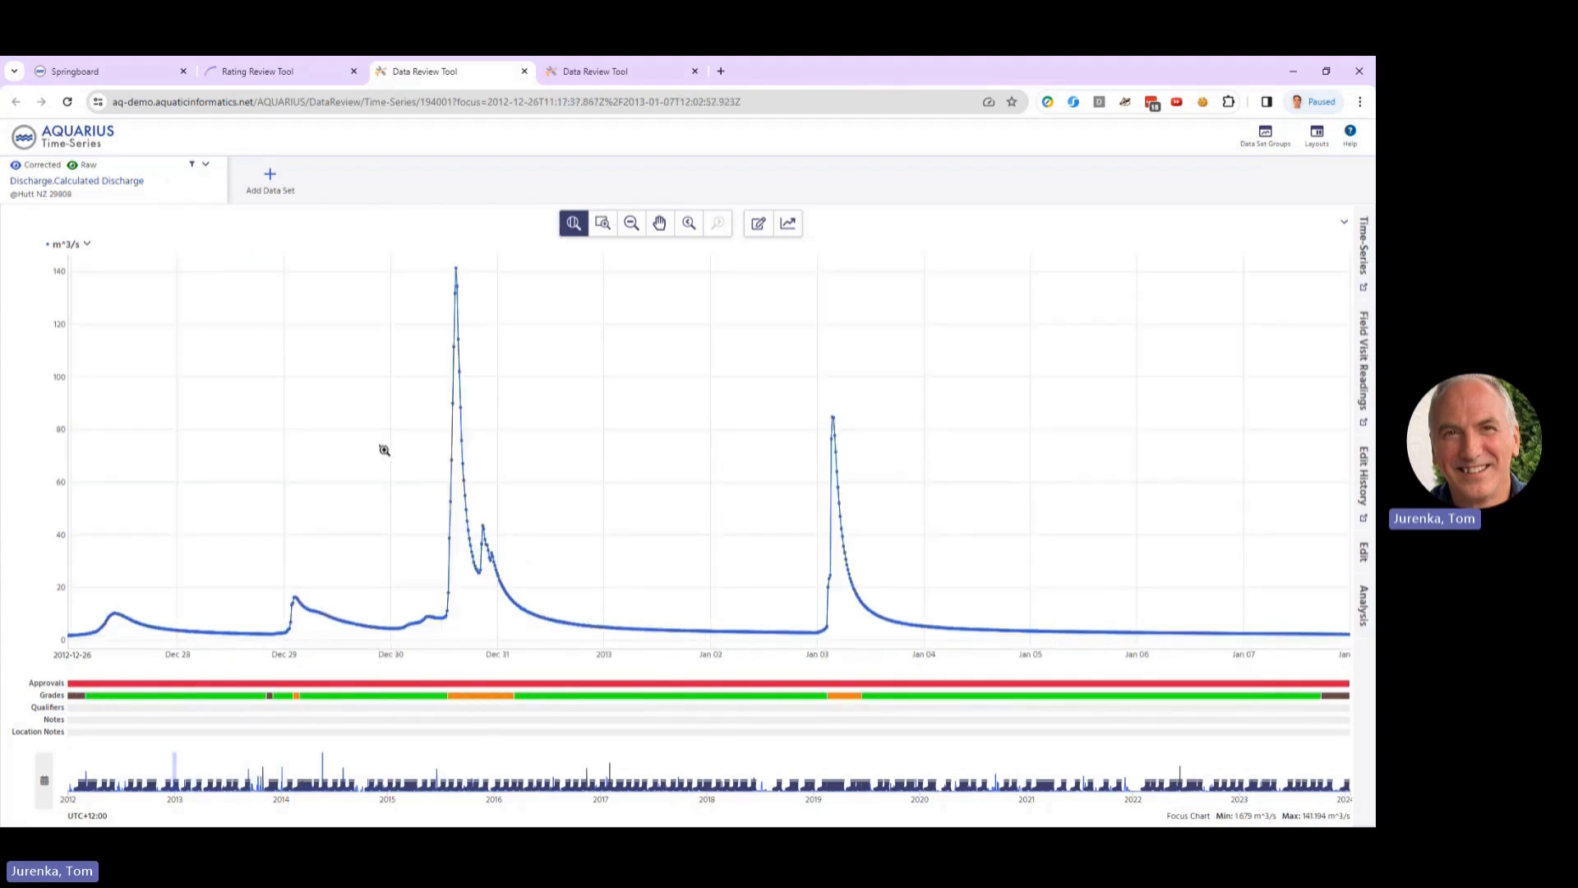
{"action": "mouse_move", "coordinate": [398, 703]}
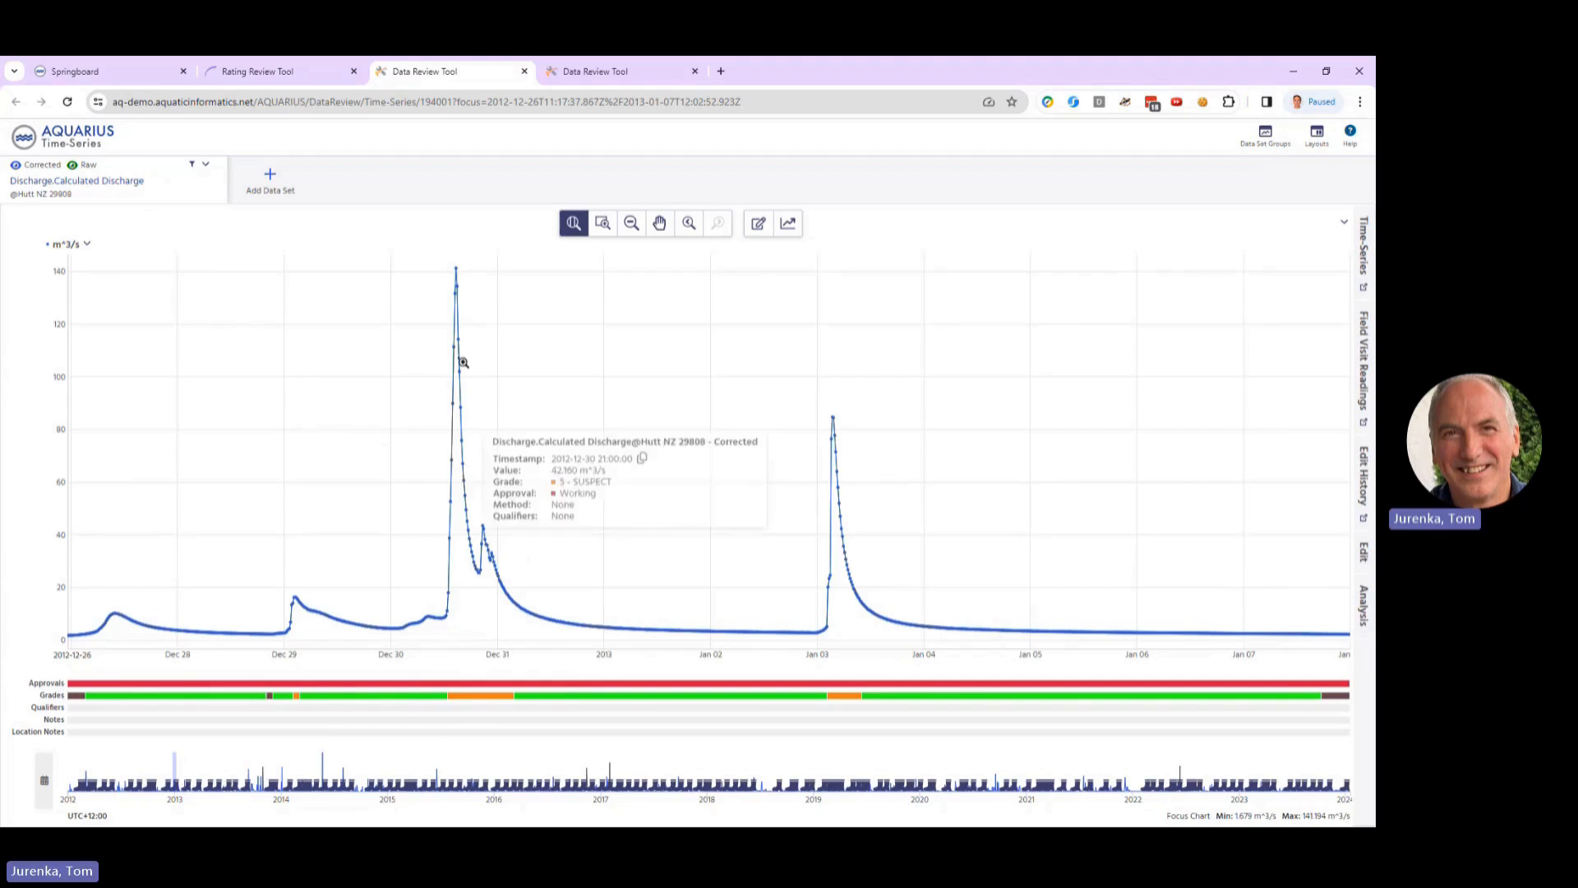
{"action": "mouse_move", "coordinate": [602, 702]}
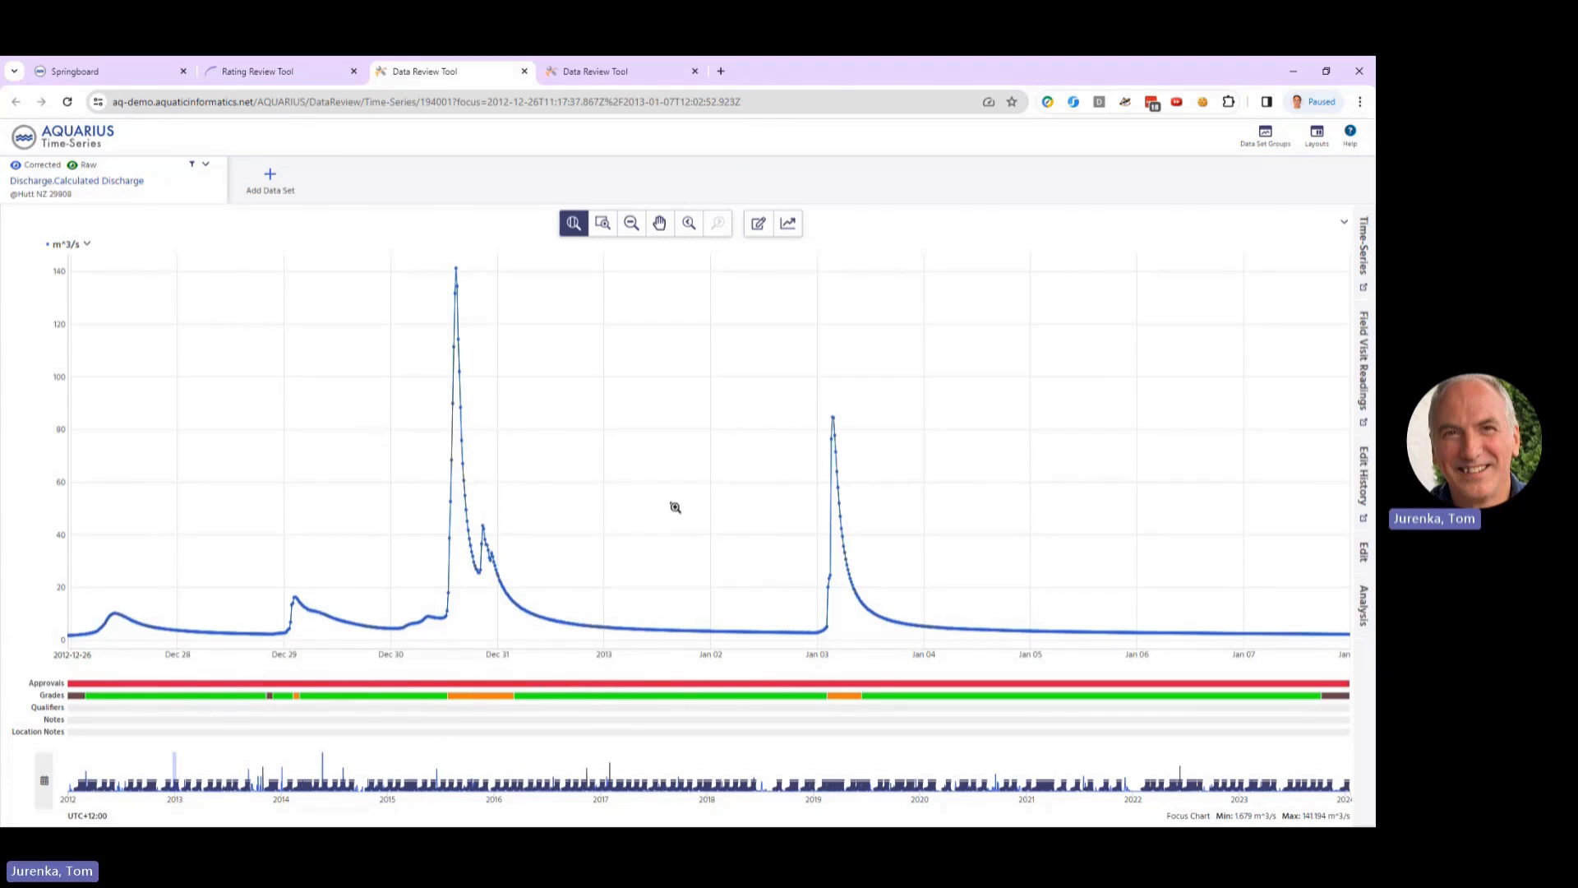
{"action": "scroll", "coordinate": [678, 507], "scroll_direction": "down", "scroll_amount": 1}
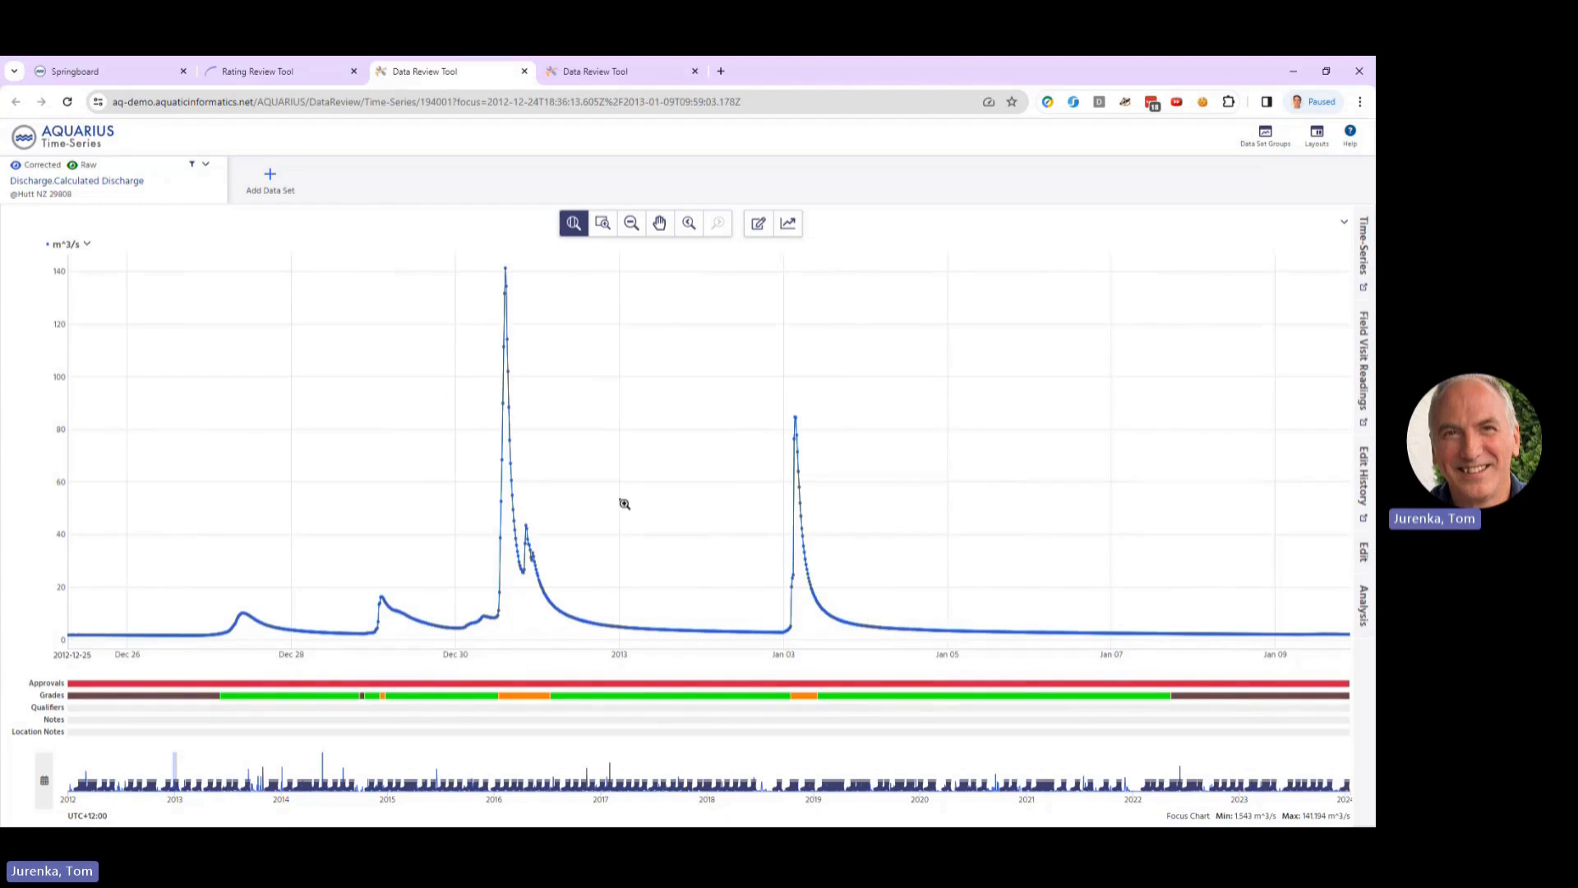
Step: Return to the Rating Review Tool, look at the form for adding a rating curve from file, and open the blank new rating curve form
{"action": "left_click", "coordinate": [167, 82]}
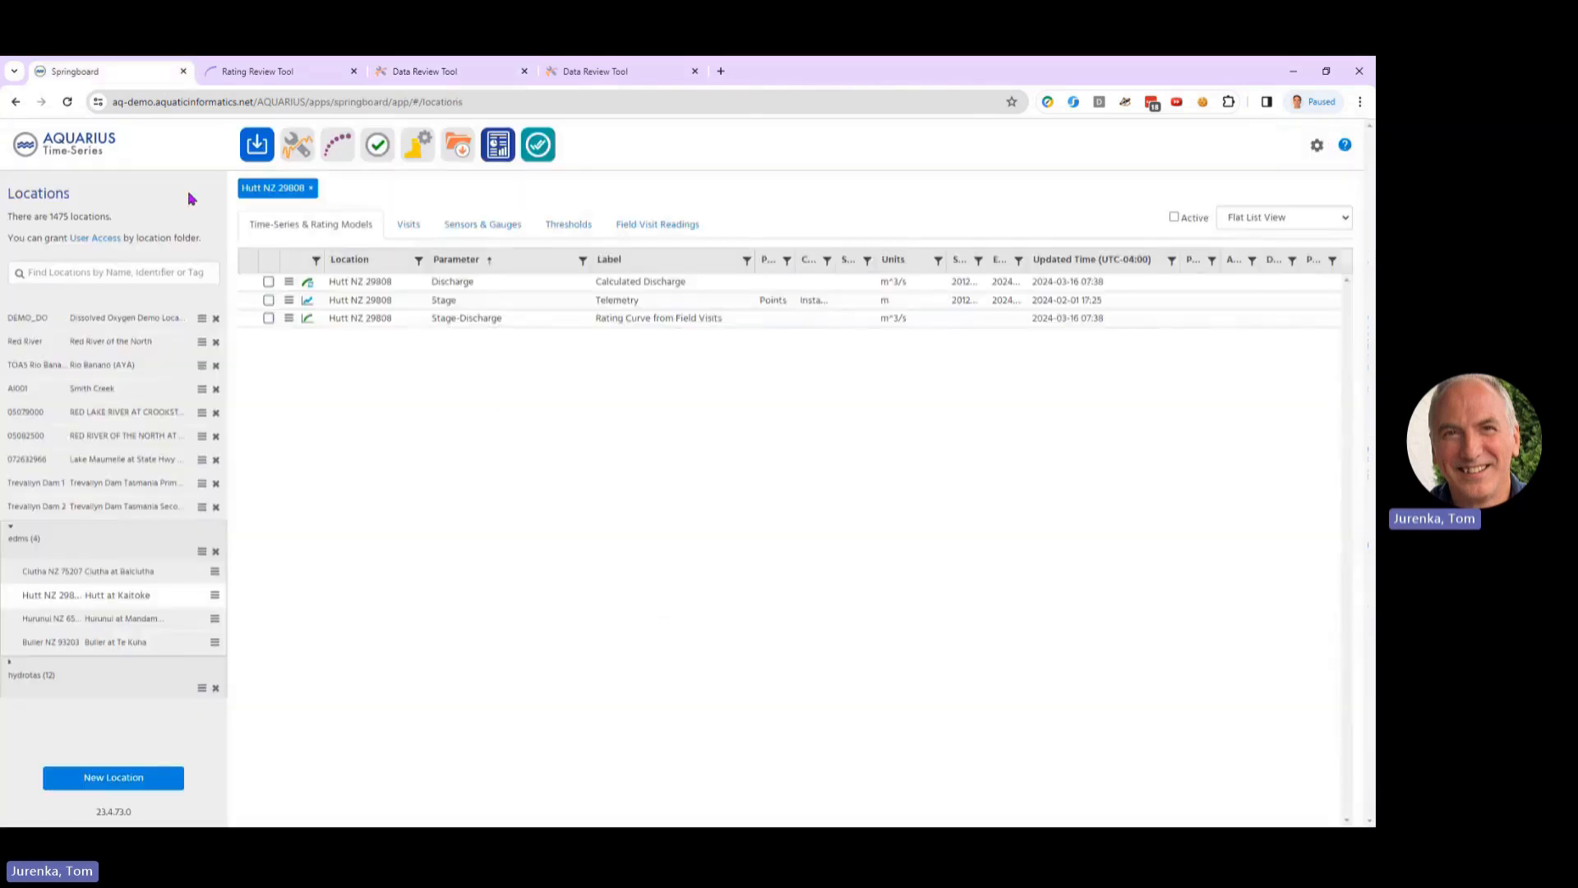
{"action": "left_click", "coordinate": [237, 71]}
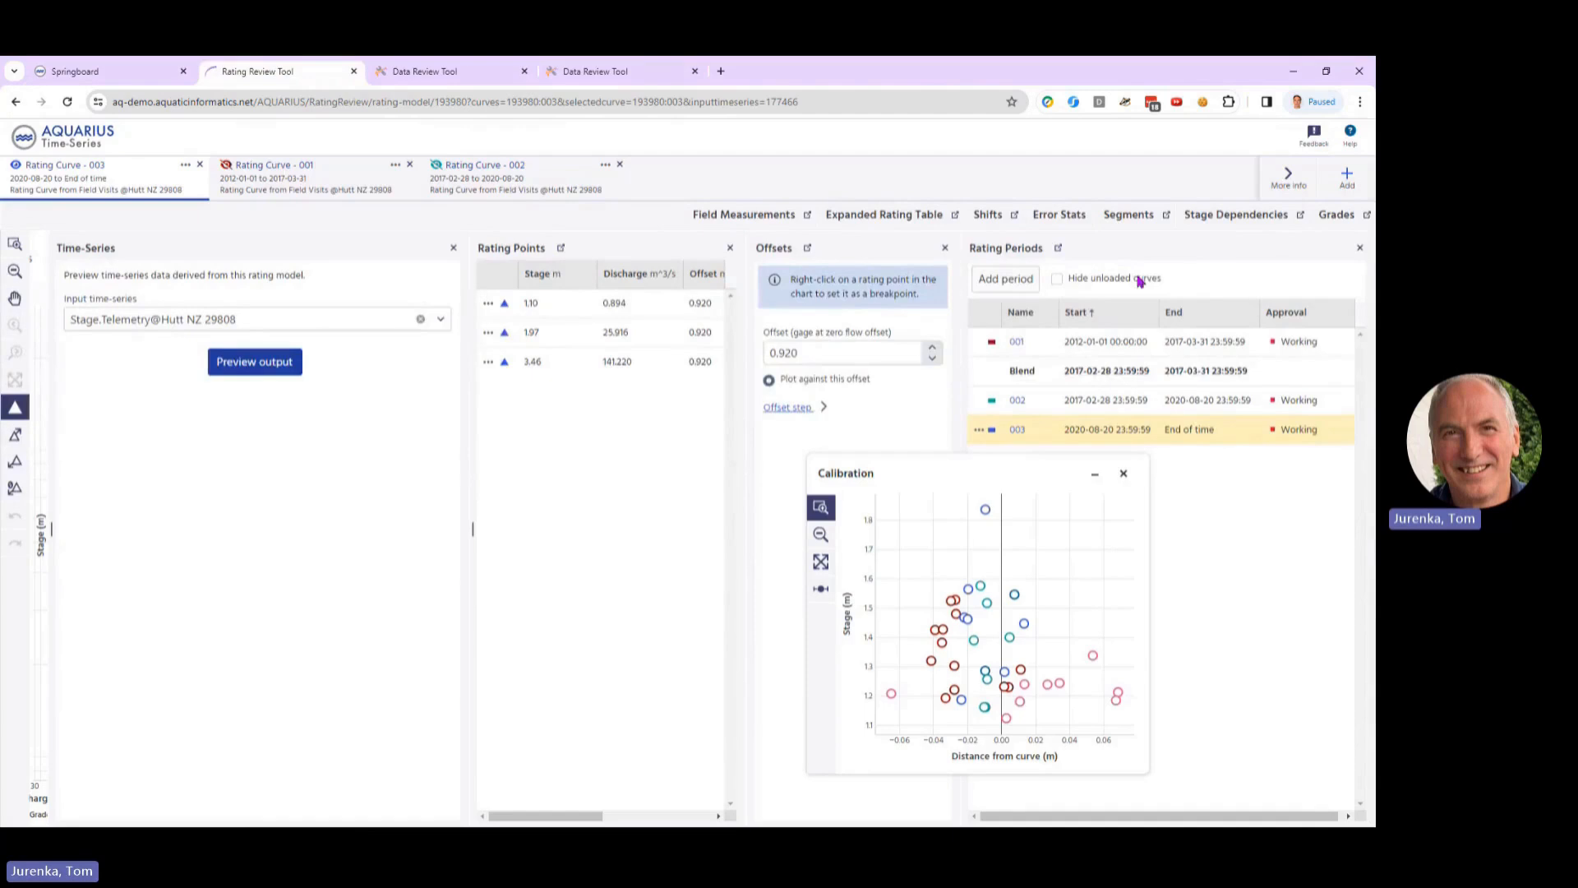
{"action": "left_click", "coordinate": [1347, 175]}
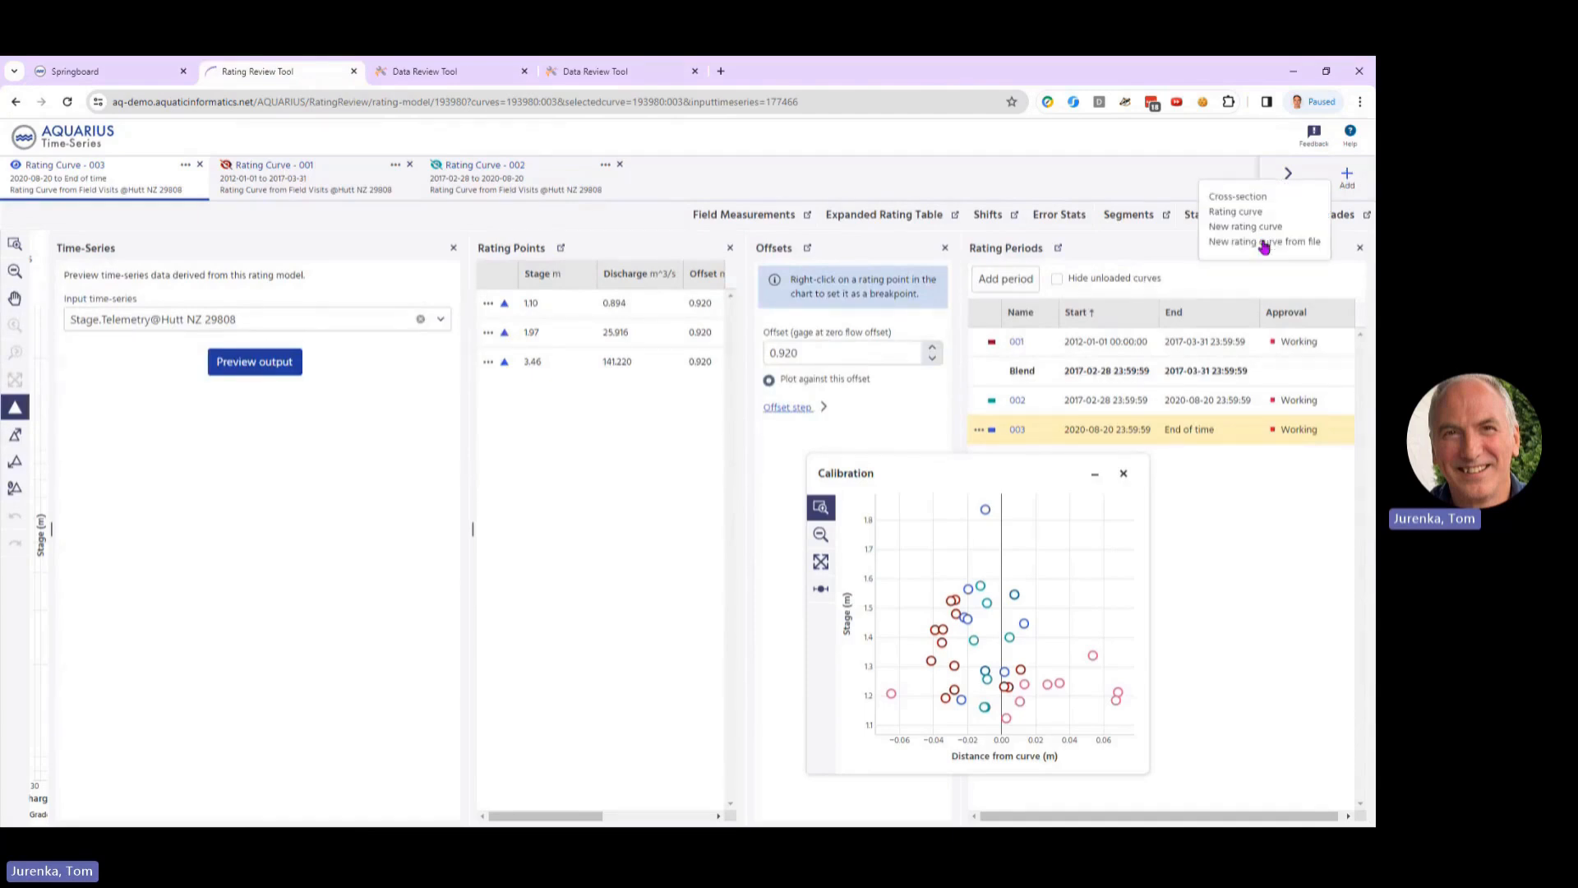
{"action": "left_click", "coordinate": [1263, 243]}
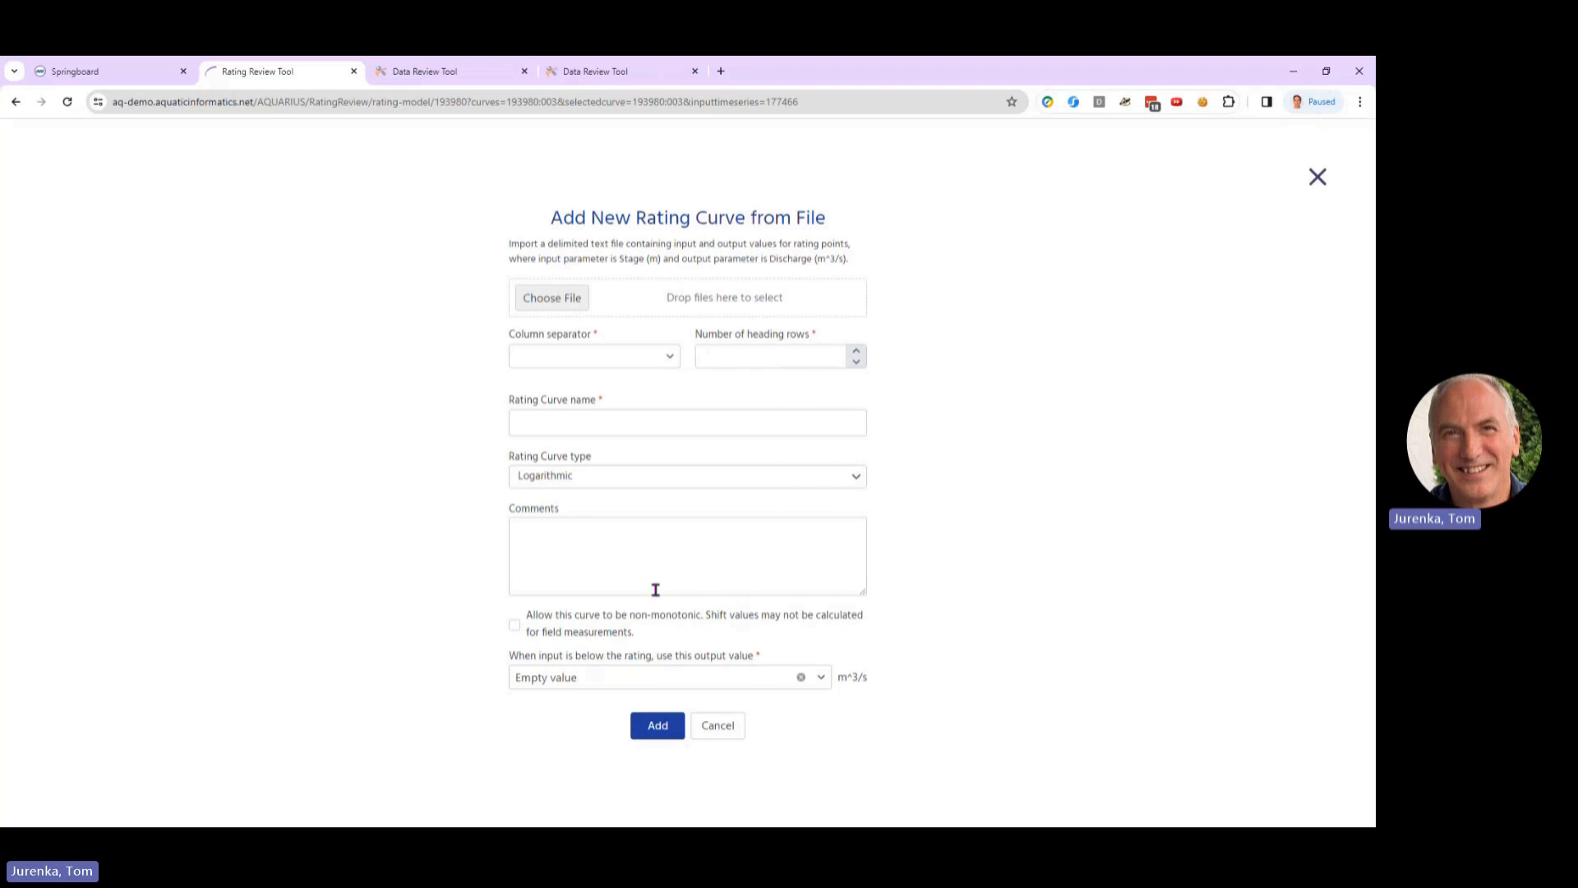
{"action": "left_click", "coordinate": [1317, 176]}
{"action": "left_click", "coordinate": [1345, 183]}
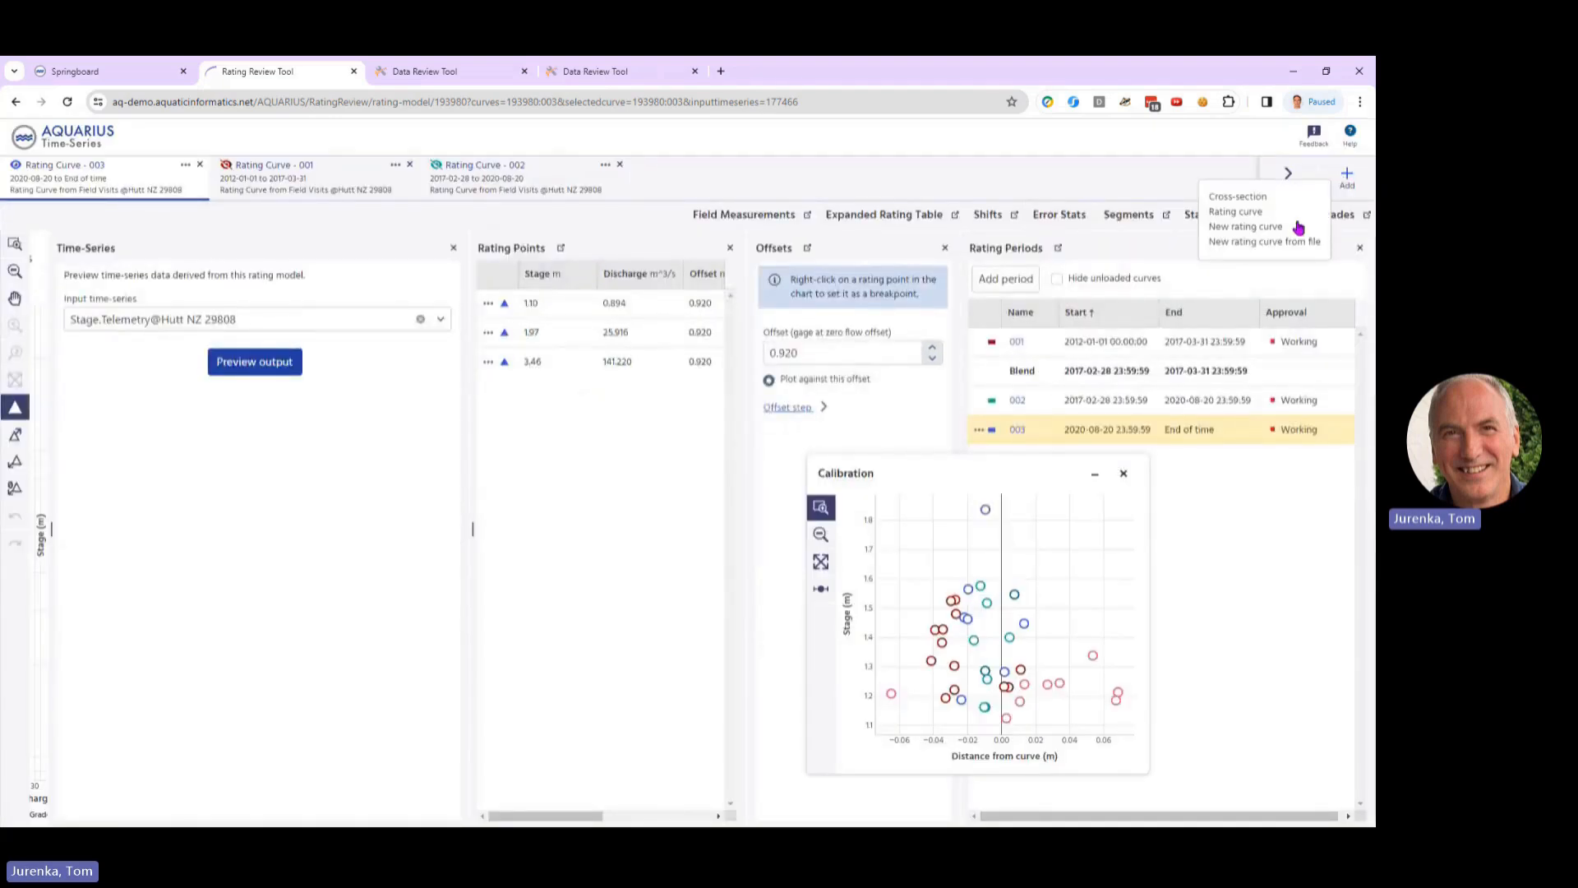
{"action": "left_click", "coordinate": [1264, 236]}
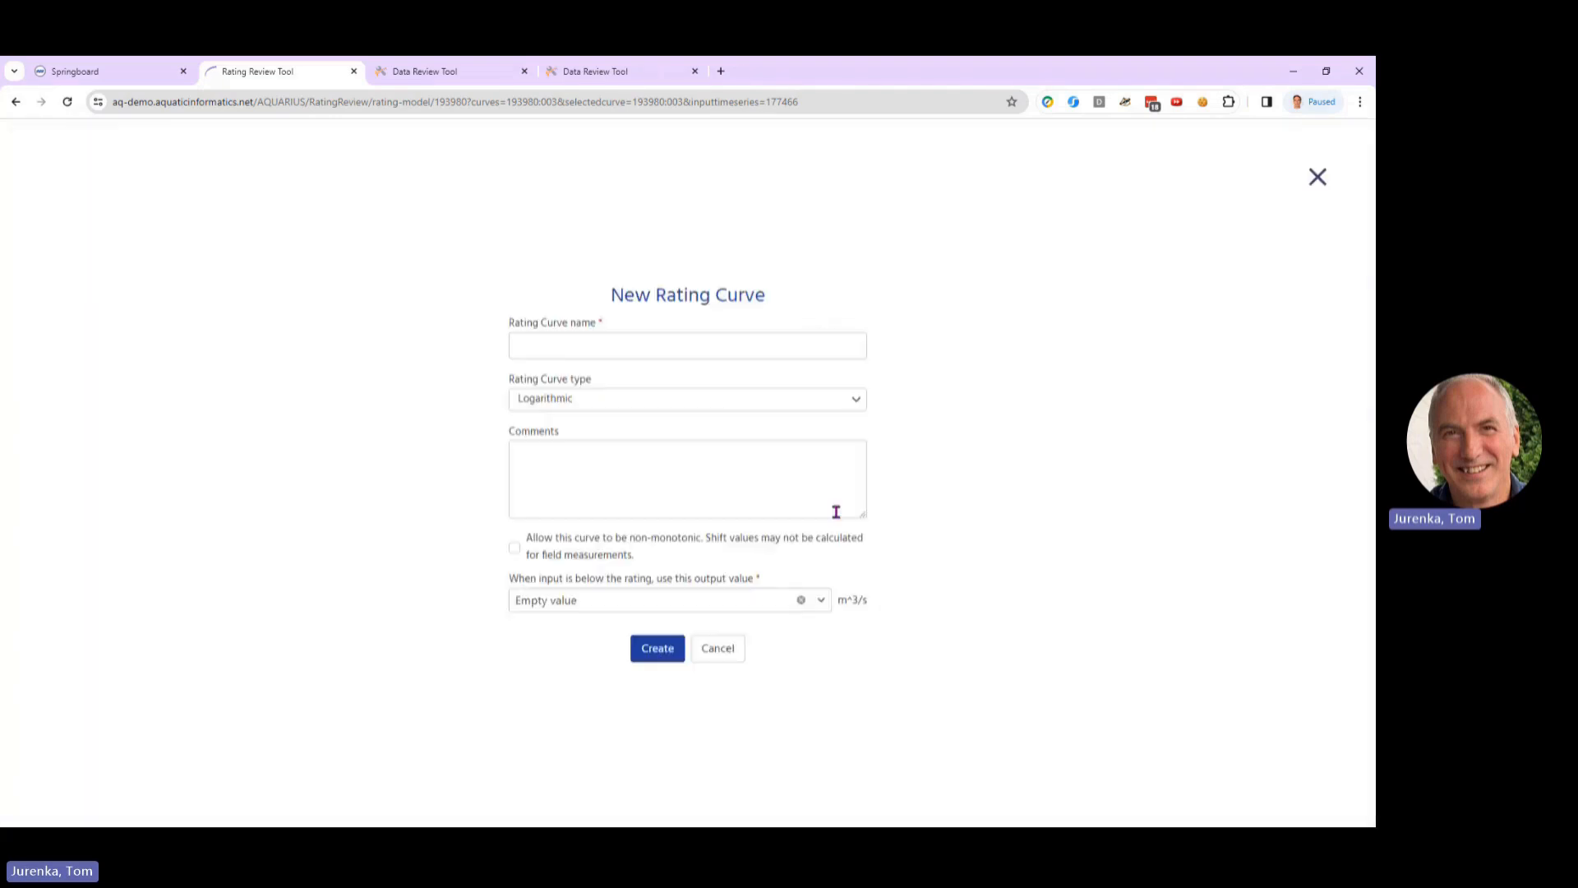
Step: Check the below-rating output value and the available curve types in the new rating curve form, and close it without creating a curve
{"action": "left_click", "coordinate": [821, 601]}
{"action": "left_click", "coordinate": [589, 398]}
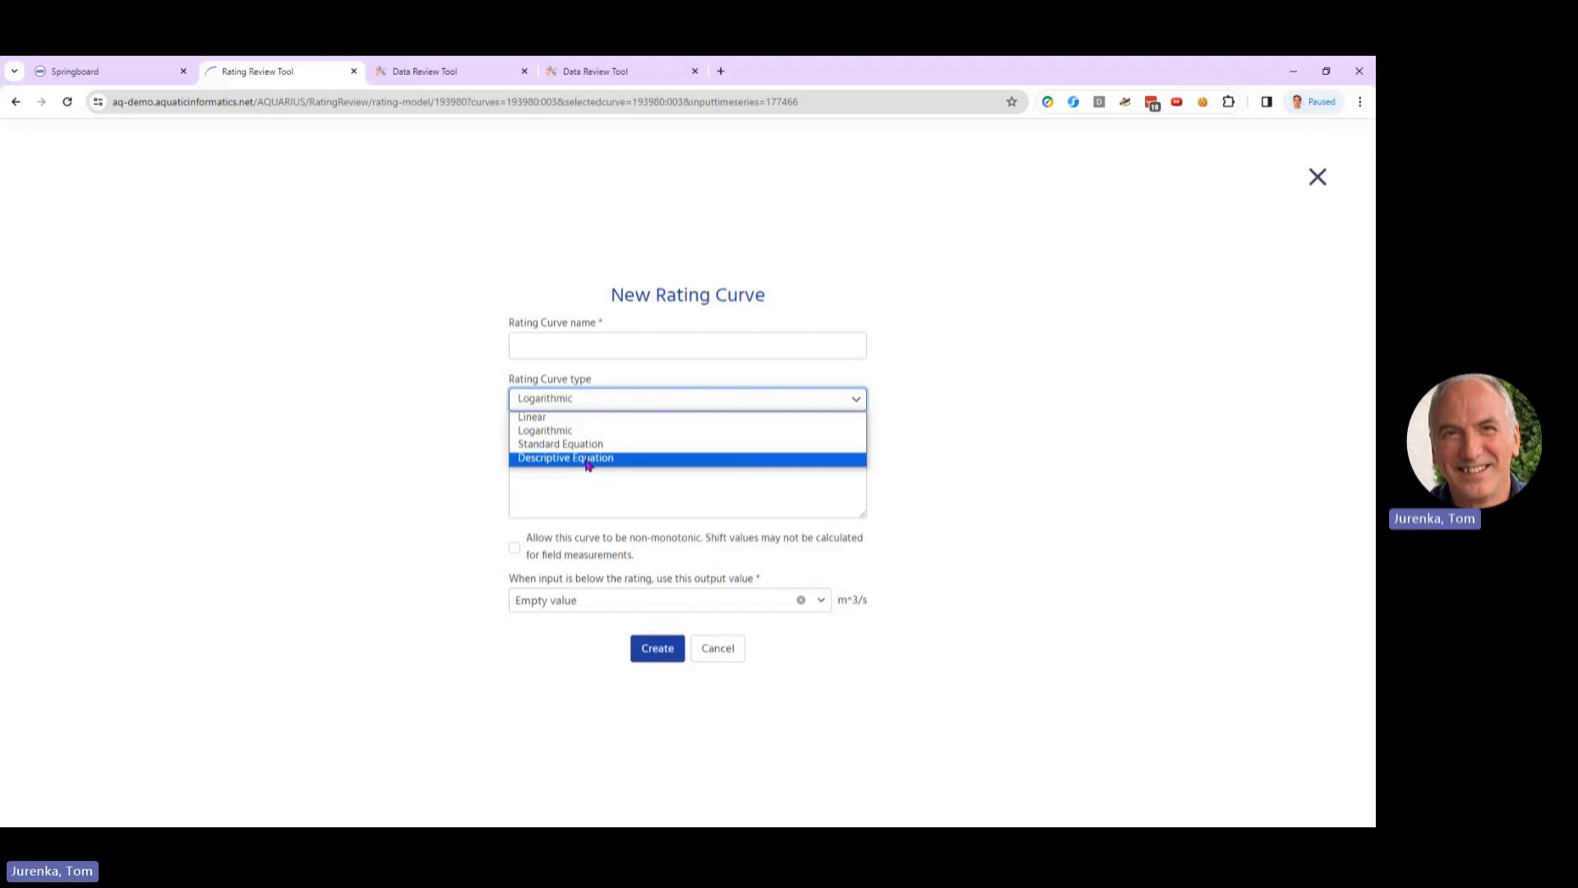
{"action": "left_click", "coordinate": [1012, 299]}
{"action": "left_click", "coordinate": [1318, 179]}
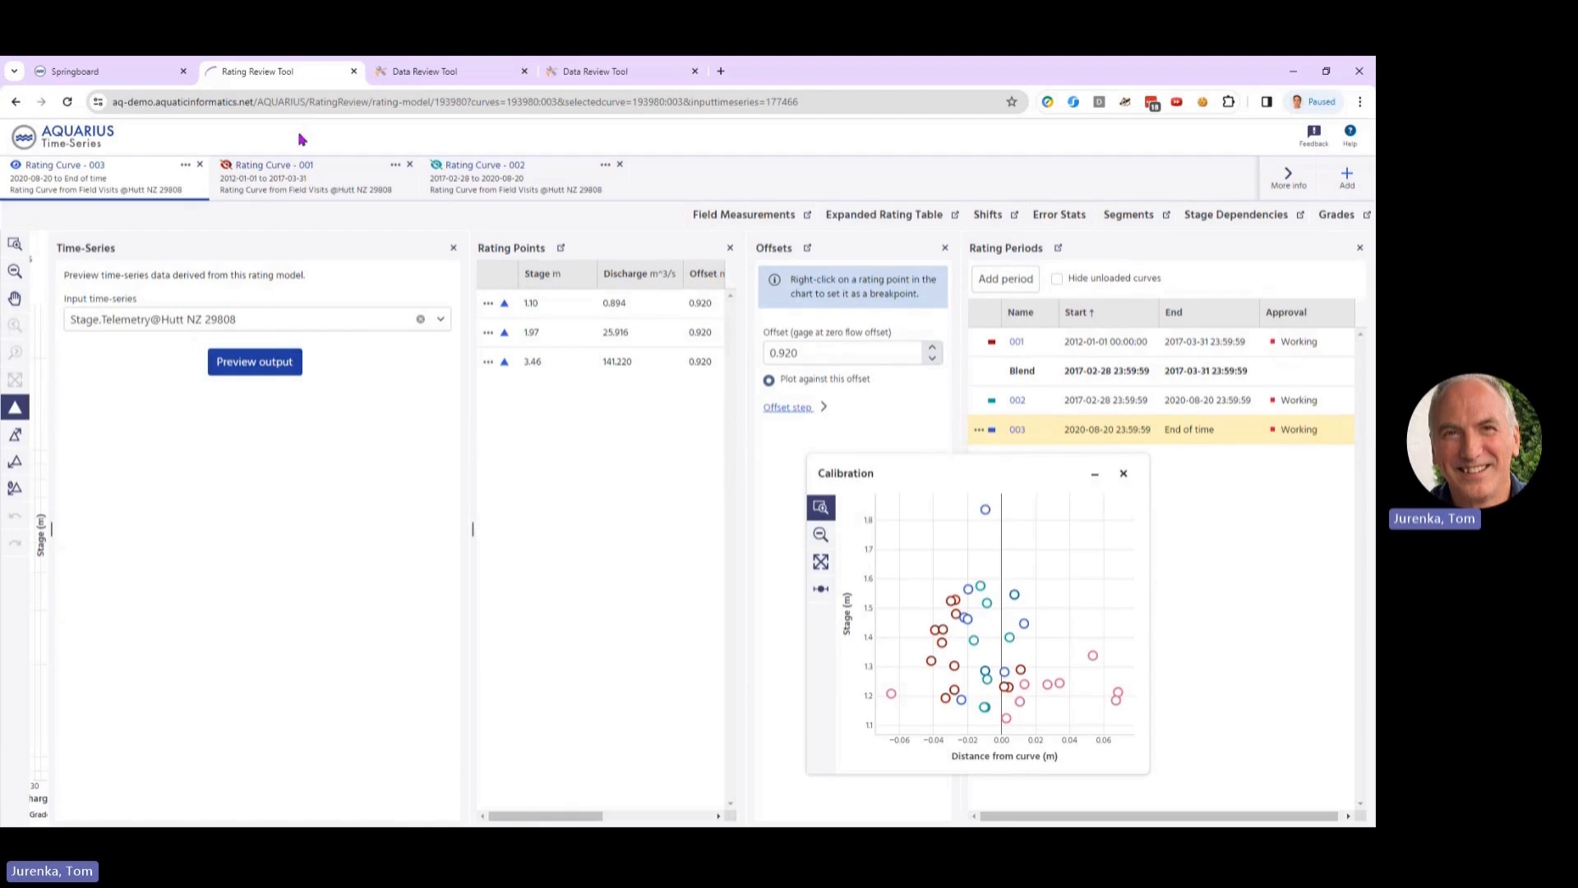
Step: Close the Calibration window and the open Rating Review Tool and Data Review Tool pages, returning to Springboard
{"action": "left_click", "coordinate": [1123, 474]}
{"action": "left_click", "coordinate": [609, 71]}
{"action": "left_click", "coordinate": [524, 71]}
{"action": "left_click", "coordinate": [525, 70]}
{"action": "left_click", "coordinate": [353, 71]}
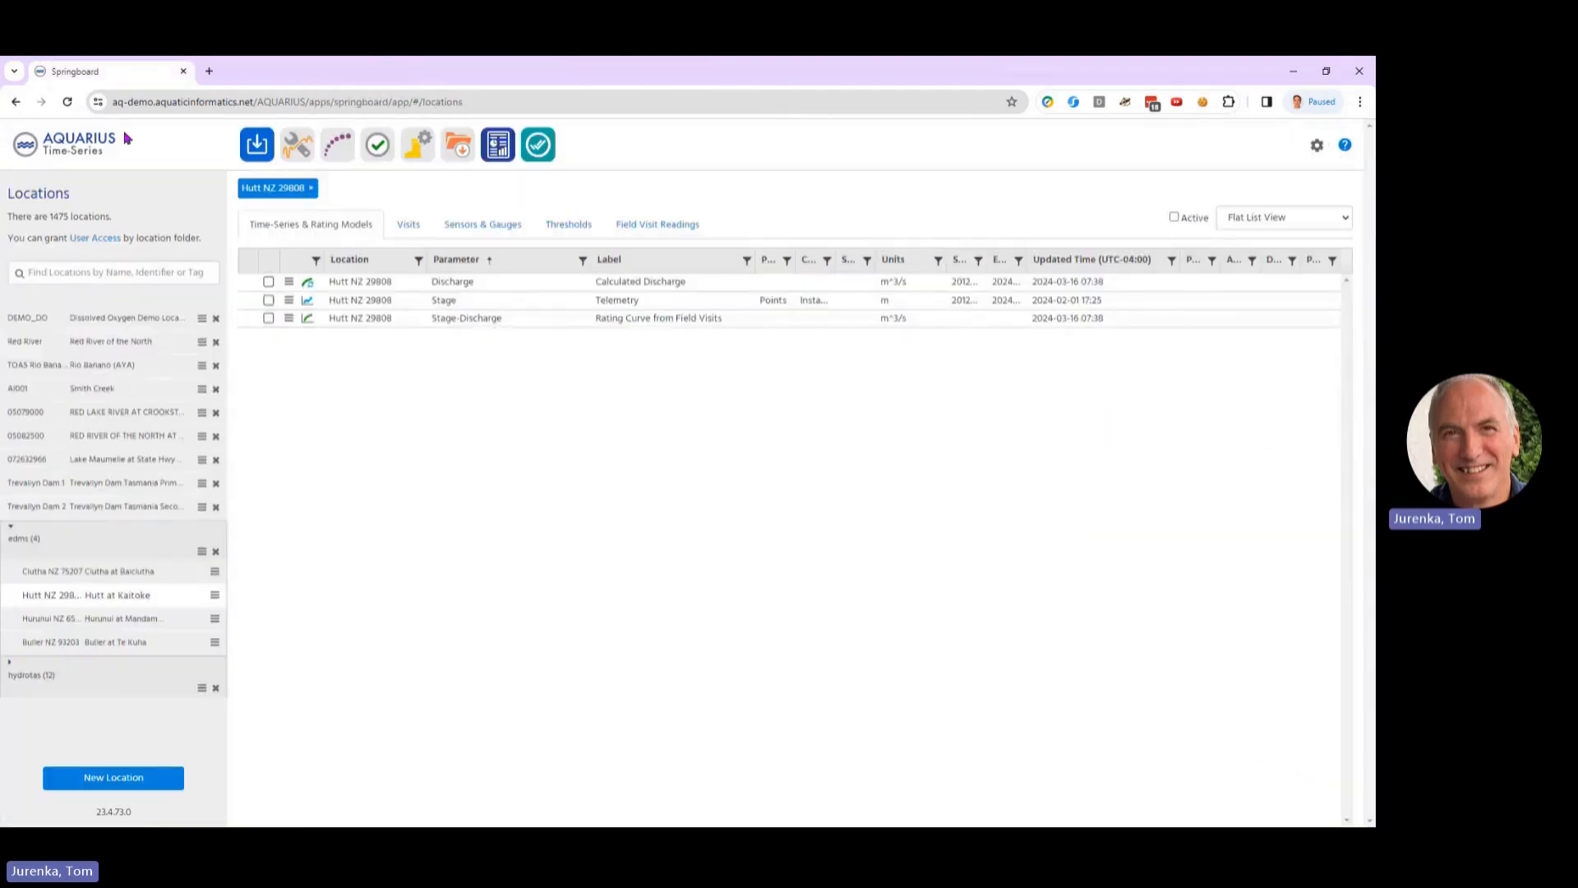
Step: Show the field visits of the Rio Banano (AYA) location and open the cross-section activity of the 2020-03-18 visit
{"action": "left_click", "coordinate": [85, 372]}
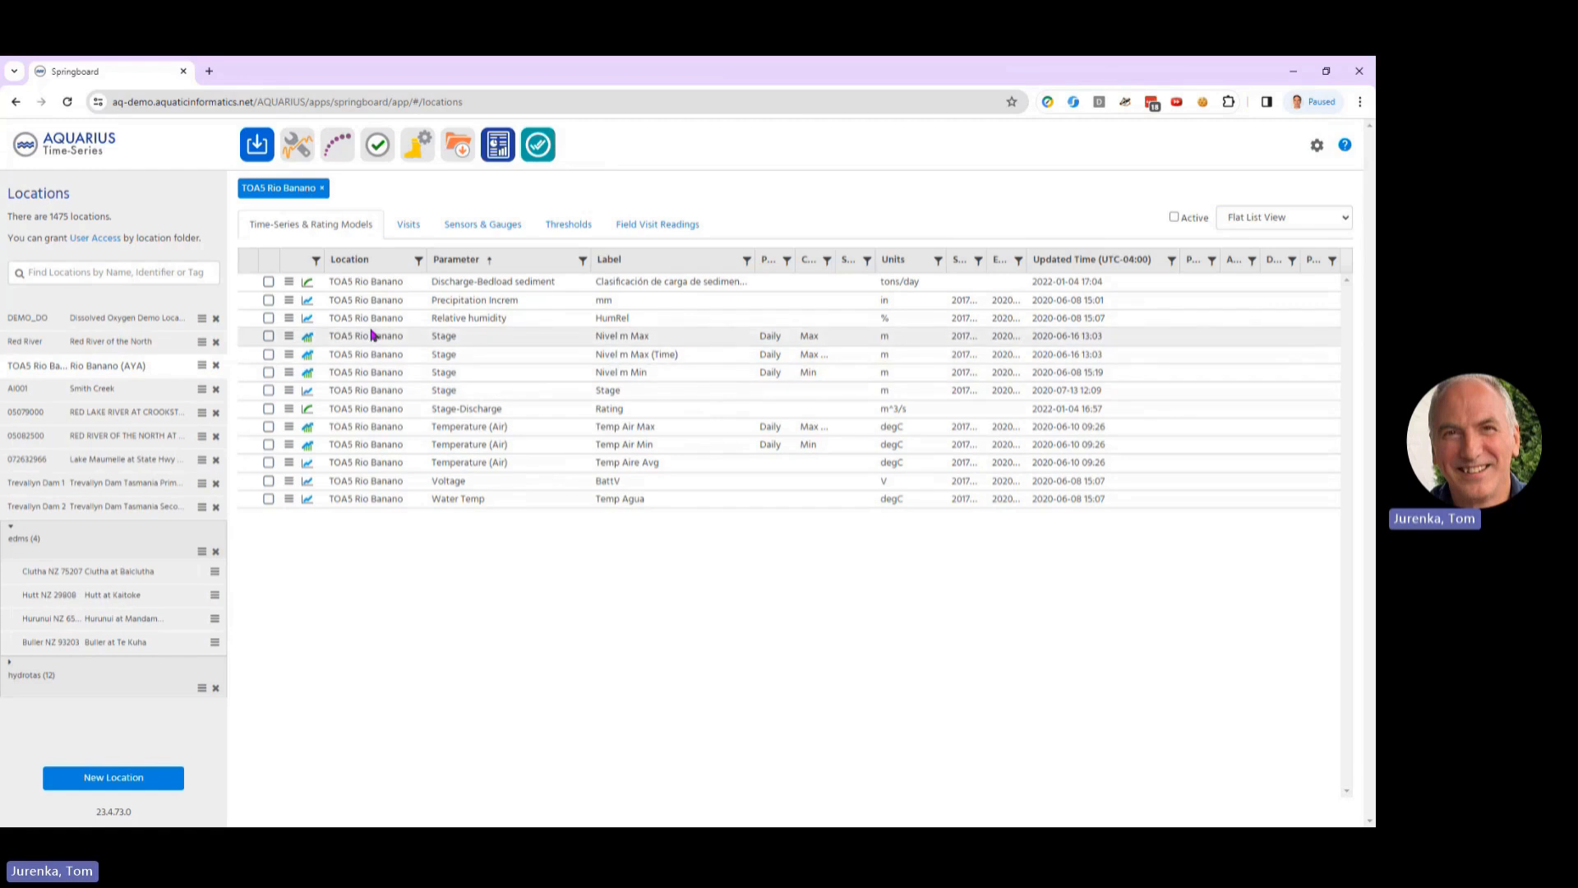
{"action": "left_click", "coordinate": [409, 225]}
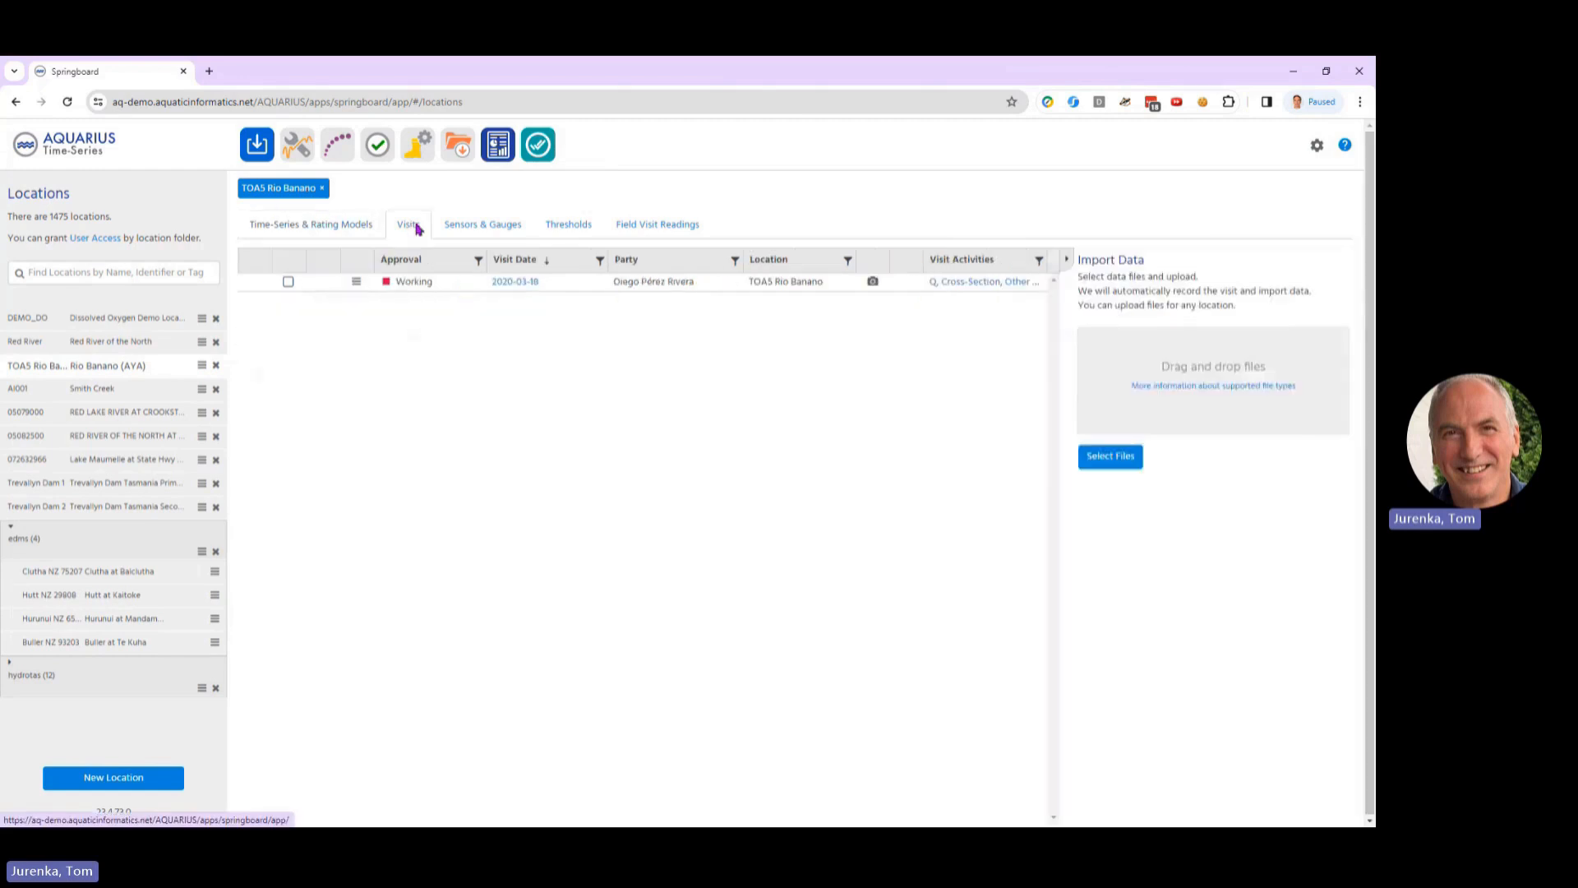
{"action": "left_click", "coordinate": [984, 284]}
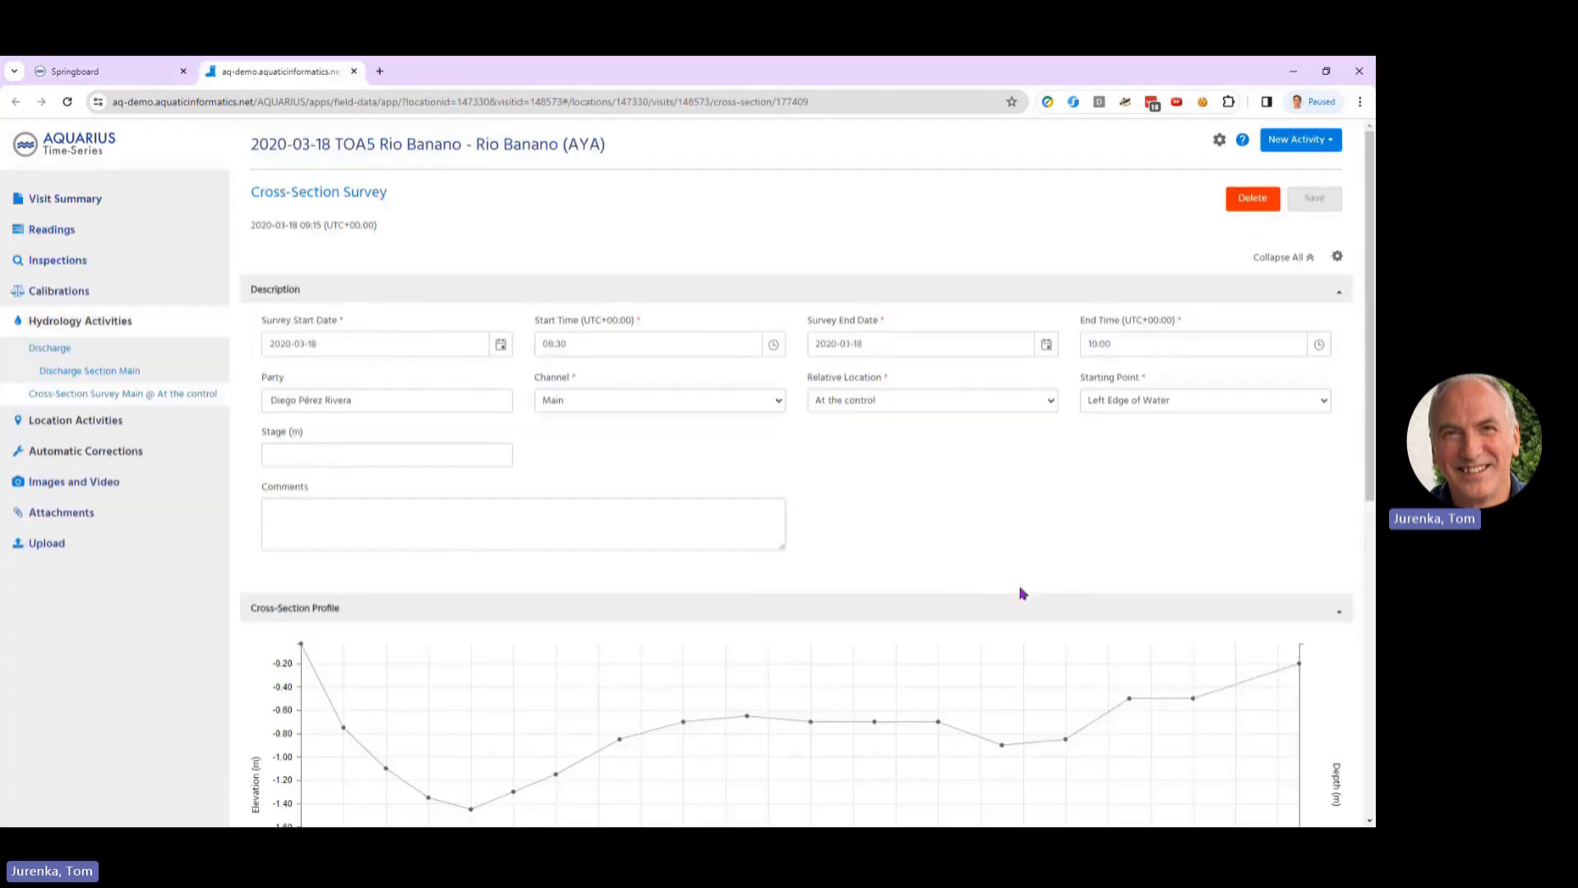
Step: Examine the cross-section survey's description, its profile chart and the table of surveyed points
{"action": "scroll", "coordinate": [1092, 617], "scroll_direction": "down", "scroll_amount": 4}
{"action": "scroll", "coordinate": [556, 539], "scroll_direction": "up", "scroll_amount": 3}
{"action": "scroll", "coordinate": [556, 539], "scroll_direction": "down", "scroll_amount": 6}
{"action": "scroll", "coordinate": [553, 564], "scroll_direction": "down", "scroll_amount": 3}
{"action": "scroll", "coordinate": [627, 599], "scroll_direction": "up", "scroll_amount": 3}
{"action": "scroll", "coordinate": [744, 258], "scroll_direction": "up", "scroll_amount": 1}
{"action": "scroll", "coordinate": [743, 259], "scroll_direction": "up", "scroll_amount": 5}
Step: Open the visit's main discharge section and examine its mid-section verticals, cross-section diagram, calculation technique and meter details
{"action": "left_click", "coordinate": [92, 245]}
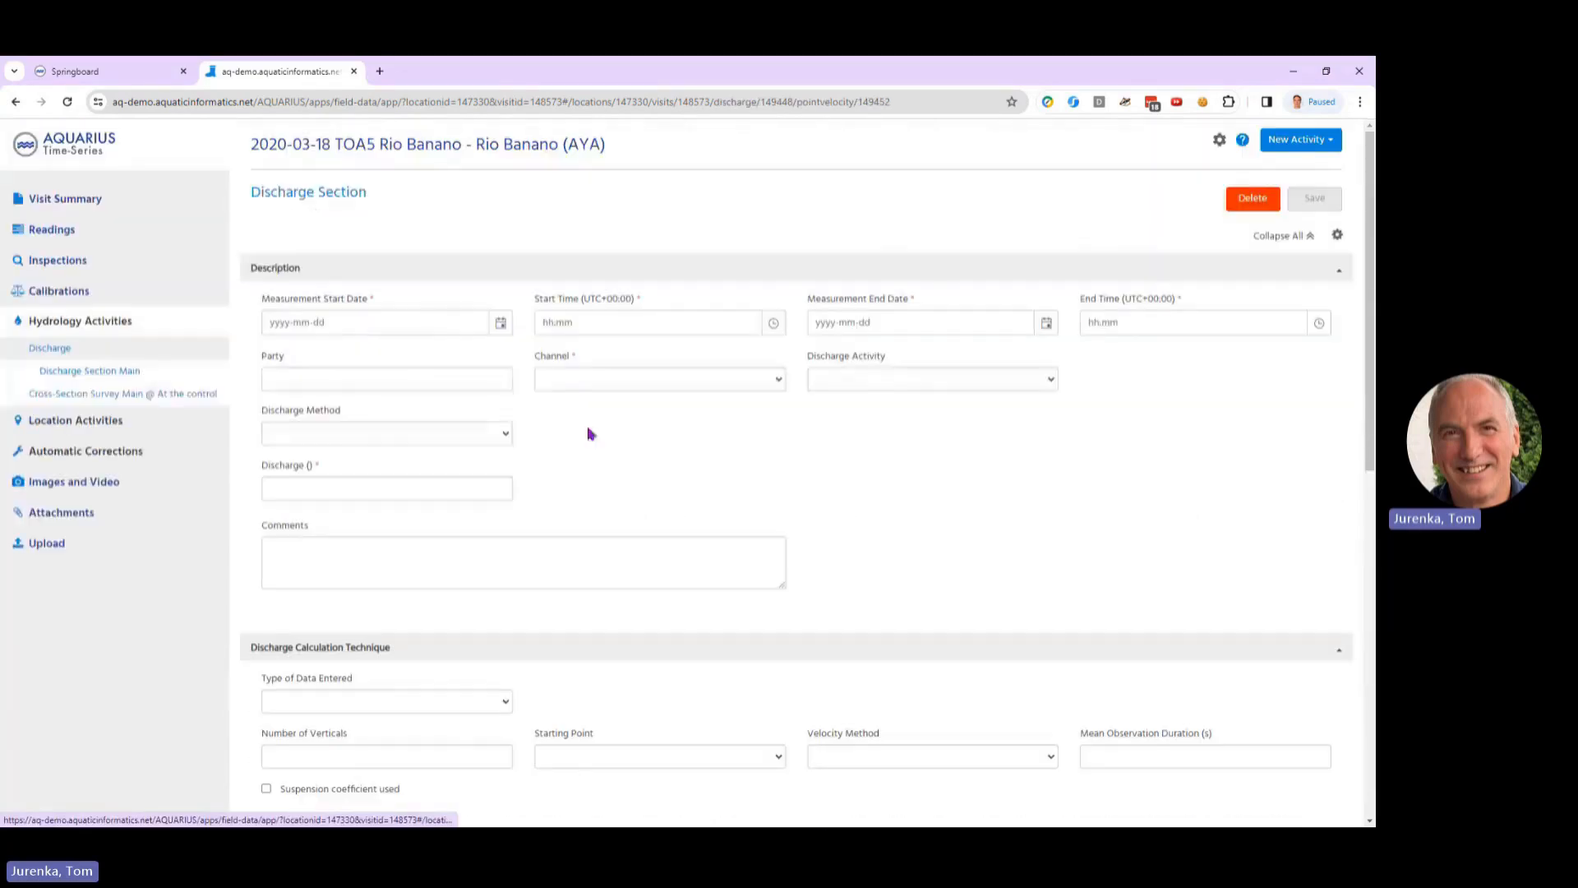
{"action": "scroll", "coordinate": [1240, 534], "scroll_direction": "down", "scroll_amount": 15}
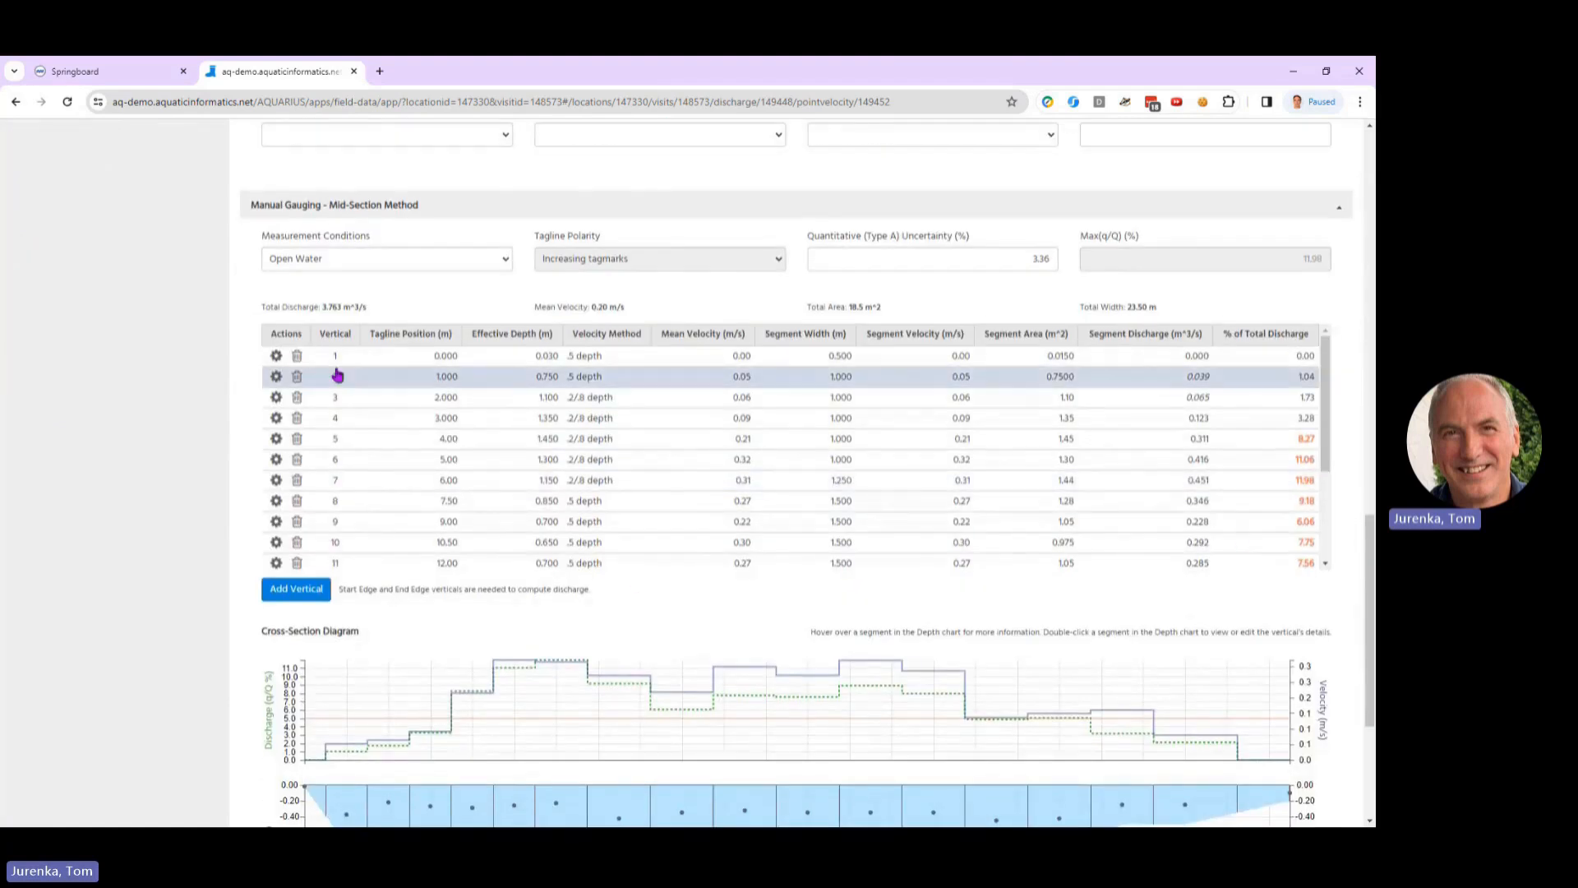
{"action": "scroll", "coordinate": [792, 514], "scroll_direction": "down", "scroll_amount": 2}
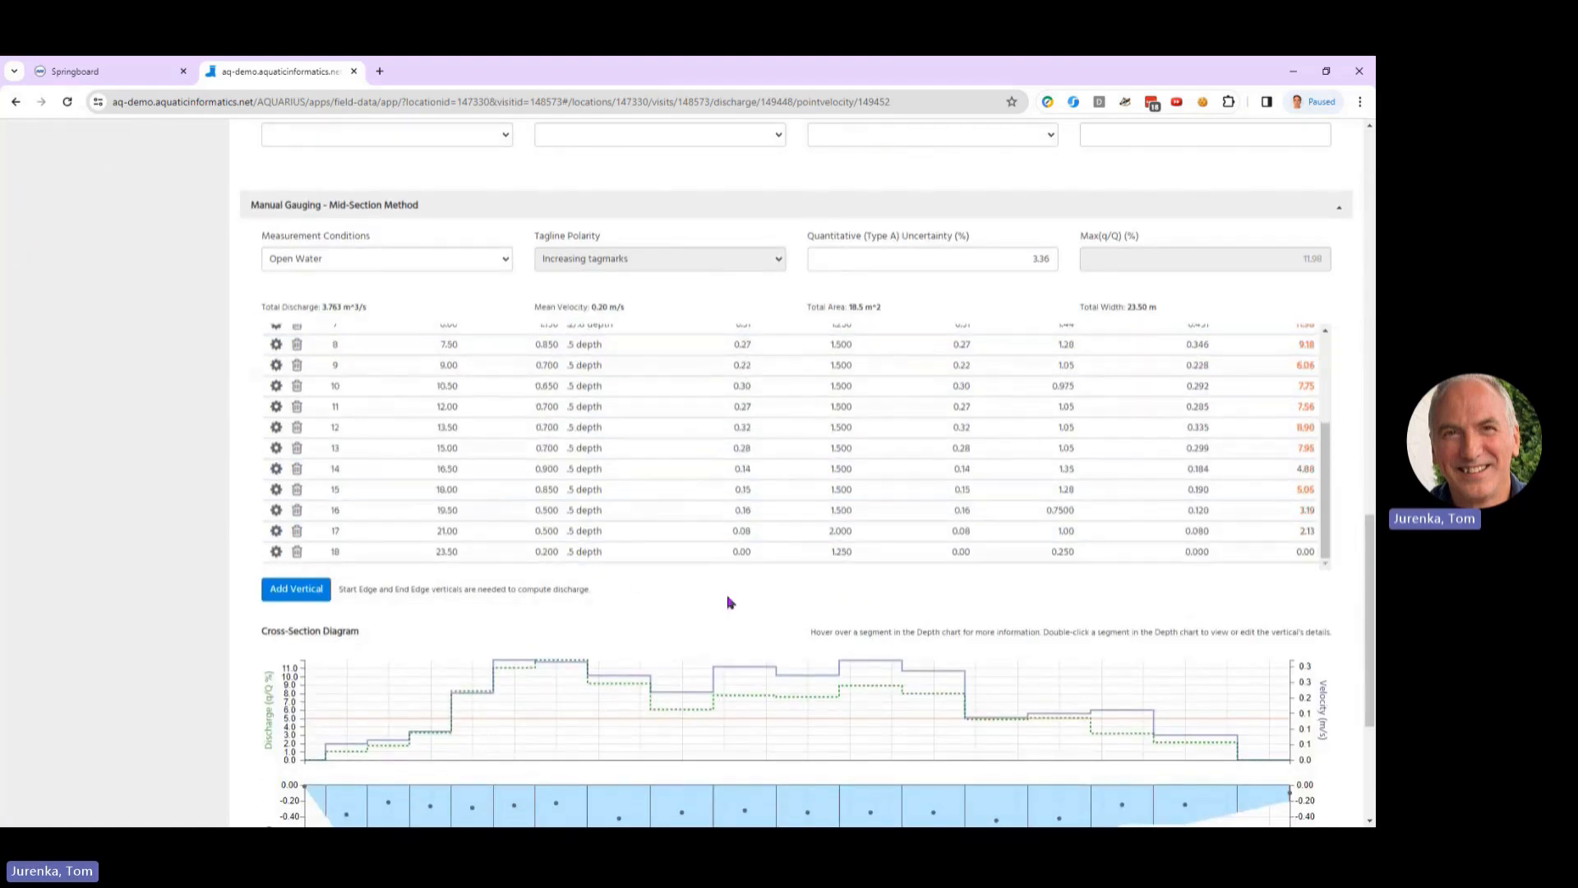
{"action": "scroll", "coordinate": [1042, 672], "scroll_direction": "down", "scroll_amount": 2}
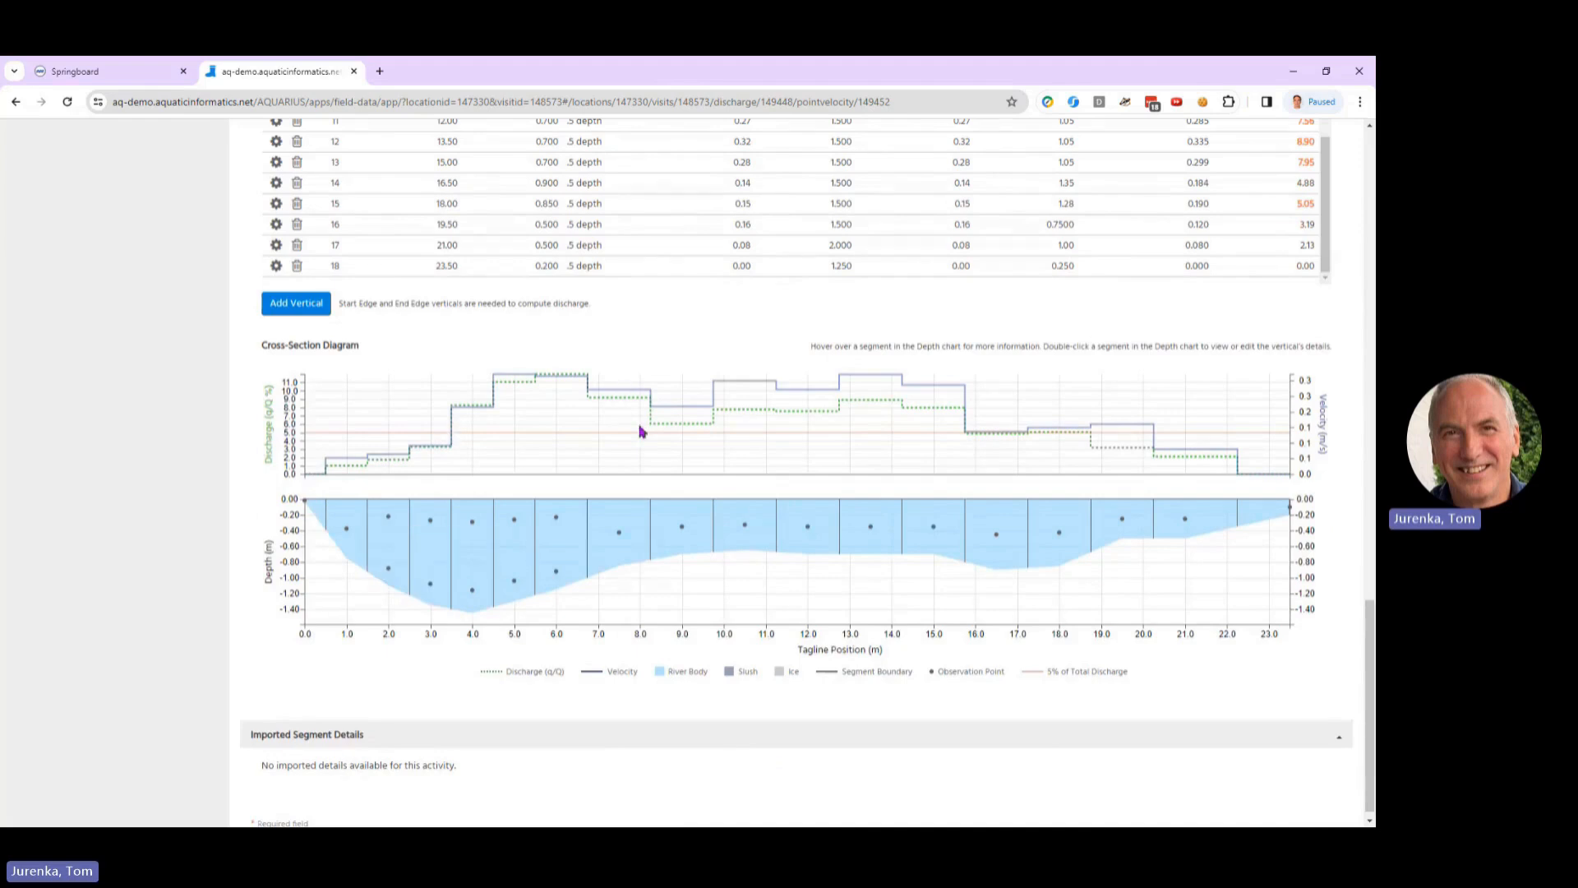
{"action": "mouse_move", "coordinate": [921, 538]}
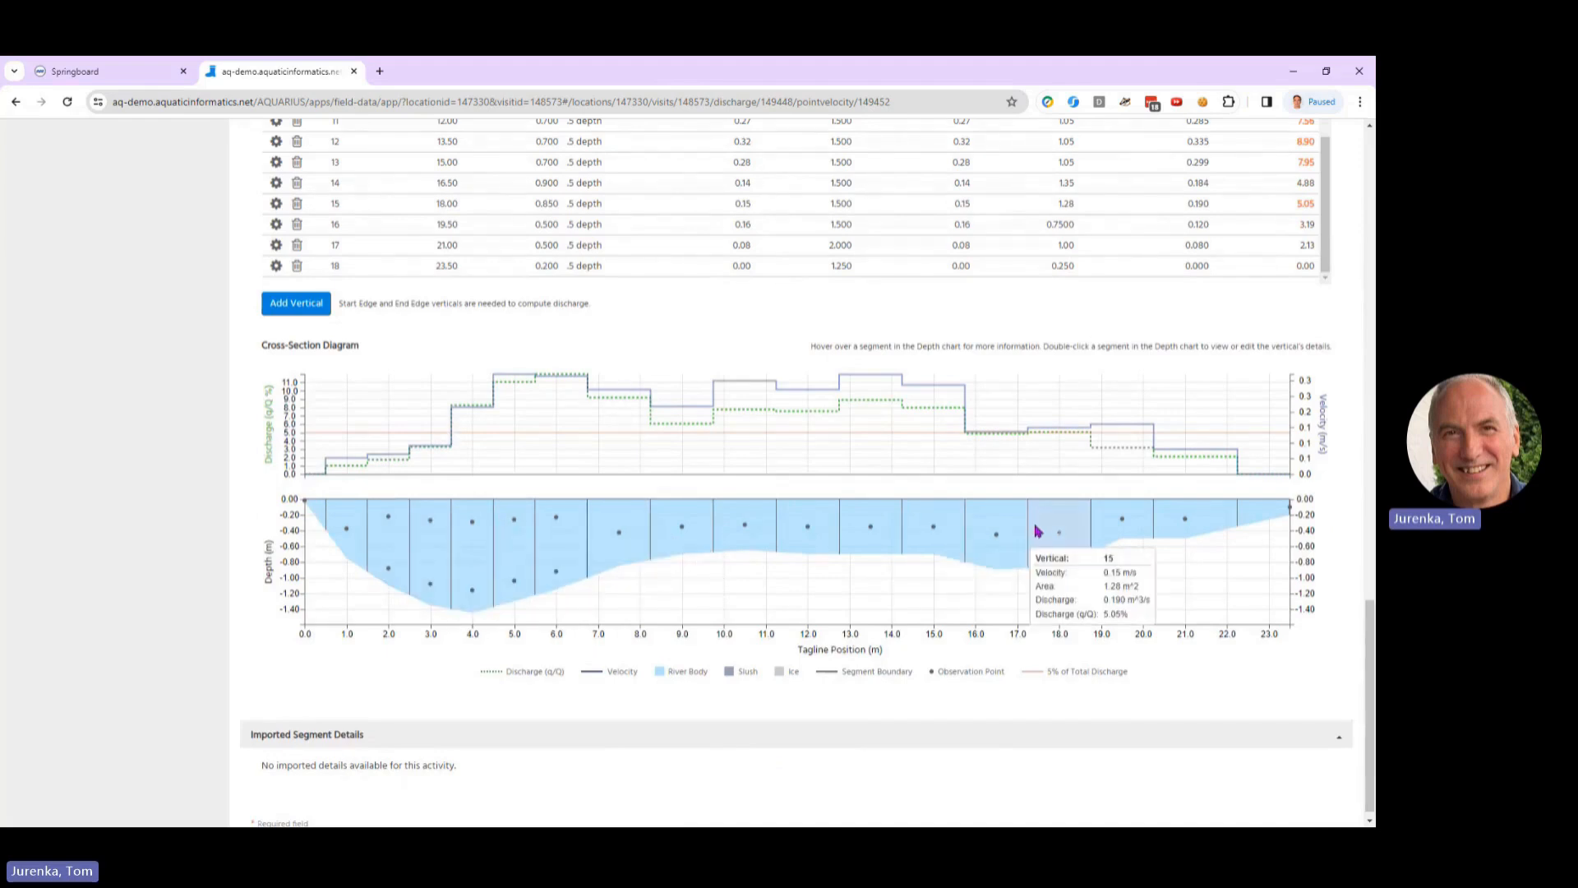
{"action": "scroll", "coordinate": [842, 440], "scroll_direction": "up", "scroll_amount": 8}
{"action": "scroll", "coordinate": [843, 440], "scroll_direction": "up", "scroll_amount": 7}
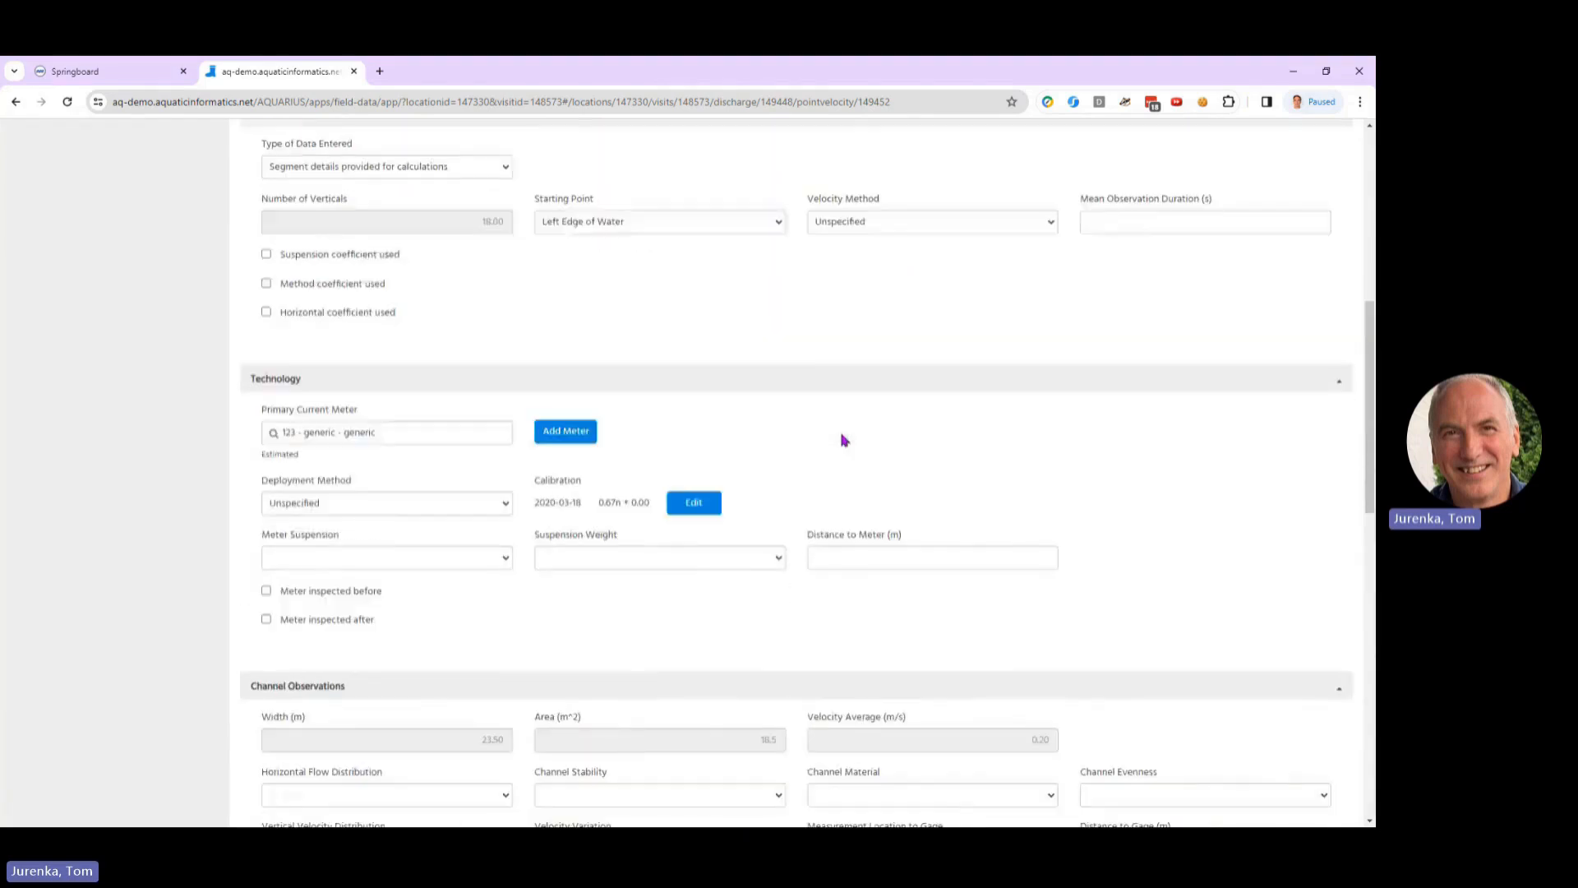
{"action": "scroll", "coordinate": [843, 439], "scroll_direction": "down", "scroll_amount": 3}
{"action": "scroll", "coordinate": [842, 440], "scroll_direction": "up", "scroll_amount": 4}
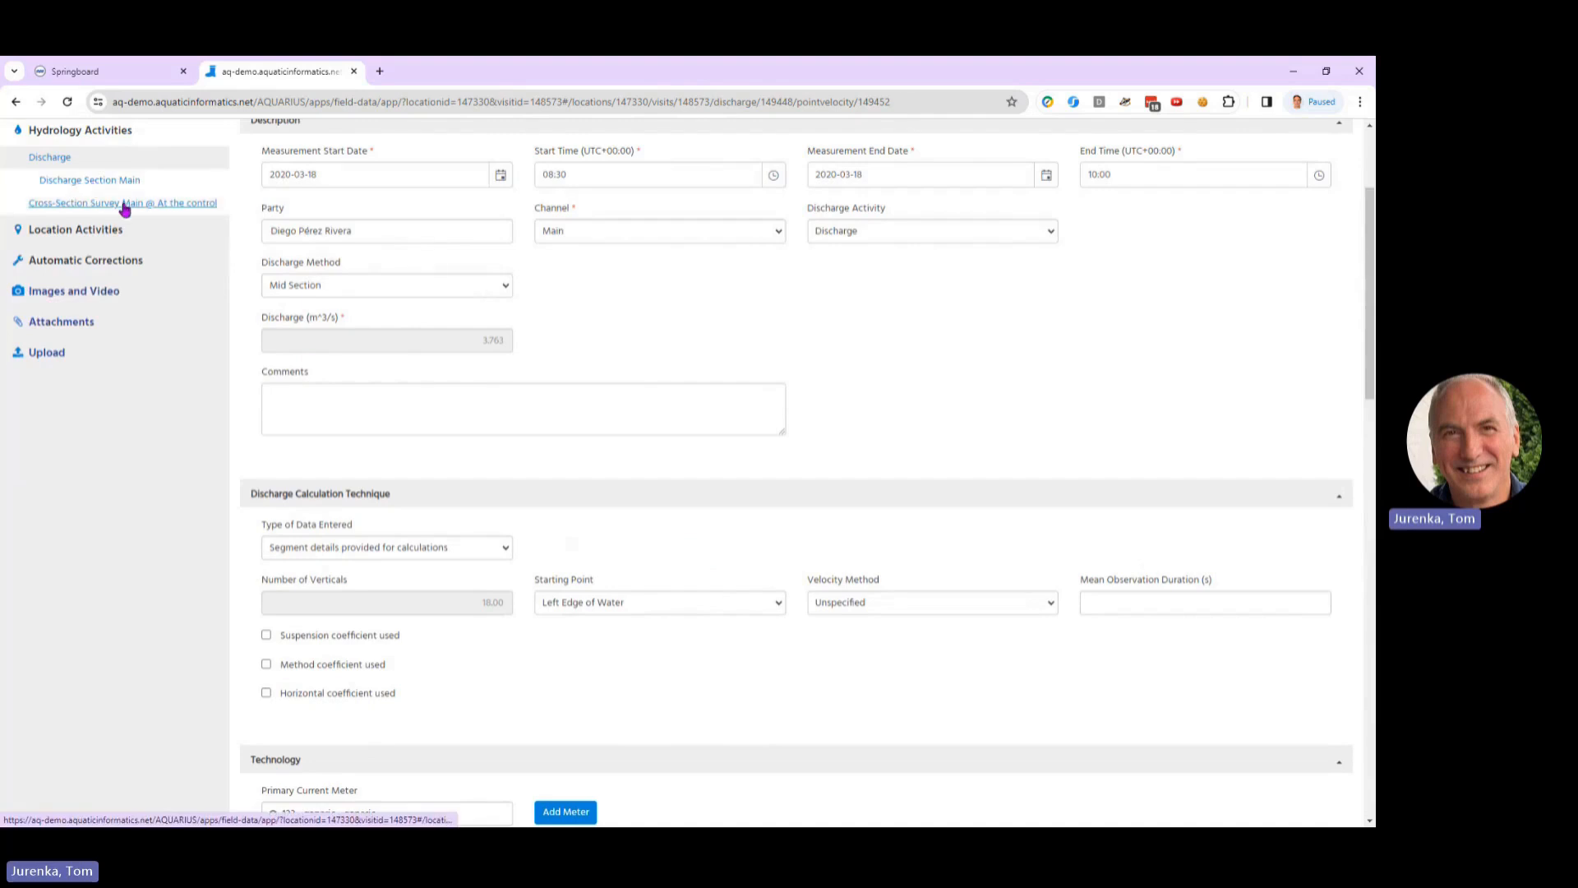
{"action": "scroll", "coordinate": [546, 526], "scroll_direction": "down", "scroll_amount": 4}
{"action": "scroll", "coordinate": [573, 379], "scroll_direction": "up", "scroll_amount": 4}
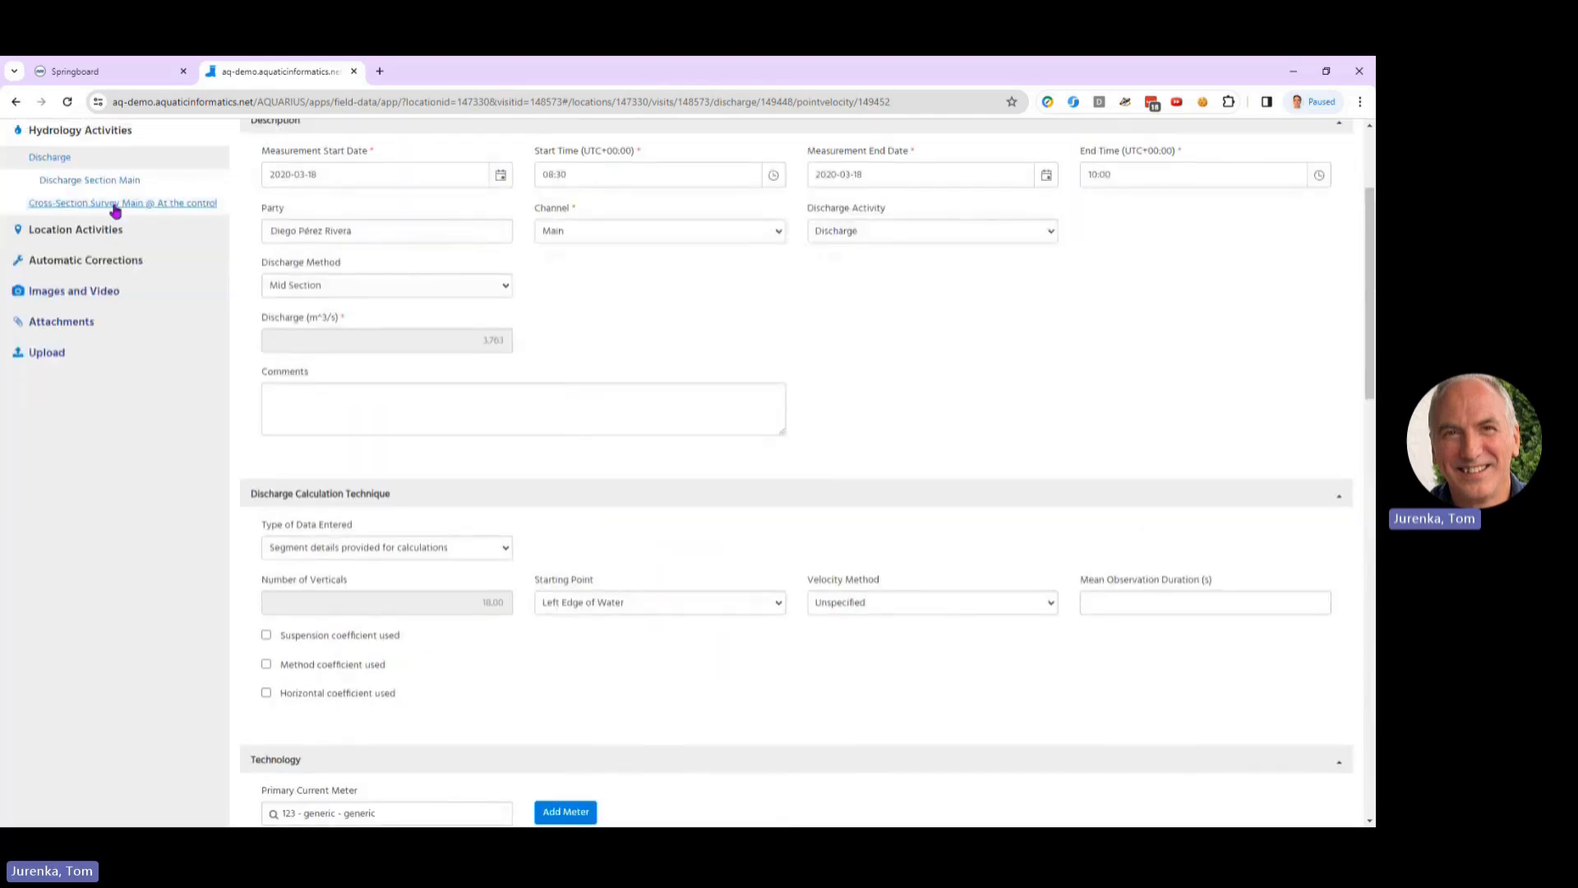
Step: Return to the main cross-section survey at the control and open its profile in the Rating Review Tool
{"action": "left_click", "coordinate": [111, 202]}
{"action": "scroll", "coordinate": [451, 452], "scroll_direction": "down", "scroll_amount": 5}
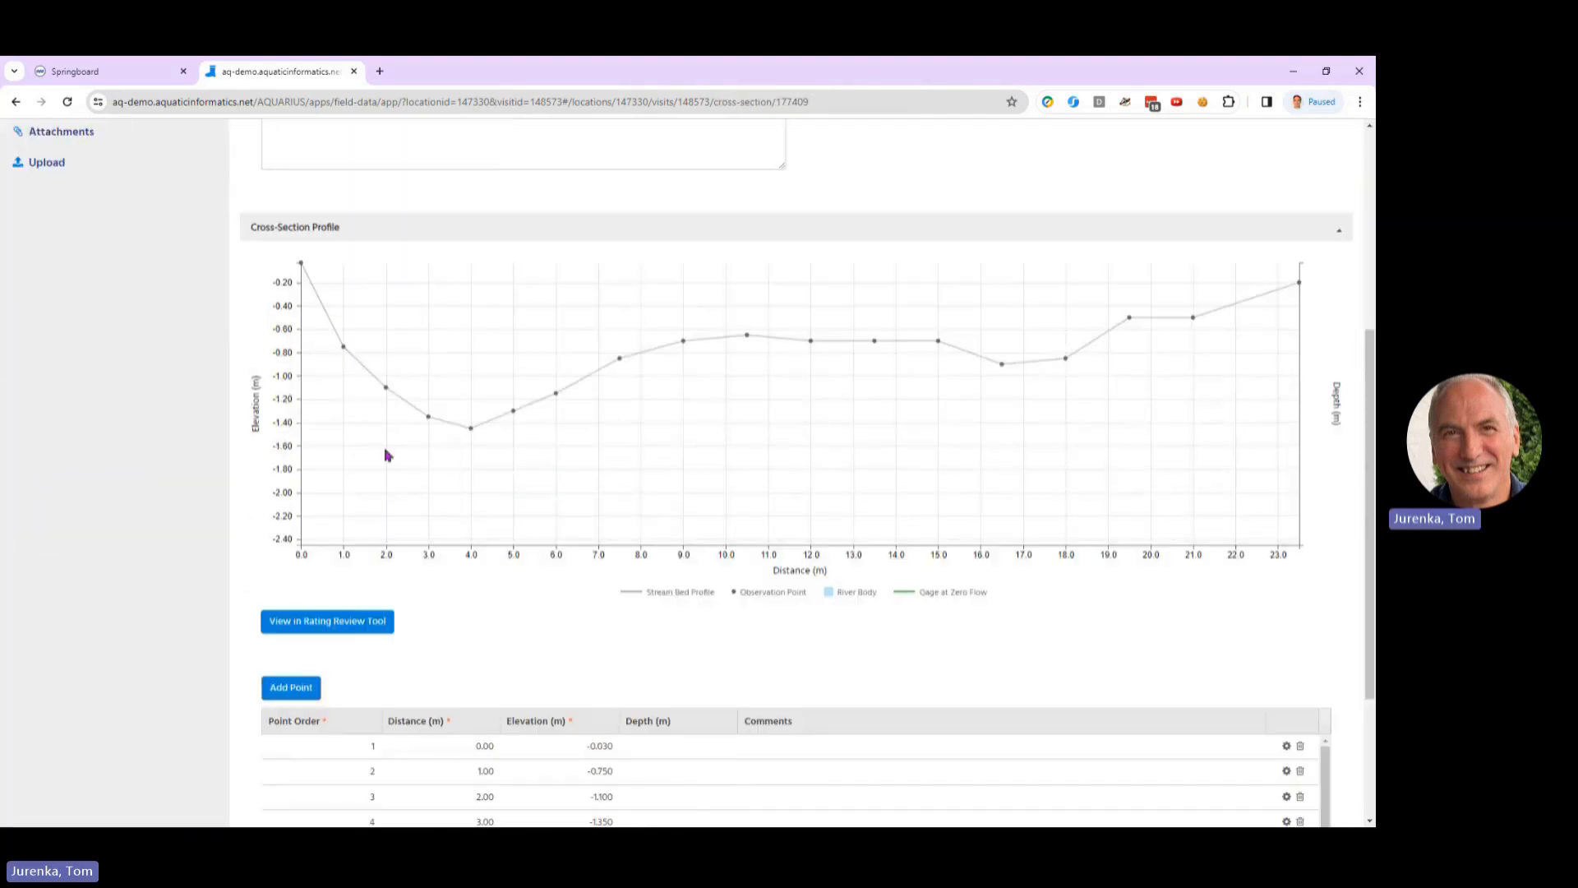
{"action": "left_click", "coordinate": [355, 622]}
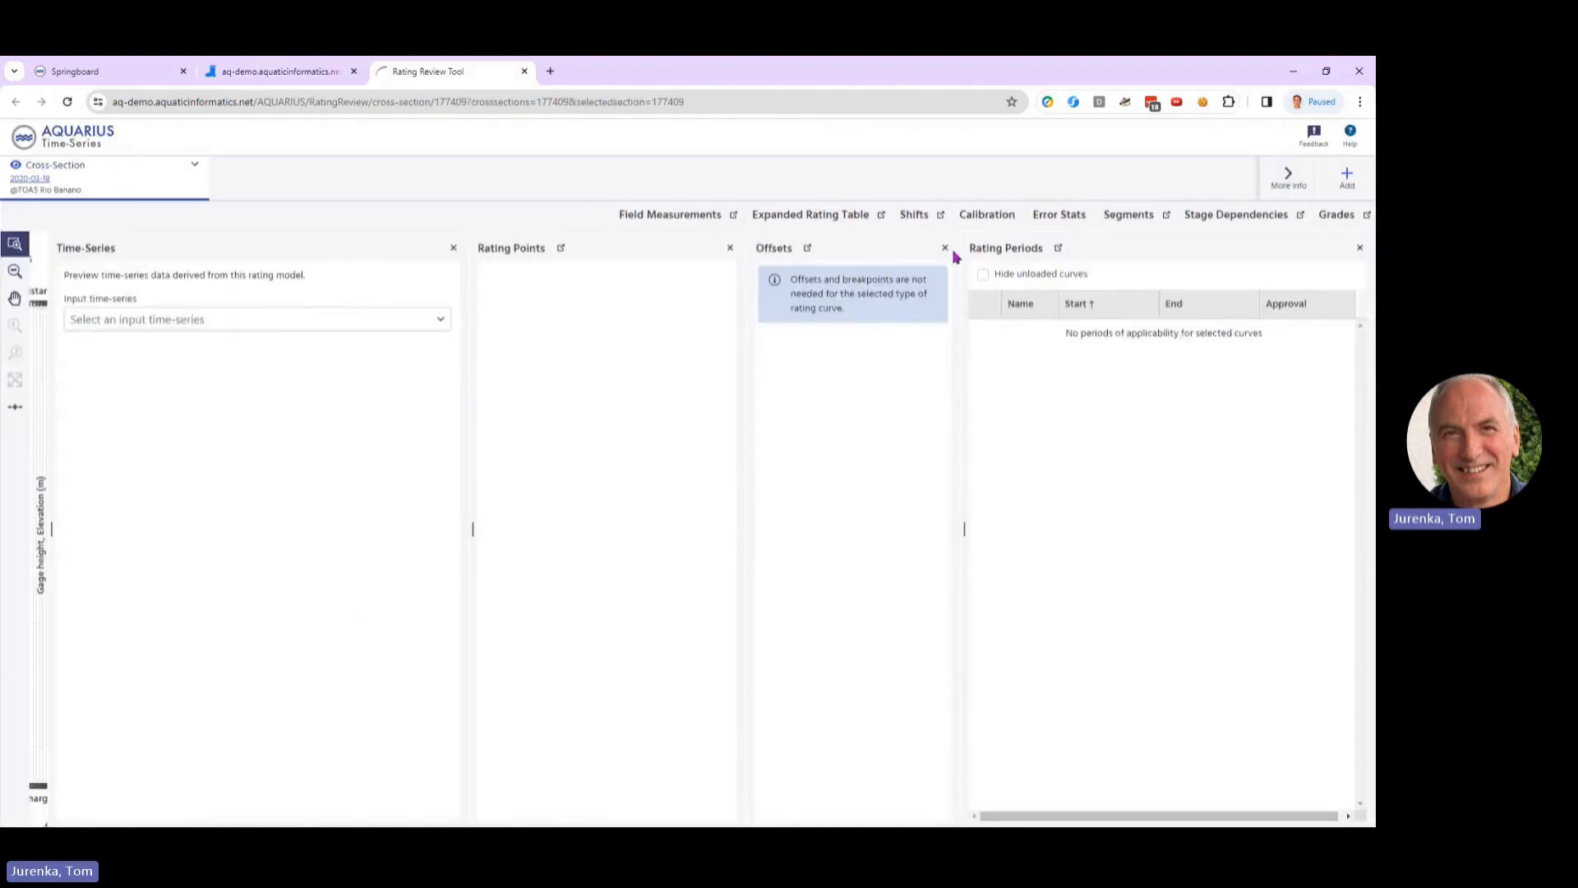
Step: Close the Time-Series, Rating Points, Offsets and Rating Periods panes so the cross-section chart fills the workspace
{"action": "left_click", "coordinate": [945, 249]}
{"action": "left_click", "coordinate": [671, 249]}
{"action": "left_click", "coordinate": [944, 249]}
{"action": "left_click", "coordinate": [1360, 247]}
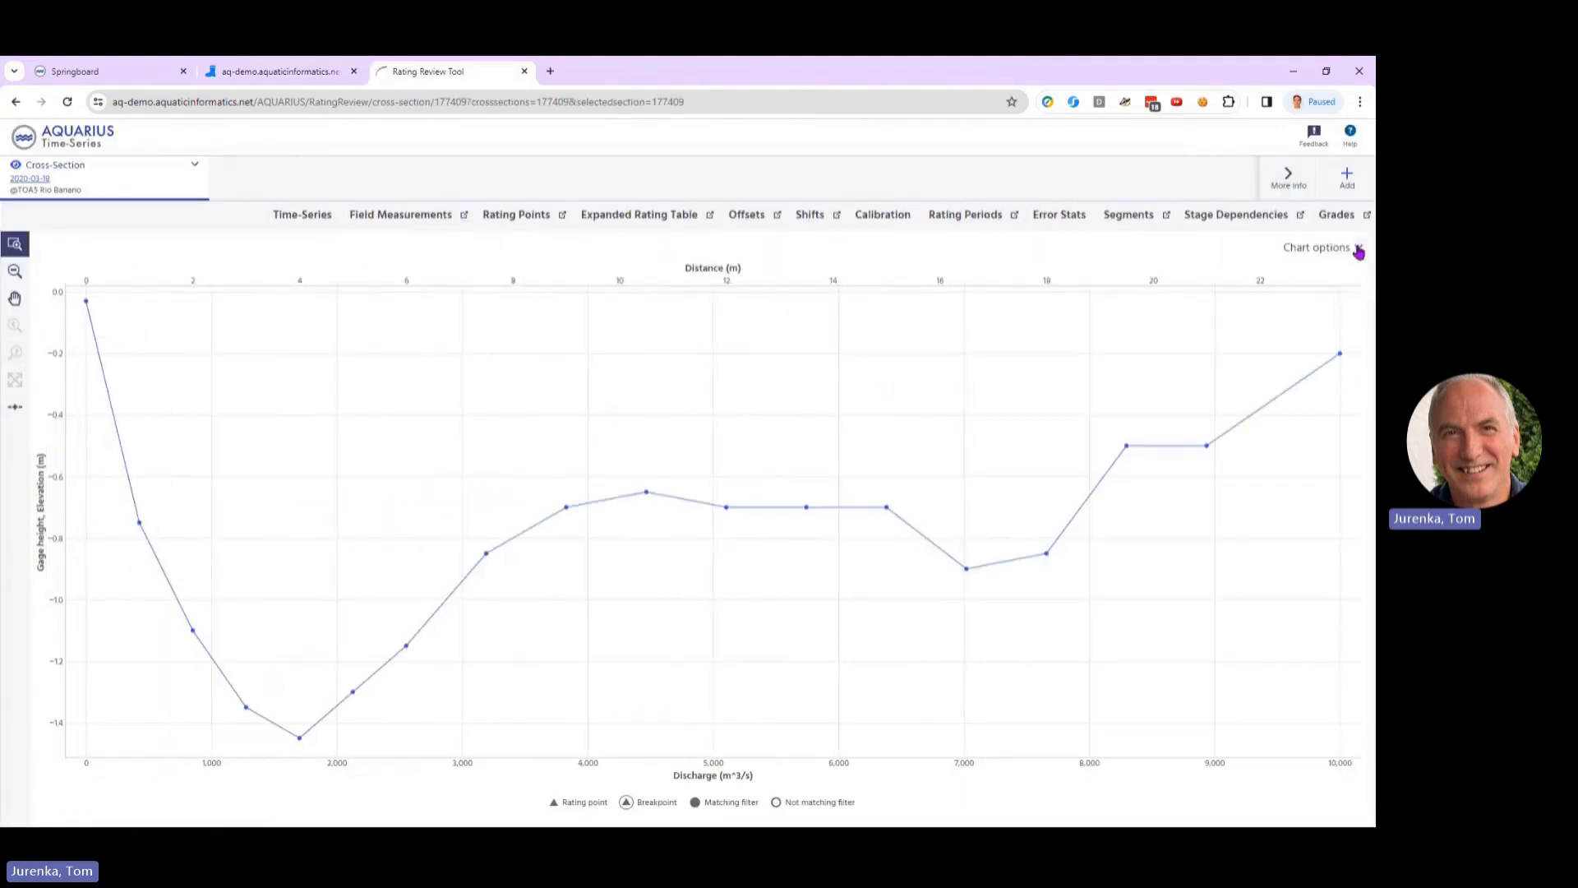
Step: Try to preview a two-segment rating curve split at about -0.65 m, with Segment 1's velocity coefficient calculated from slope and roughness
{"action": "left_click", "coordinate": [14, 406]}
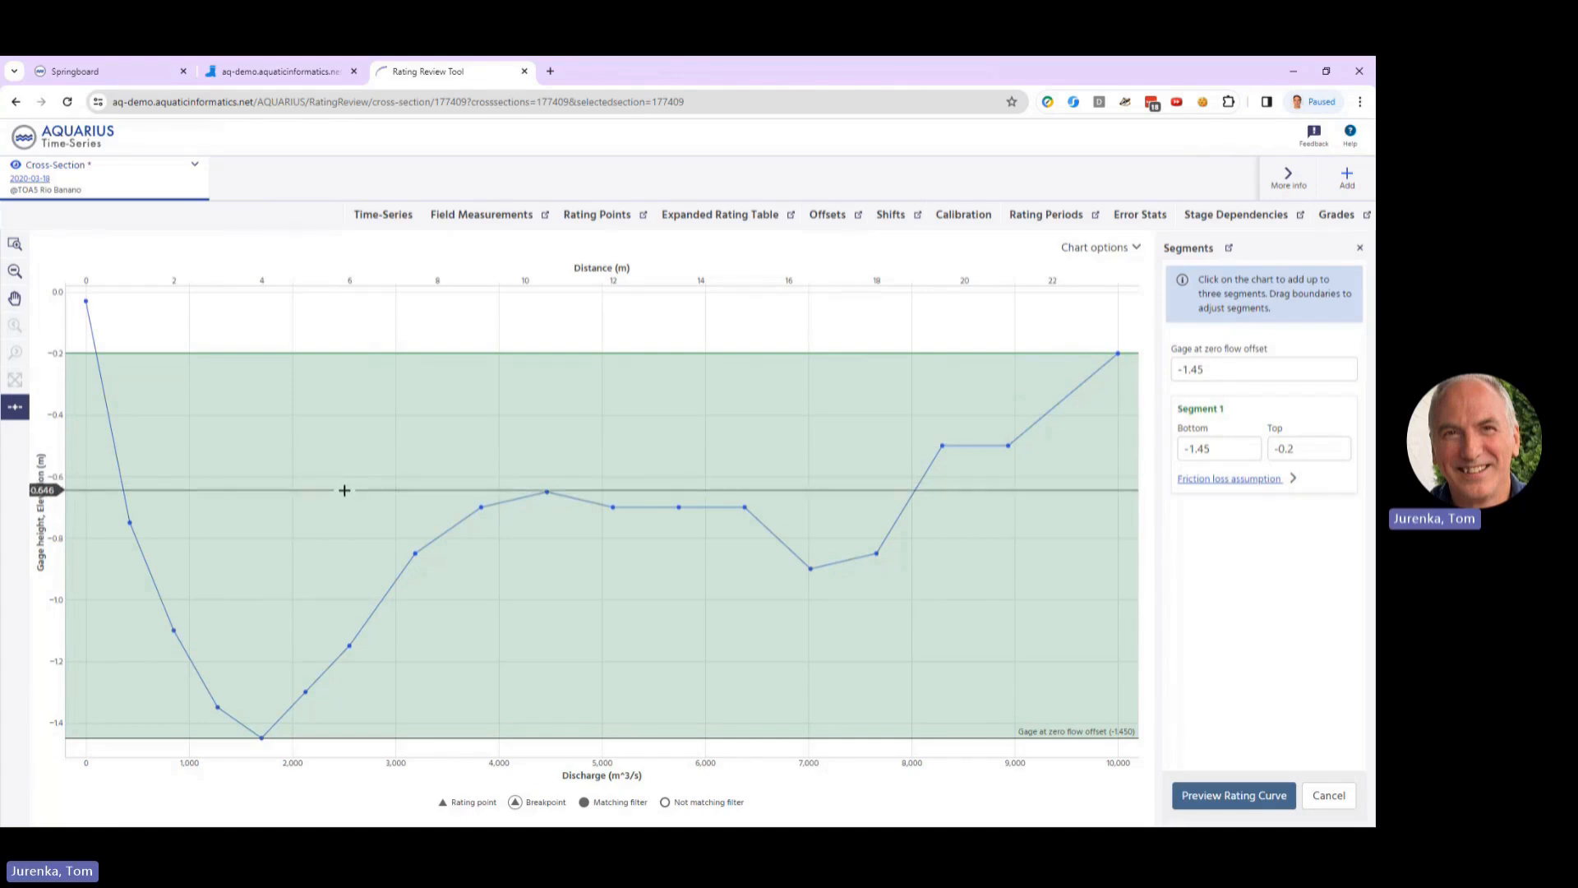
{"action": "left_click", "coordinate": [344, 490]}
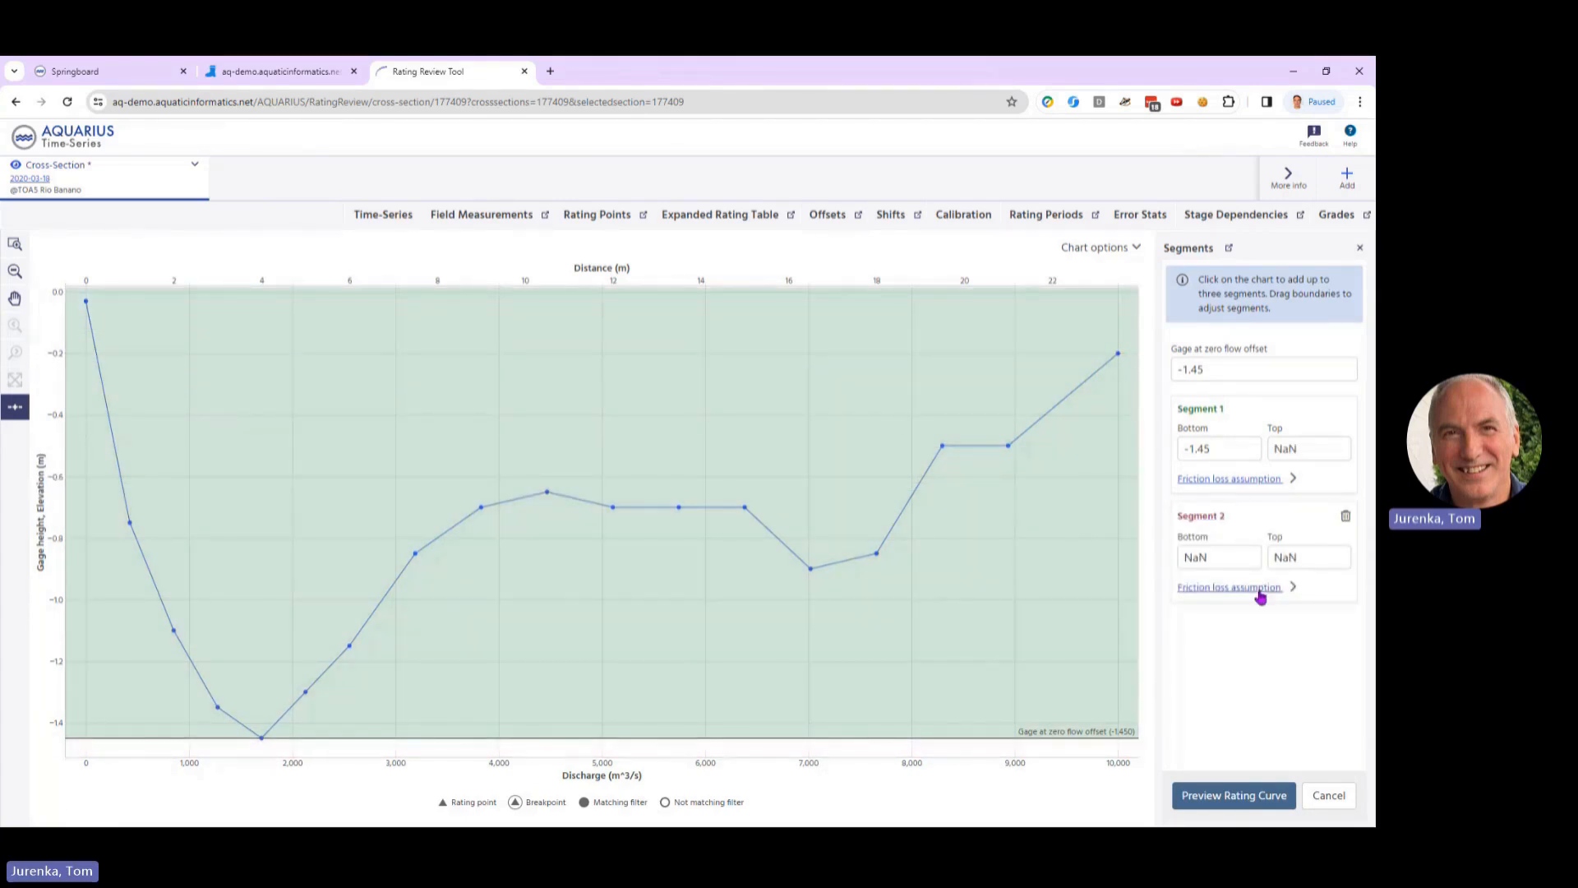
{"action": "left_click", "coordinate": [1259, 588]}
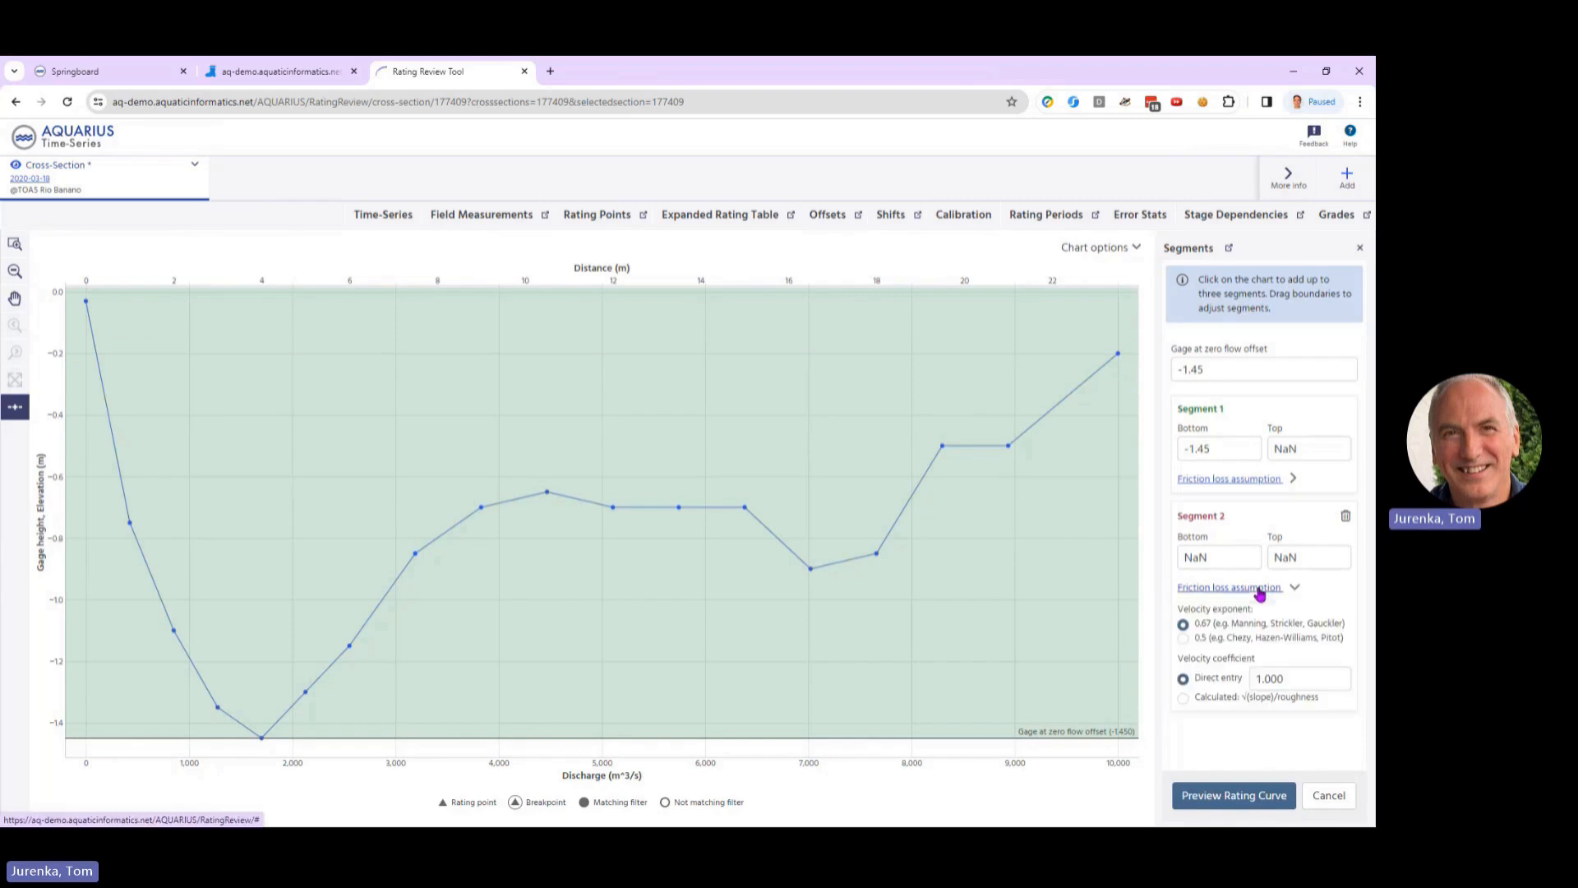
{"action": "left_click", "coordinate": [1248, 478]}
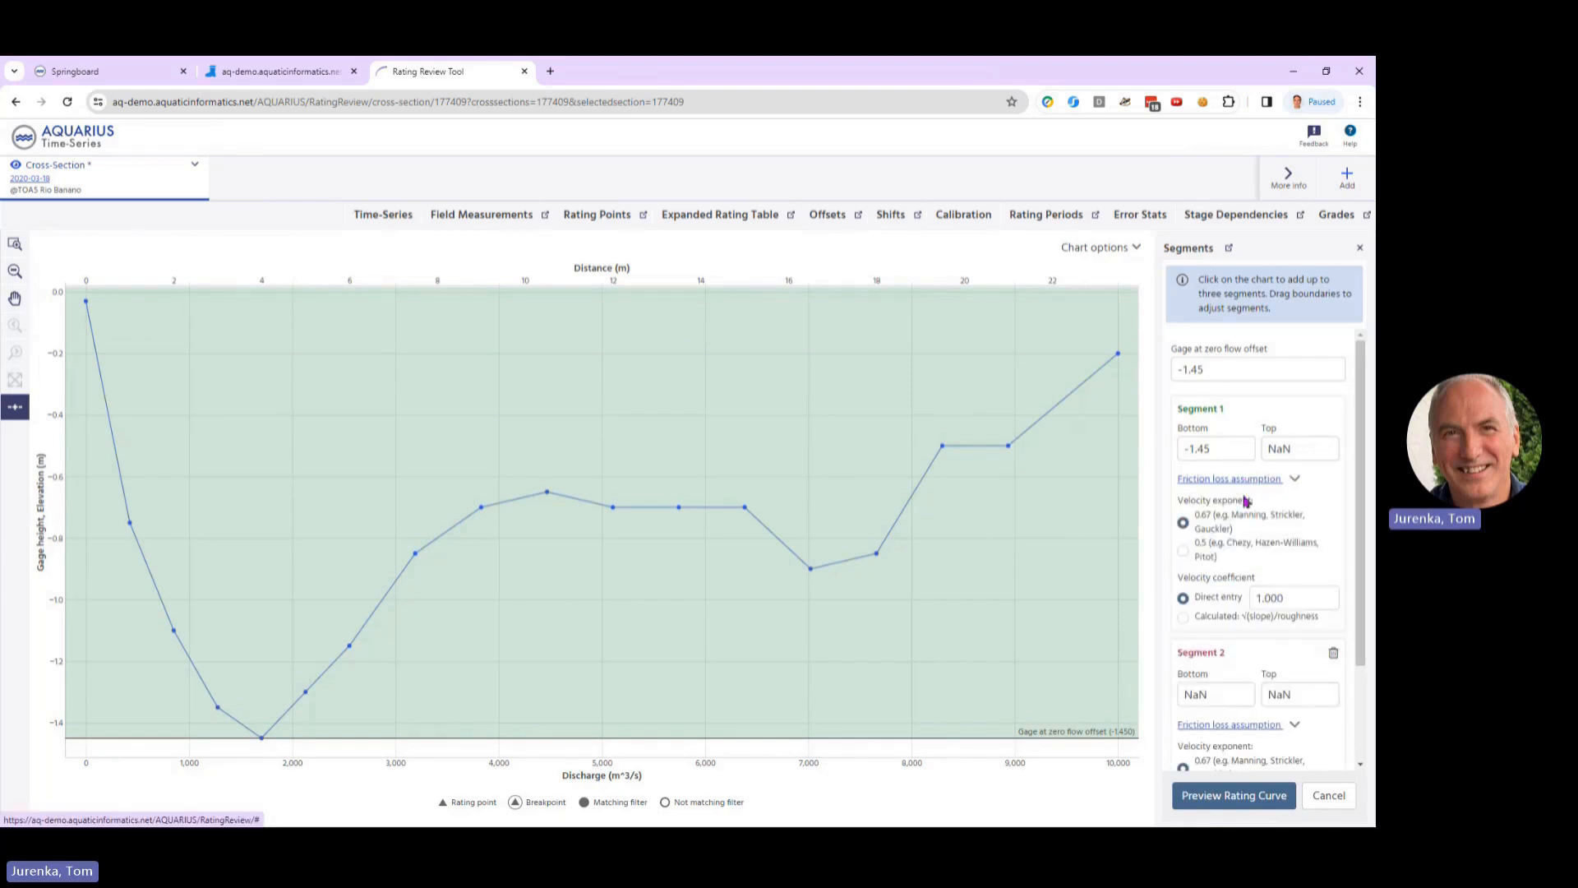
{"action": "left_click", "coordinate": [1187, 618]}
{"action": "scroll", "coordinate": [1241, 635], "scroll_direction": "down", "scroll_amount": 3}
{"action": "left_click", "coordinate": [1292, 808]}
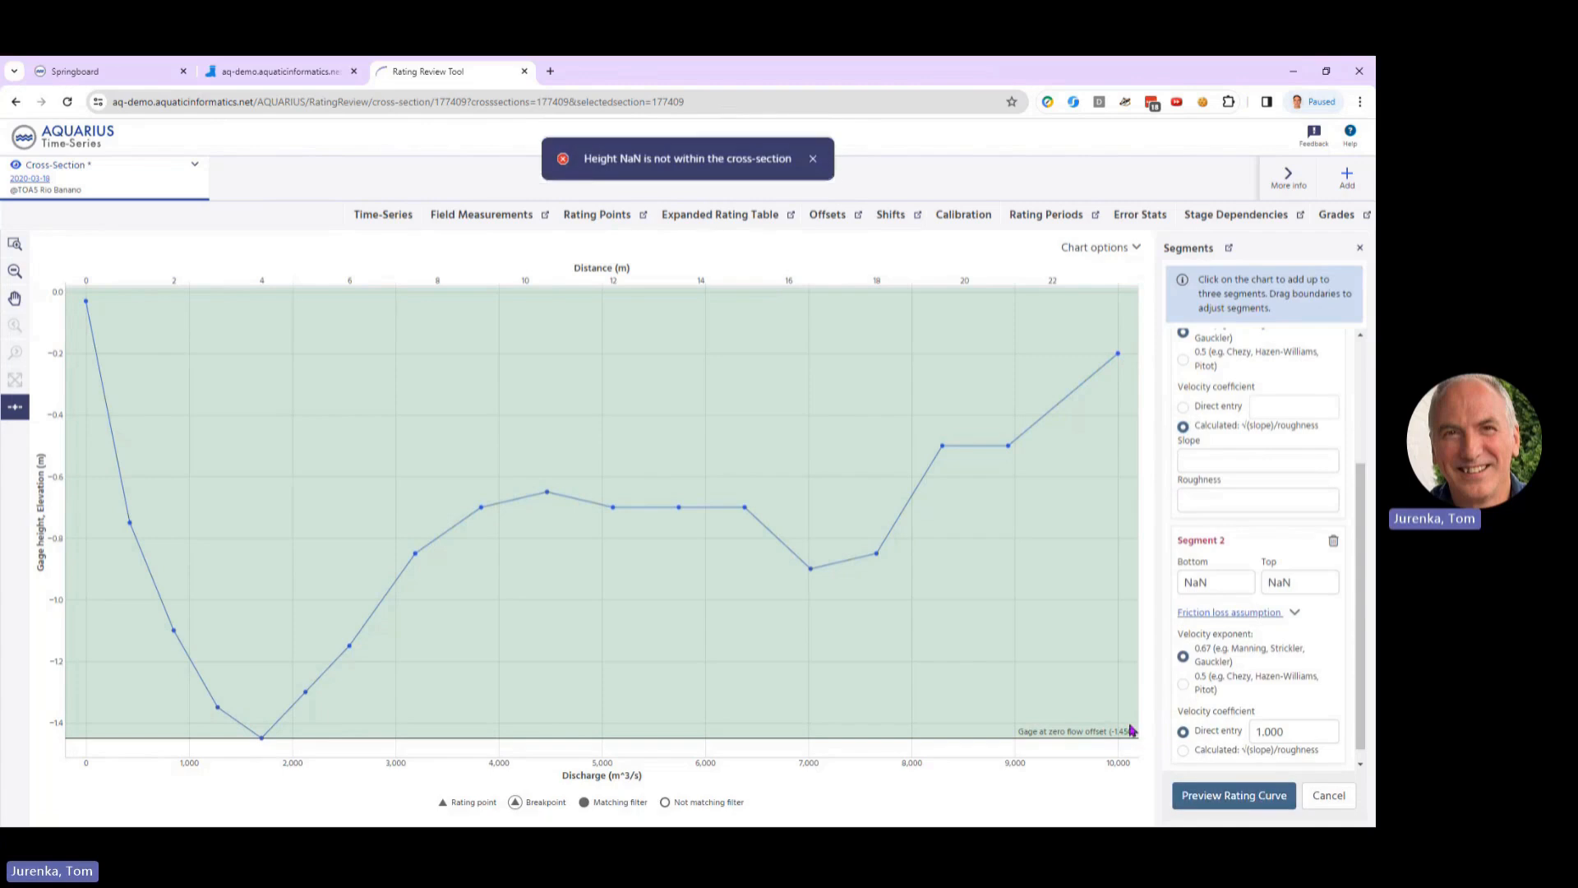
Step: Review the visit's discharge section again, return to the cross-section survey and reopen its profile in the Rating Review Tool
{"action": "scroll", "coordinate": [613, 476], "scroll_direction": "up", "scroll_amount": 7}
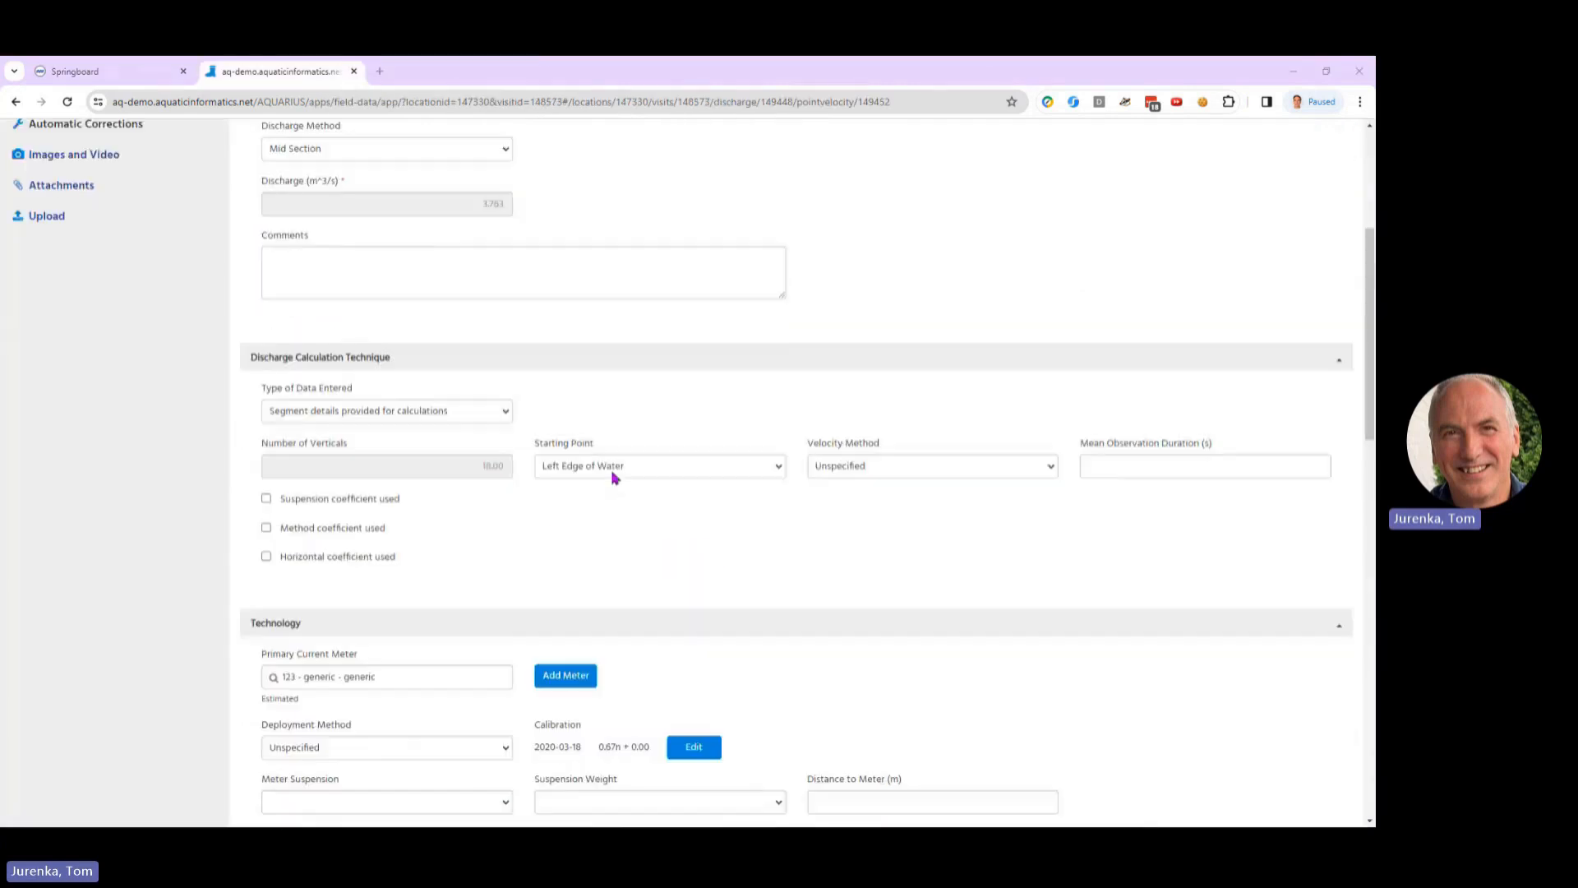
{"action": "scroll", "coordinate": [615, 477], "scroll_direction": "down", "scroll_amount": 4}
{"action": "scroll", "coordinate": [612, 477], "scroll_direction": "down", "scroll_amount": 12}
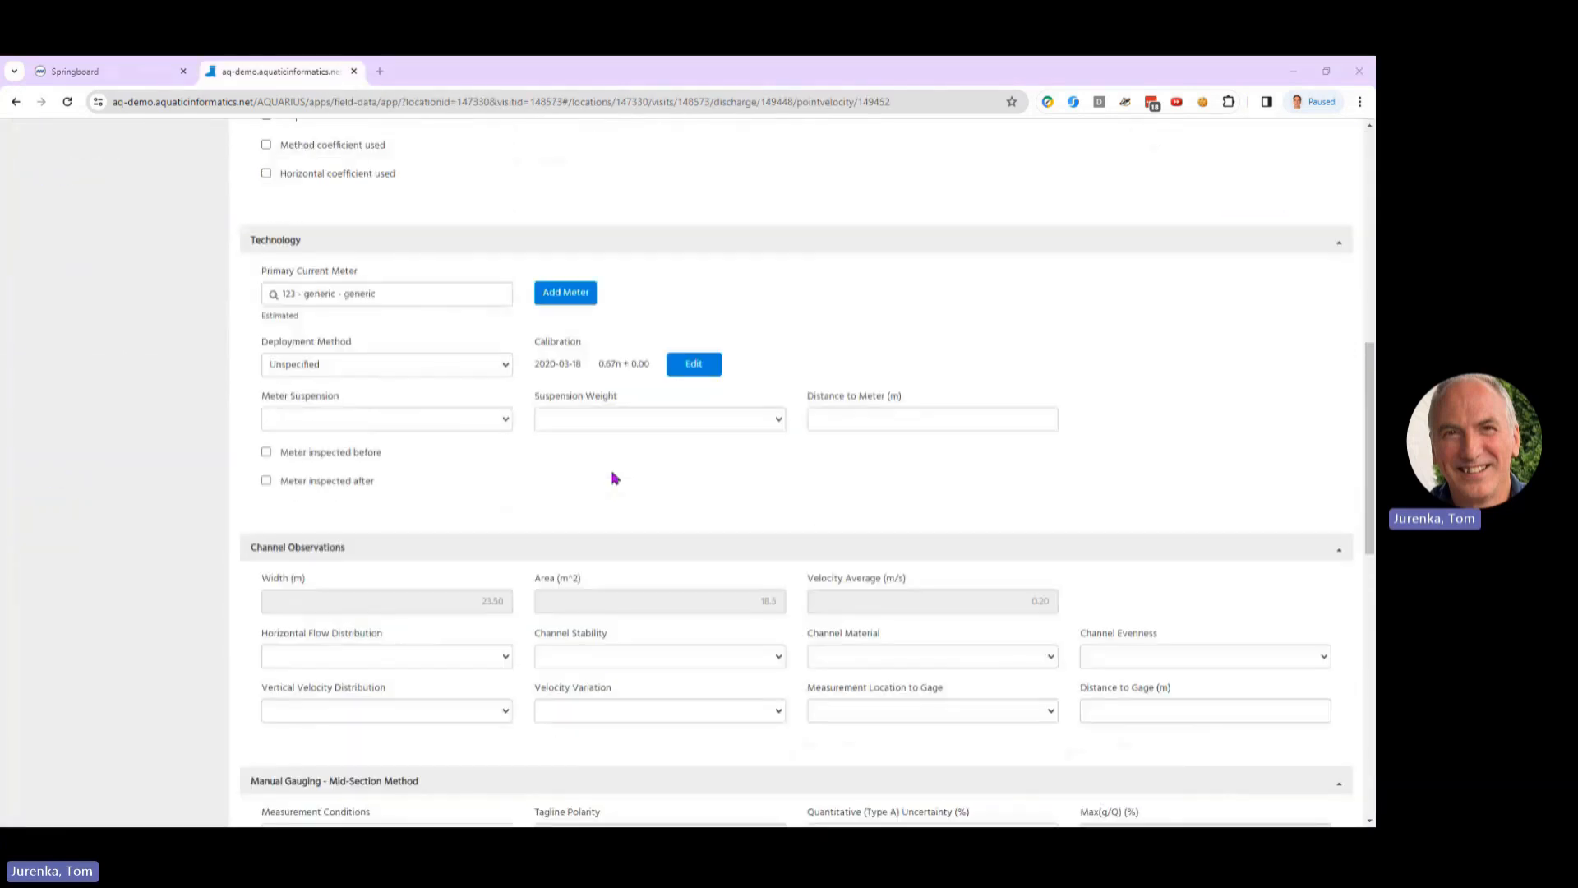
{"action": "scroll", "coordinate": [589, 542], "scroll_direction": "down", "scroll_amount": 4}
{"action": "scroll", "coordinate": [595, 683], "scroll_direction": "up", "scroll_amount": 18}
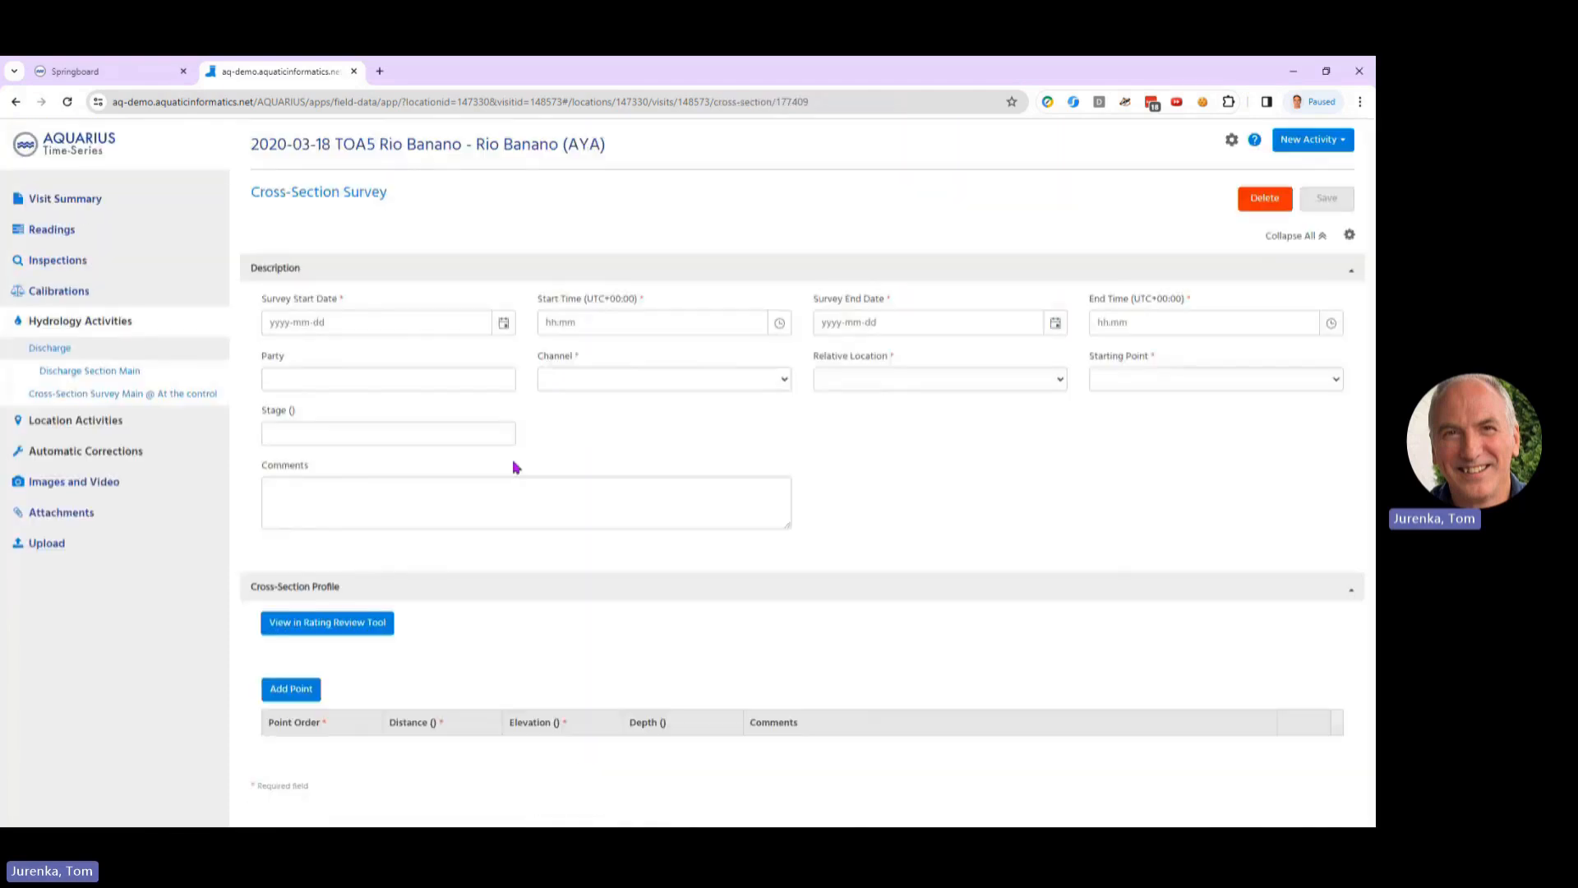
{"action": "scroll", "coordinate": [592, 564], "scroll_direction": "down", "scroll_amount": 5}
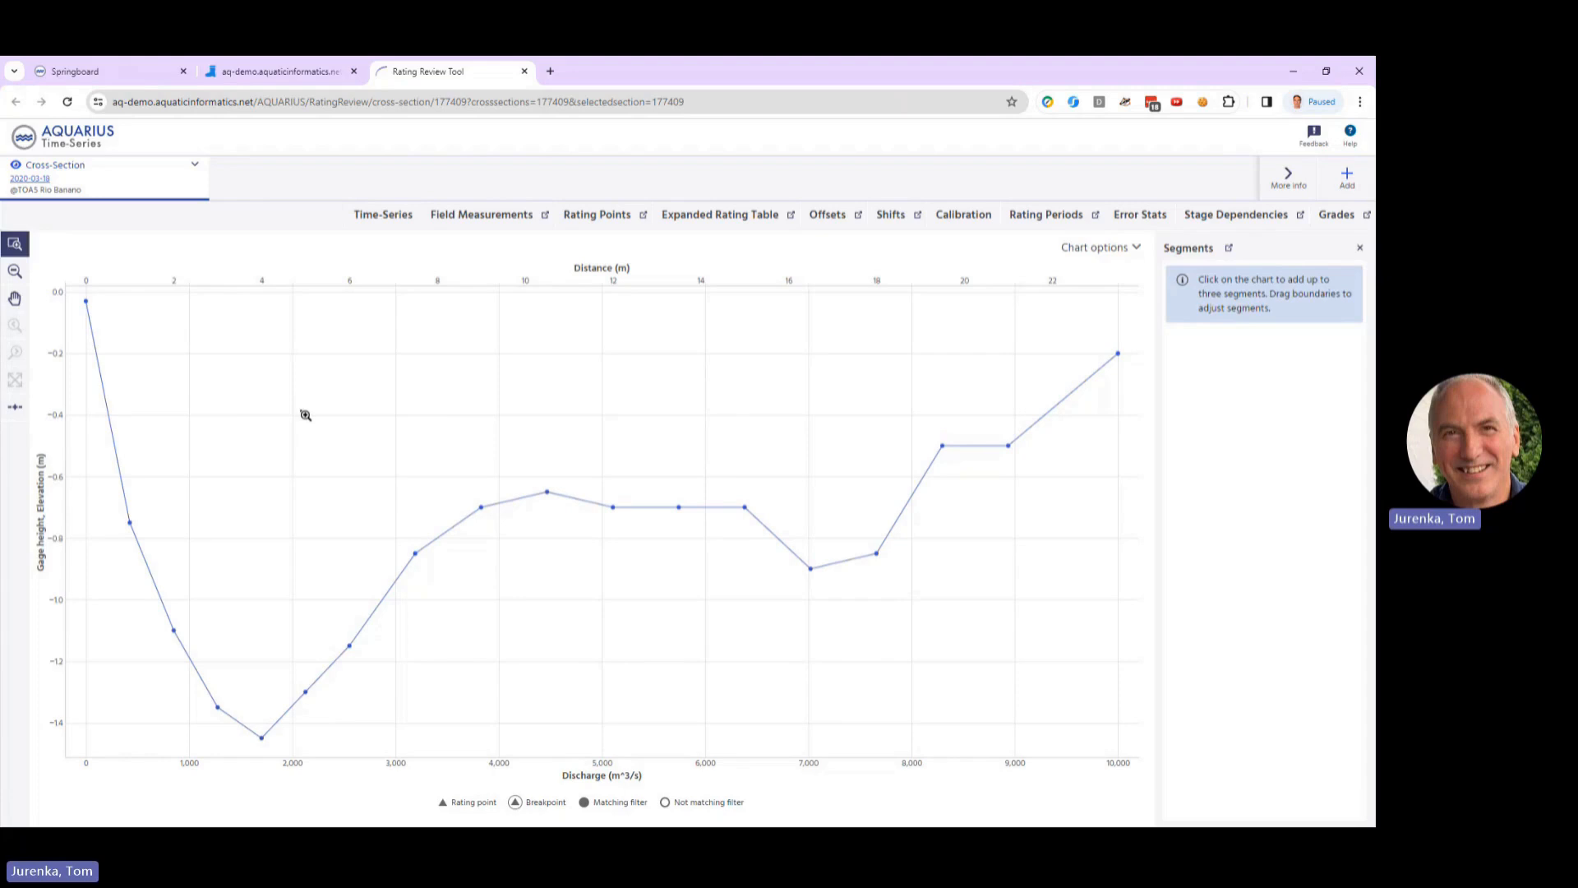
Step: Preview a single-segment rating curve from the cross-section, using velocity exponent 0.5 and the calculated slope and roughness velocity coefficient
{"action": "left_click", "coordinate": [15, 407]}
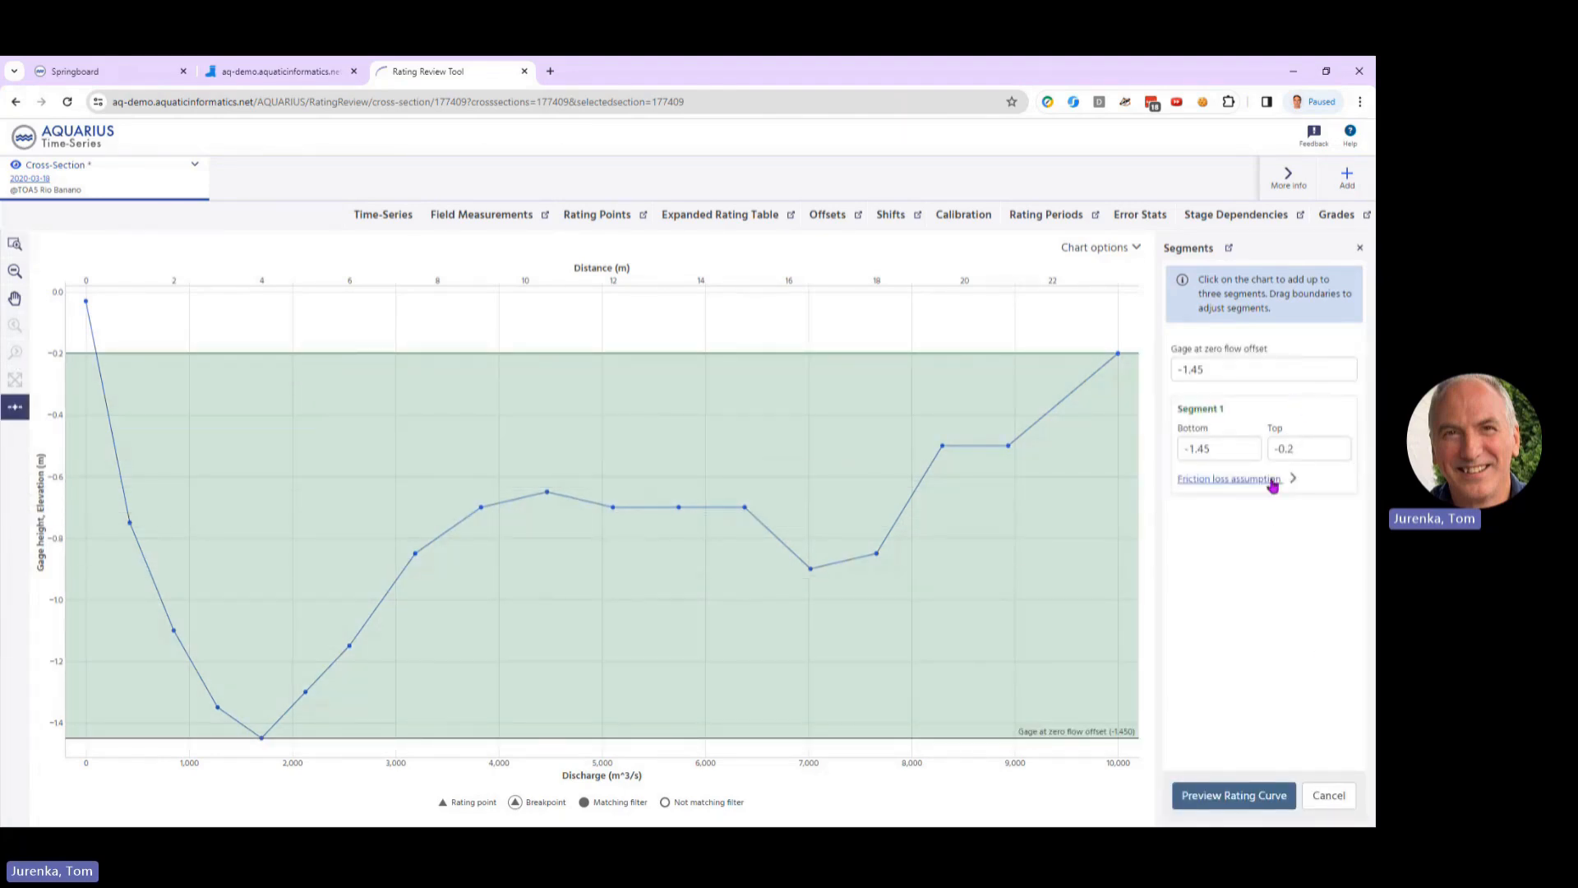
{"action": "left_click", "coordinate": [1242, 483]}
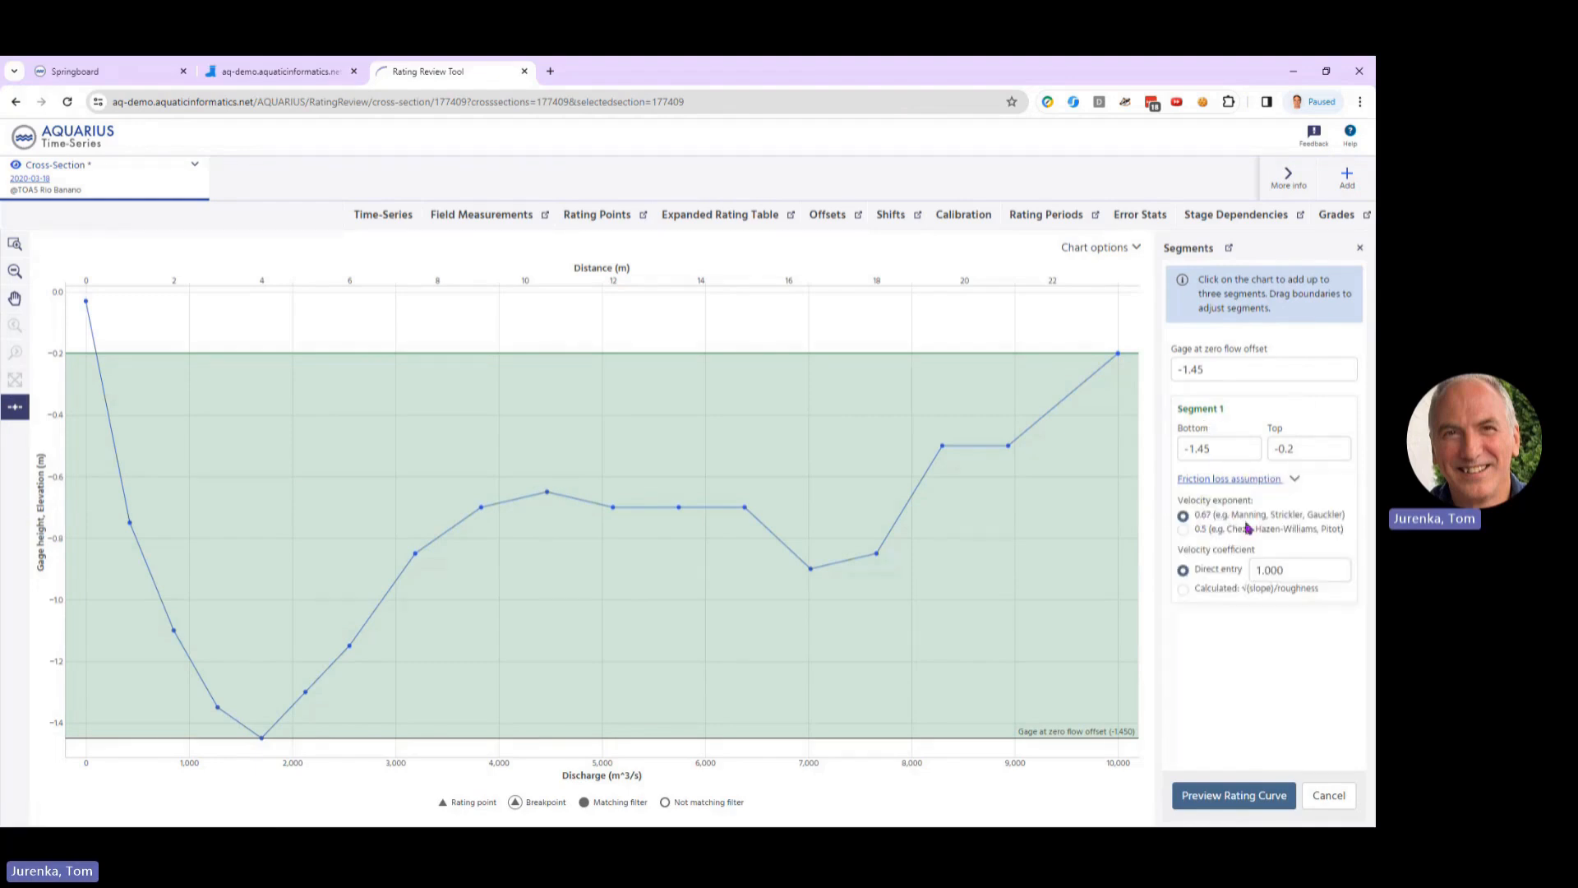
{"action": "left_click", "coordinate": [1206, 530]}
{"action": "left_click", "coordinate": [1211, 592]}
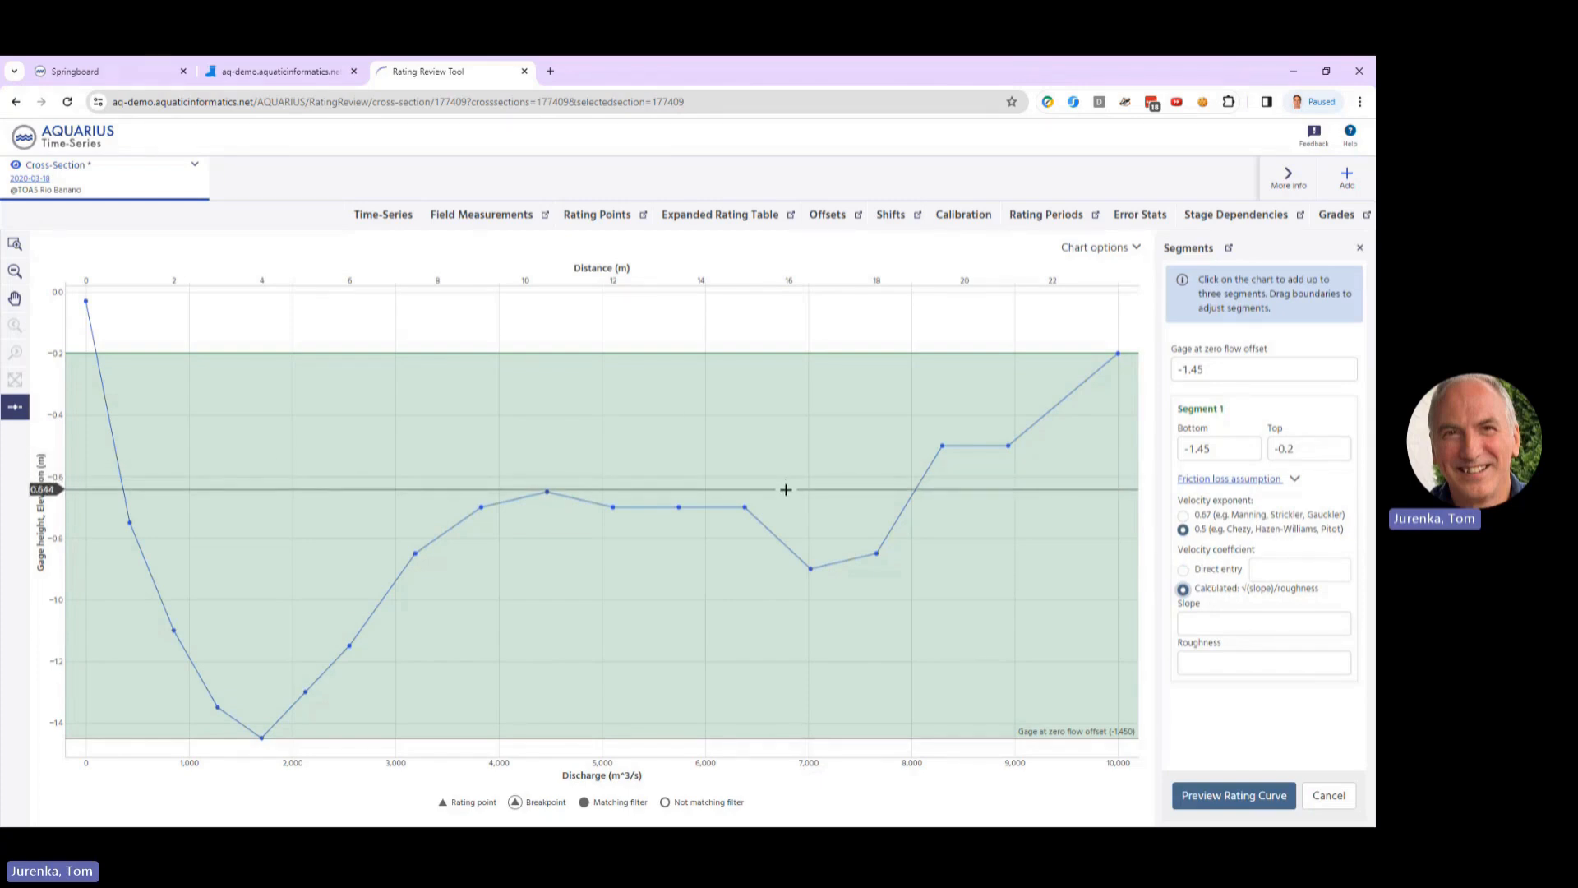
{"action": "left_click", "coordinate": [1249, 799]}
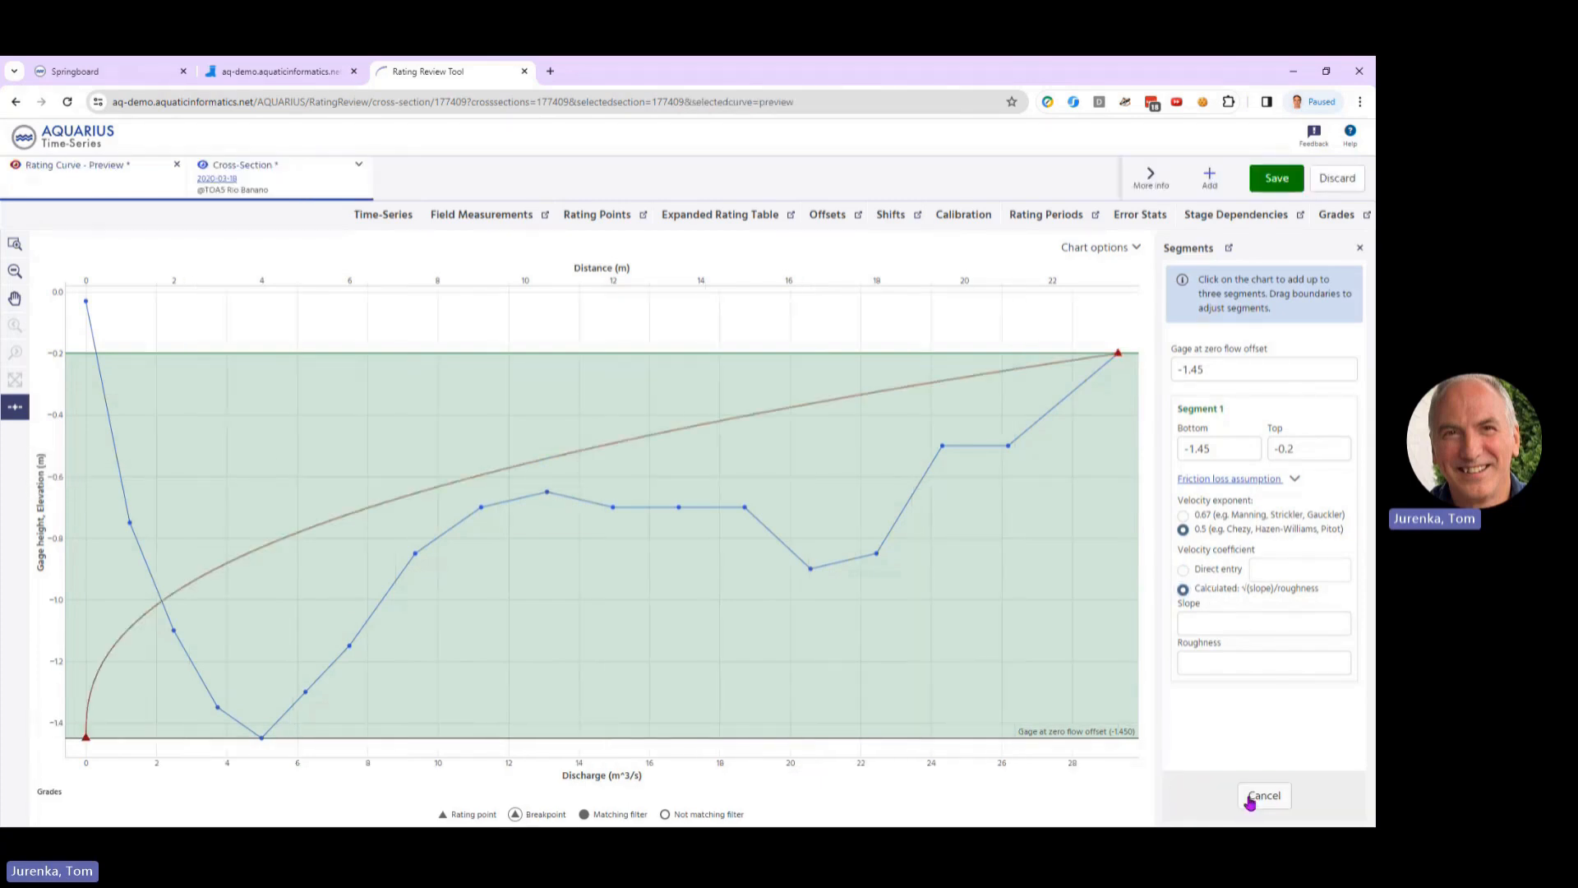